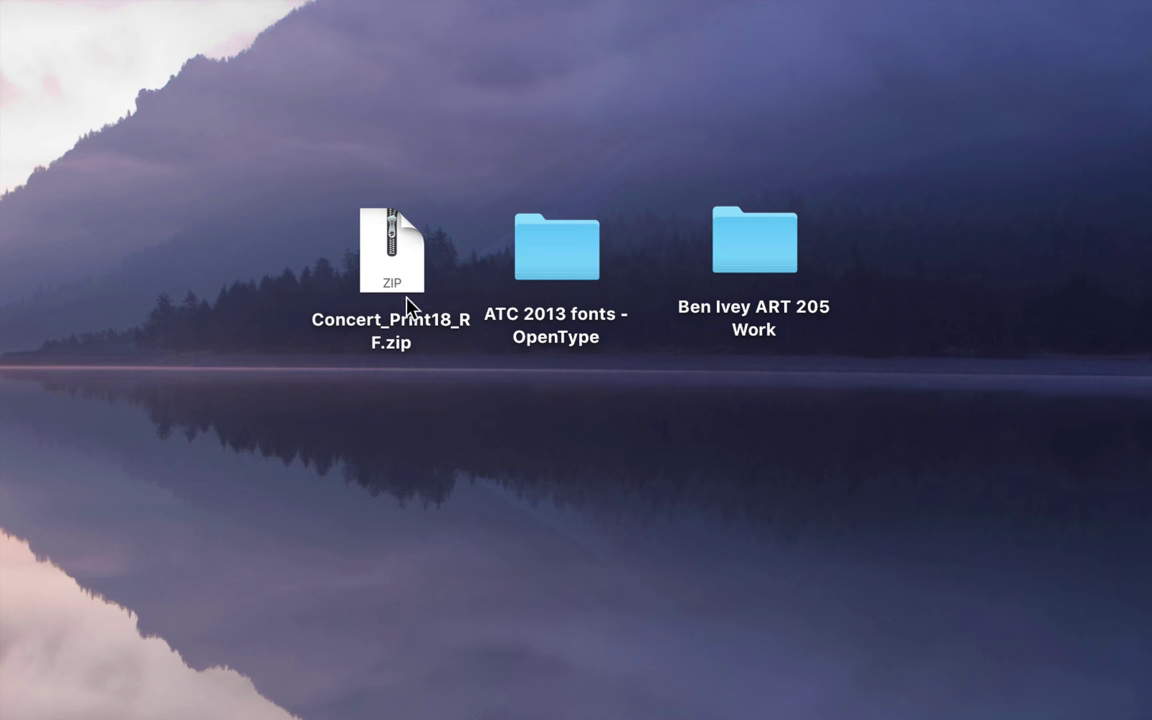
Step: Unpack Concert_Print18_RF.zip and move the resulting Concert folder below the other items
click(386, 250)
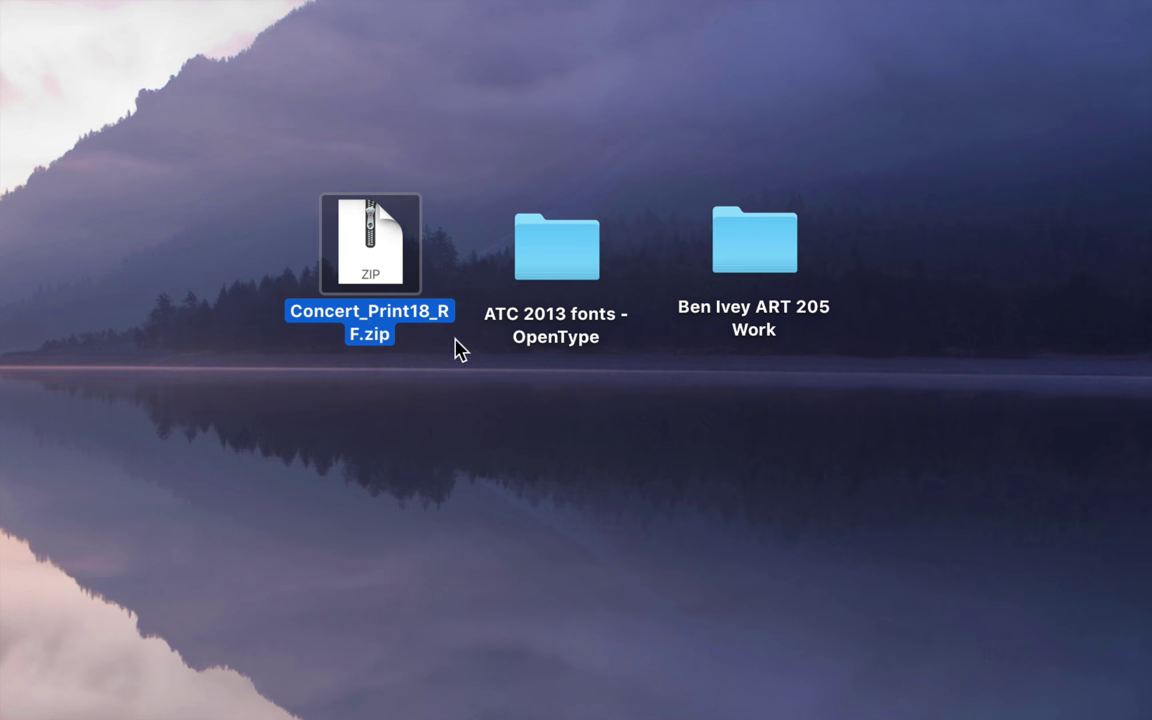
double_click(378, 250)
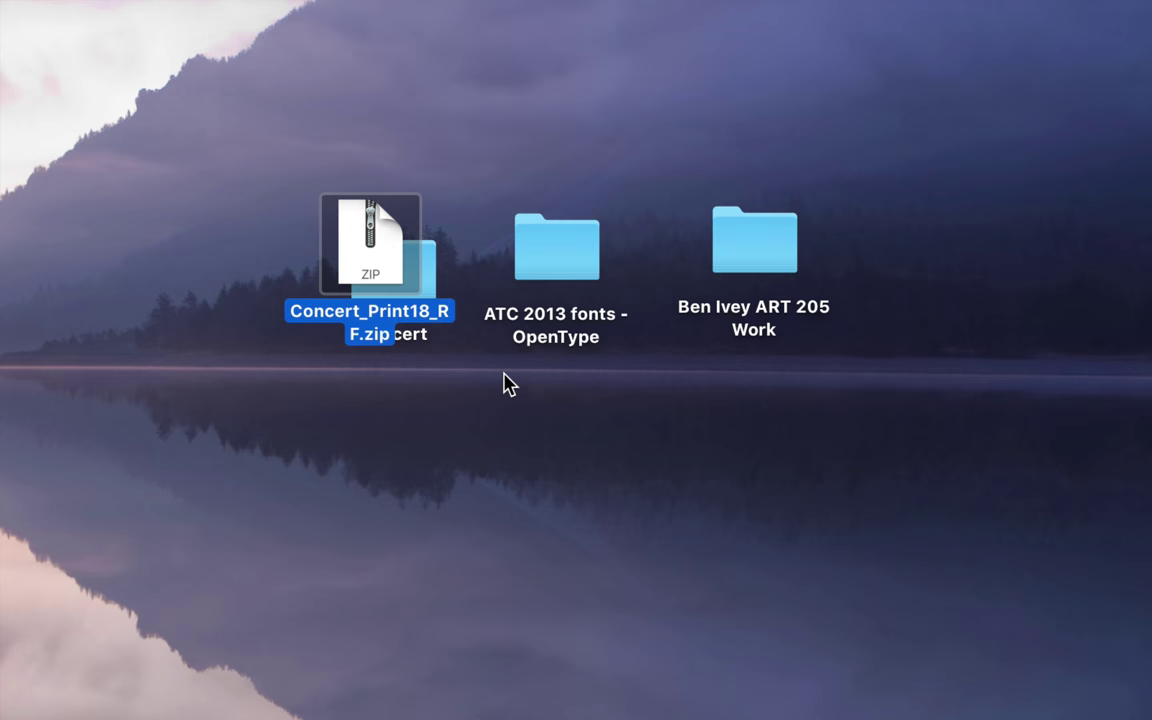
drag(438, 282, 570, 385)
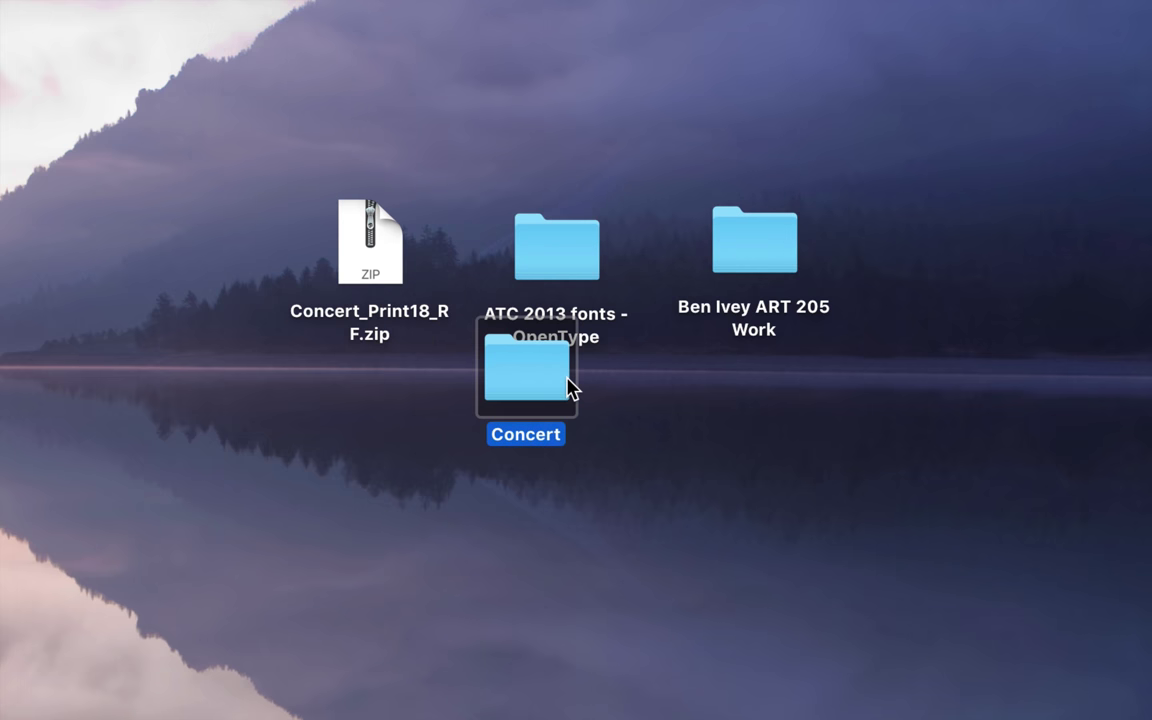
Step: Rename the Concert folder to add the owner's name and move it into the ART 205 work folder
key(Return)
text(- )
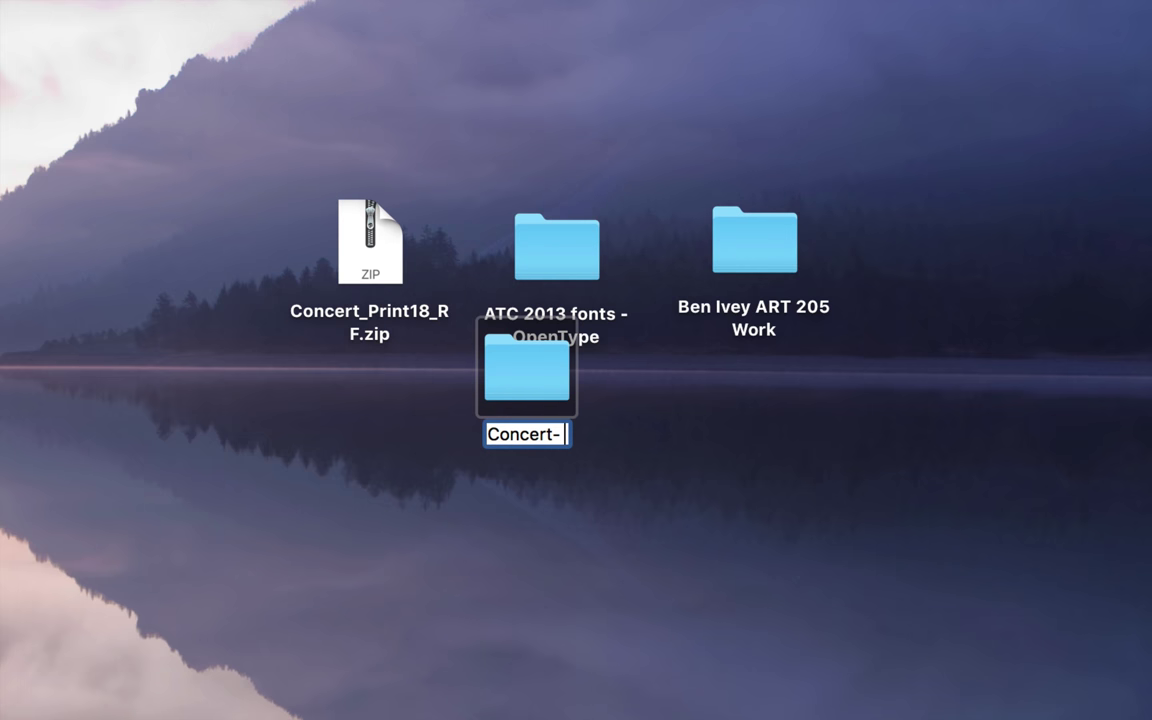
text(Ben Ivey)
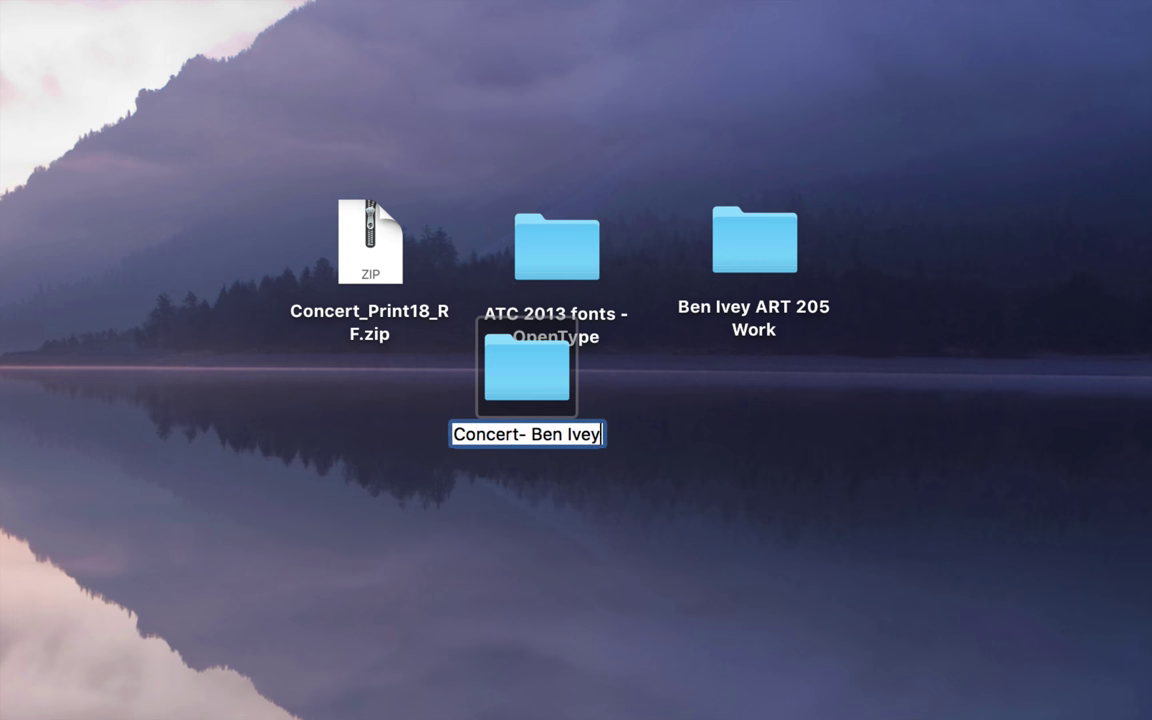
key(Return)
drag(527, 380, 724, 272)
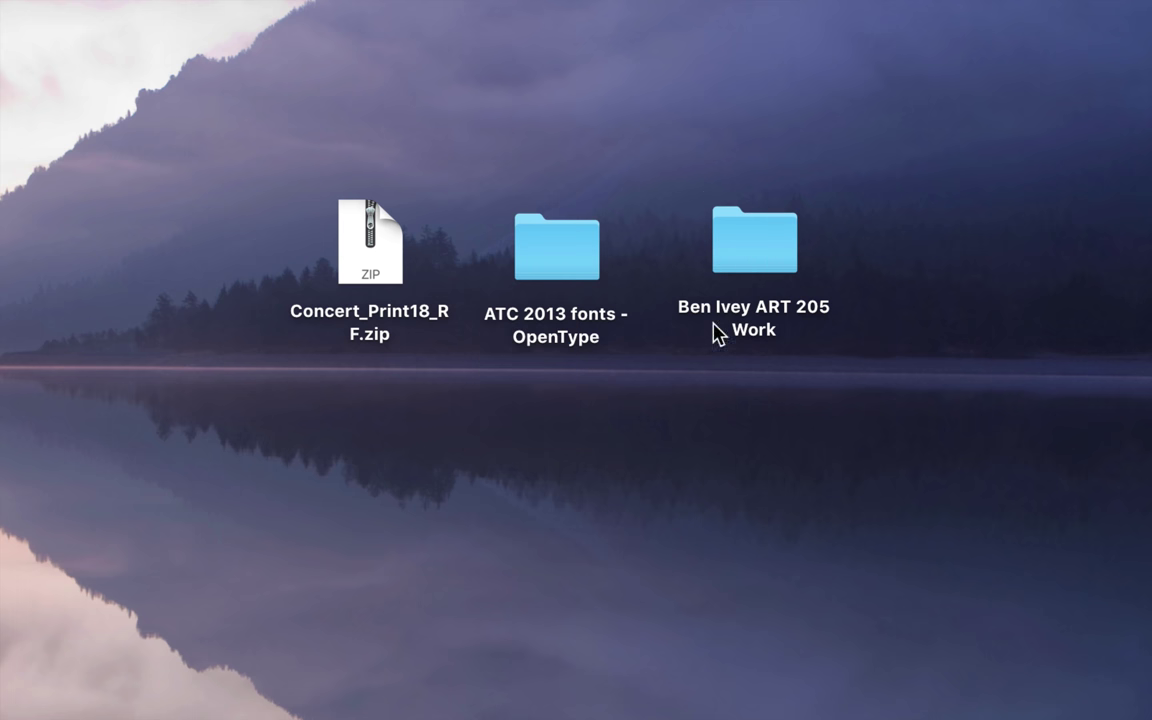
Step: Install the ATC Garnet Medium and Ultra fonts from the ATC 2013 fonts folder
double_click(562, 268)
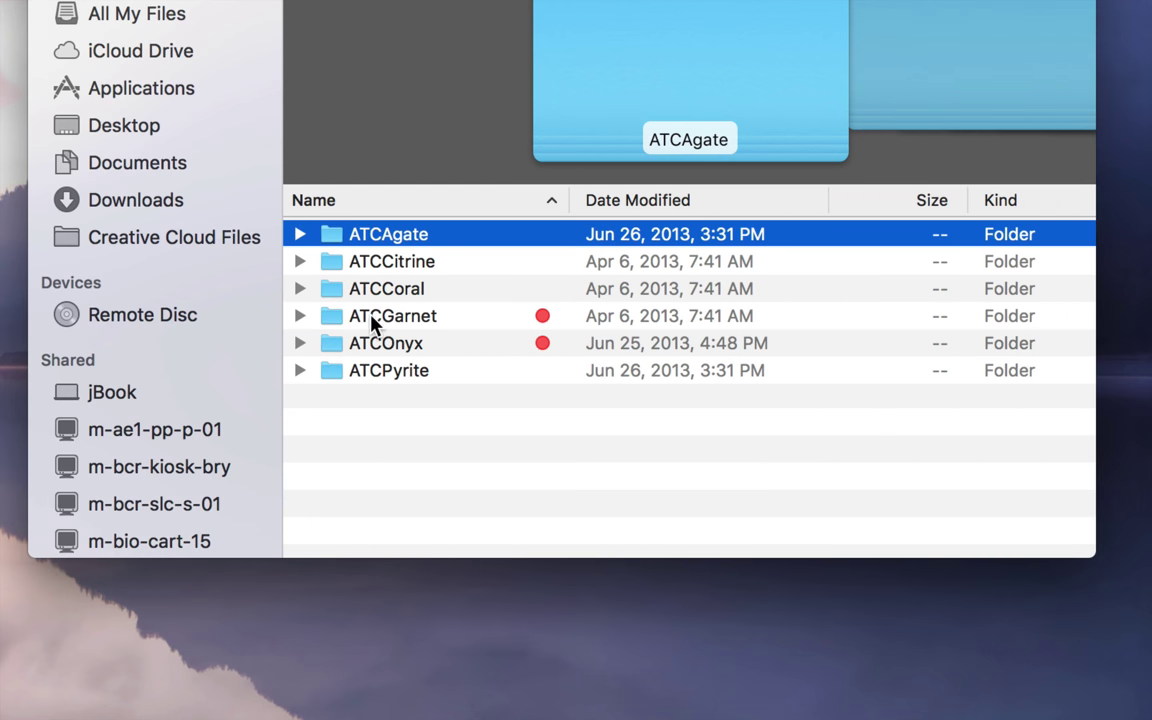
click(420, 326)
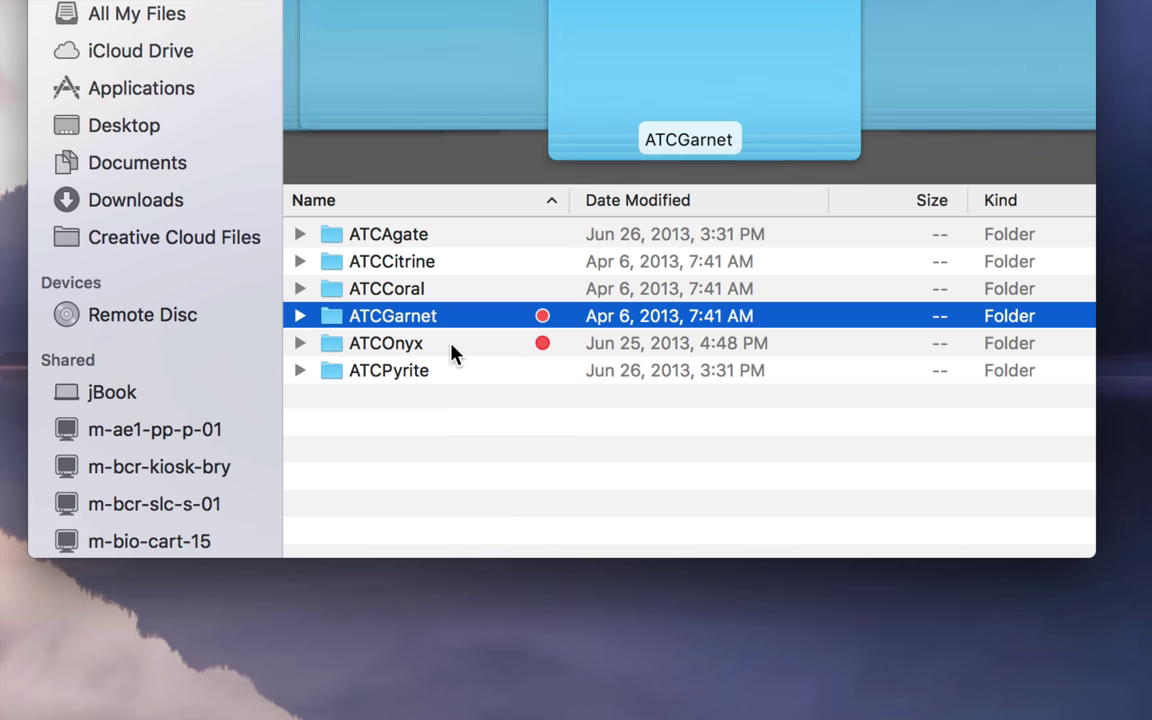
click(452, 350)
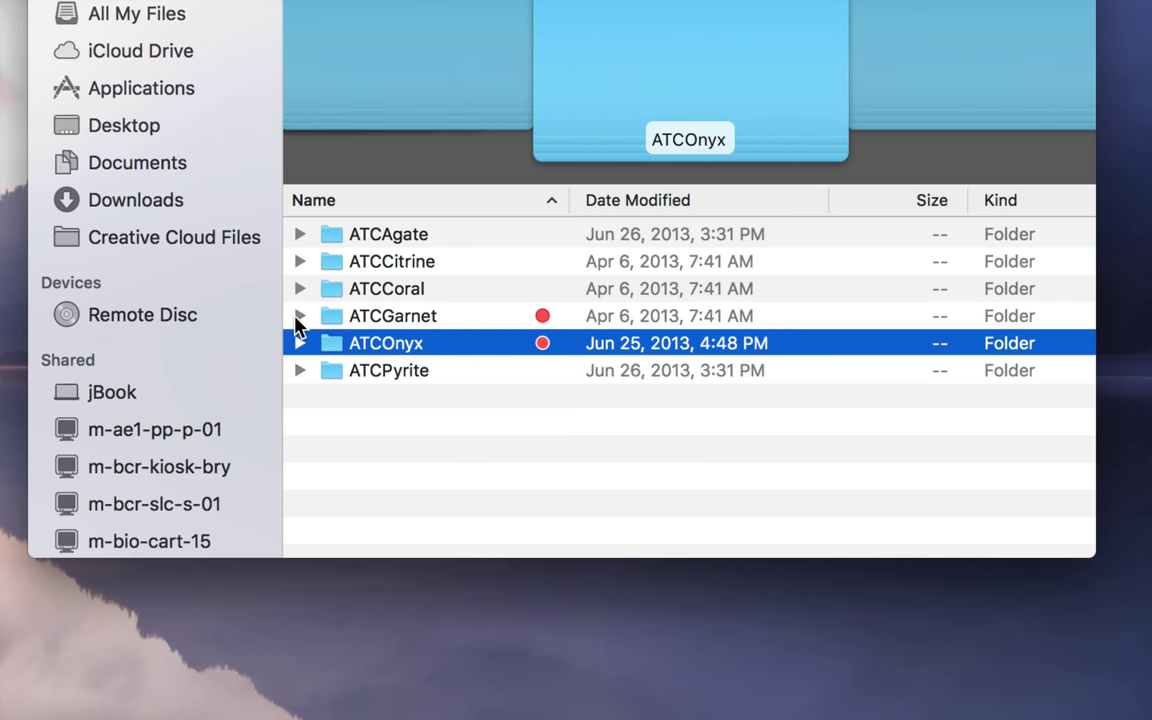
click(298, 317)
click(362, 350)
shift+click(478, 373)
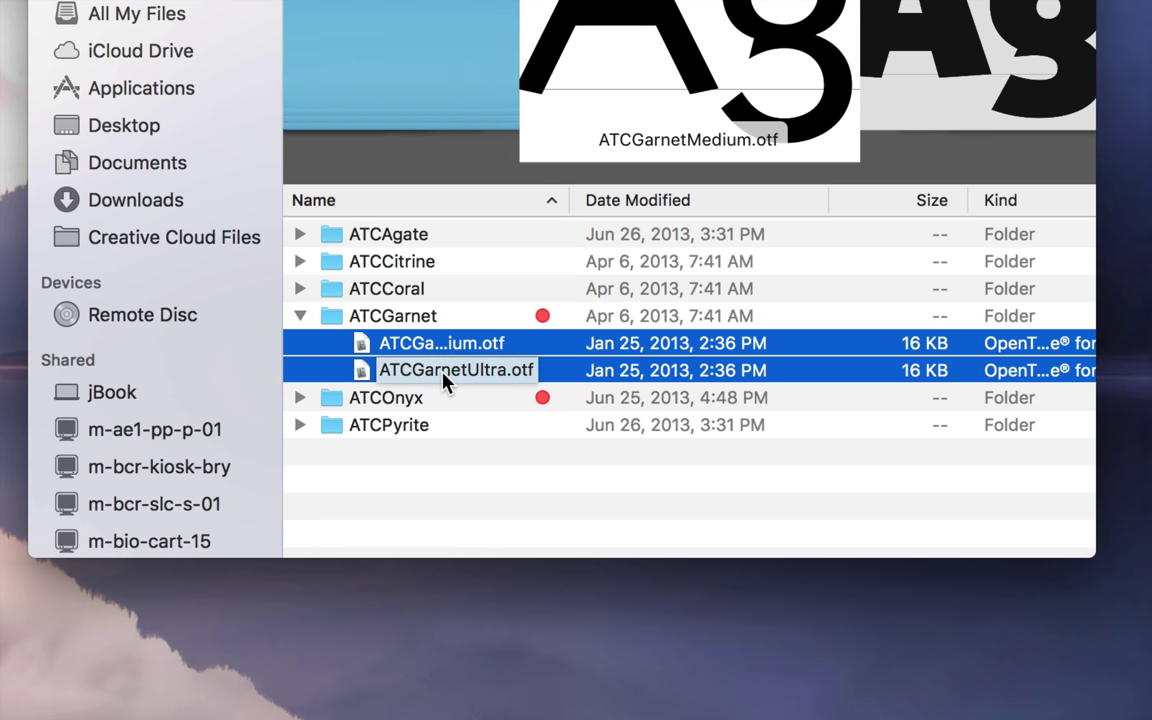
double_click(384, 372)
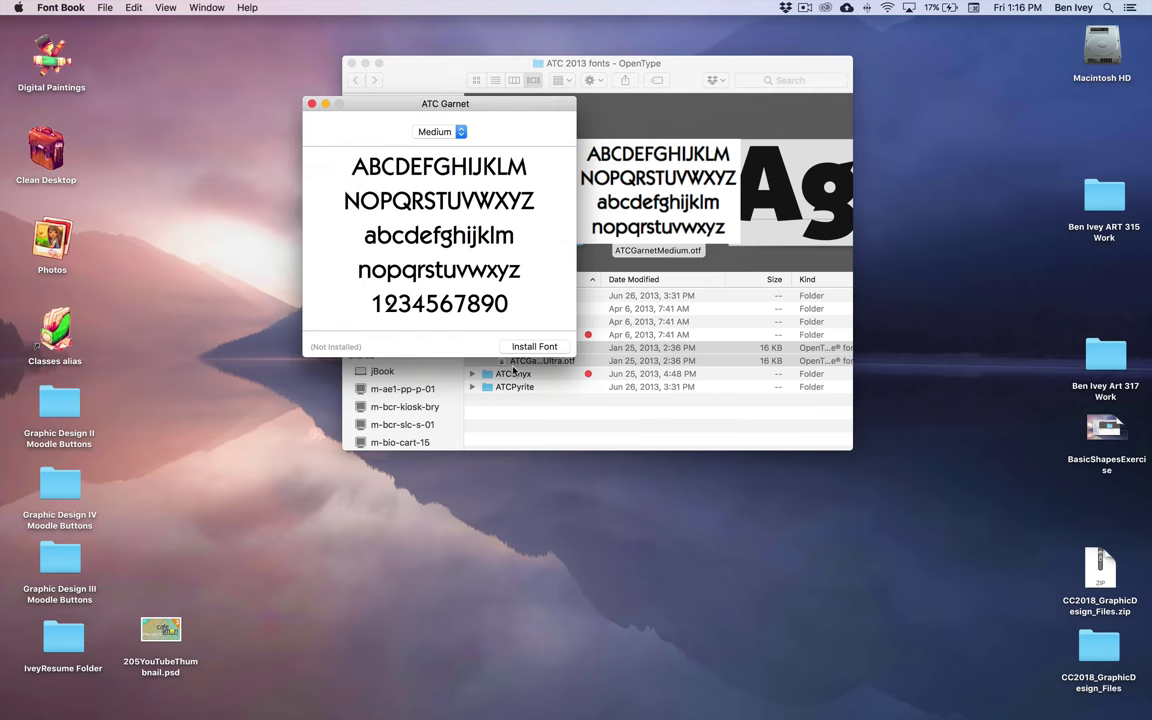
click(537, 347)
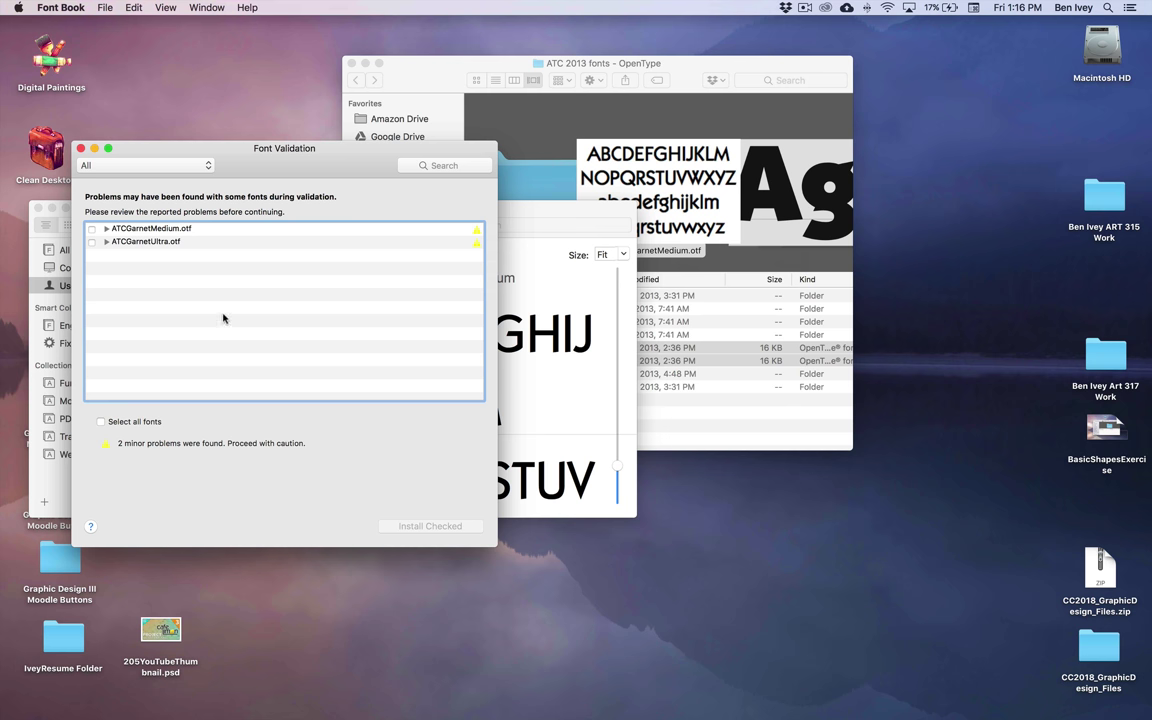
click(81, 148)
click(38, 208)
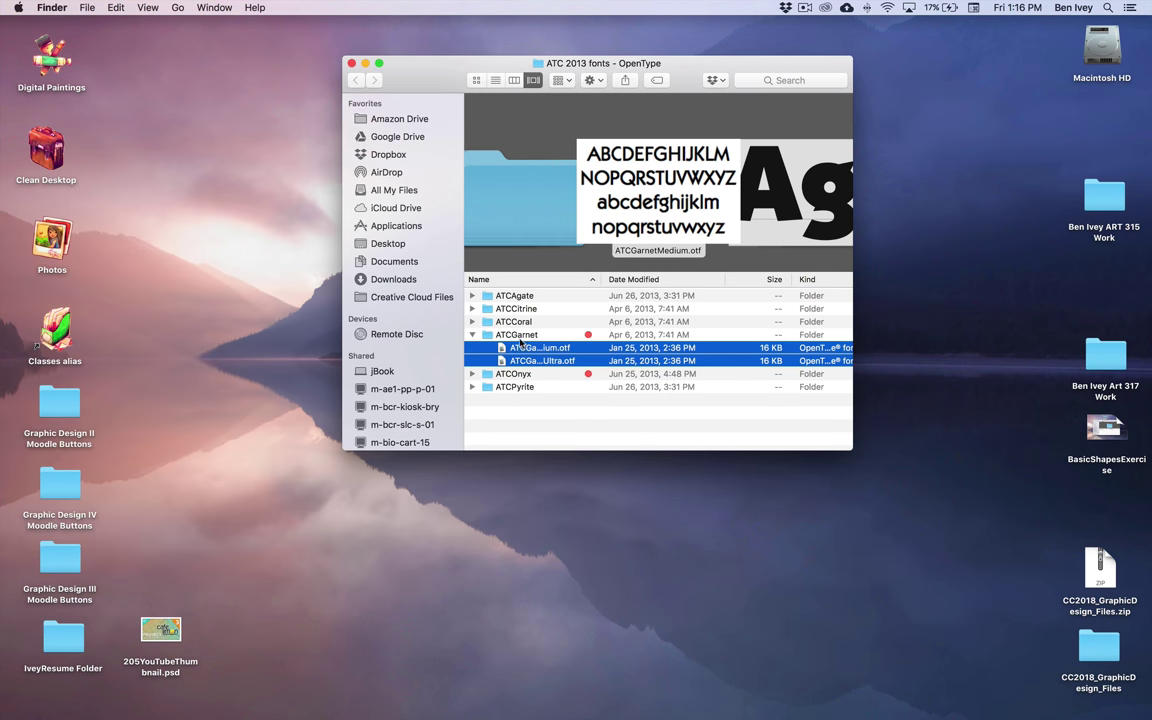
Step: Install the four ATC Onyx fonts, then close Font Book and the fonts folder window
click(474, 374)
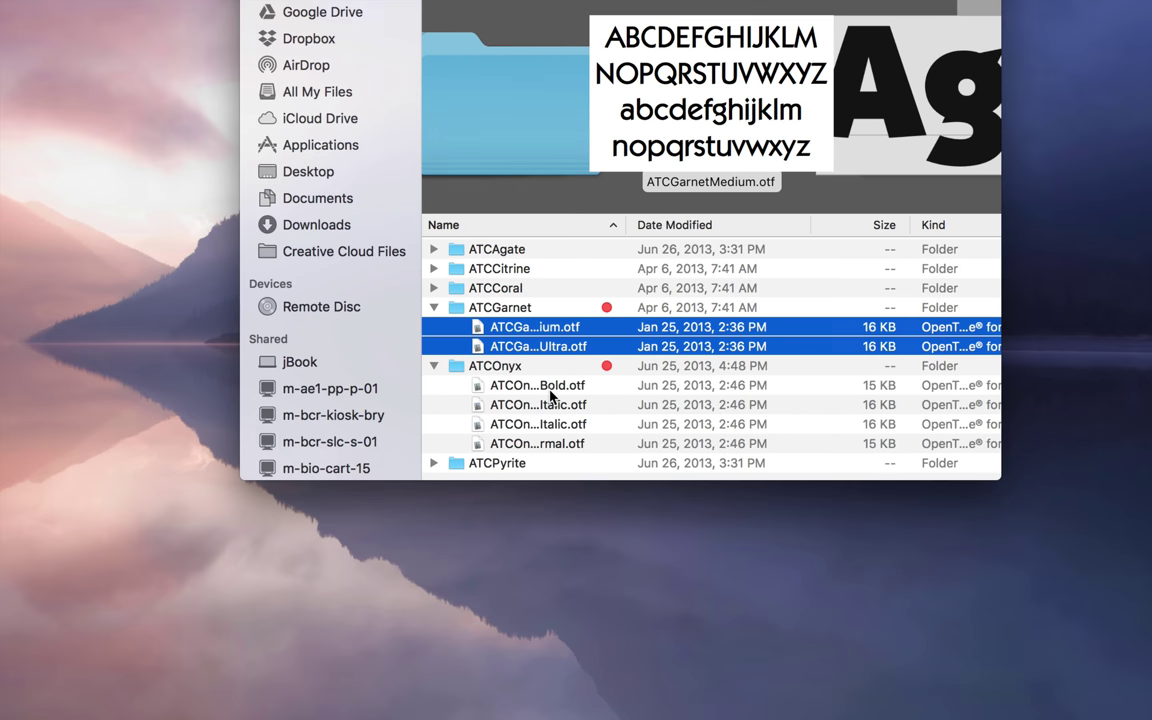
drag(496, 388, 478, 442)
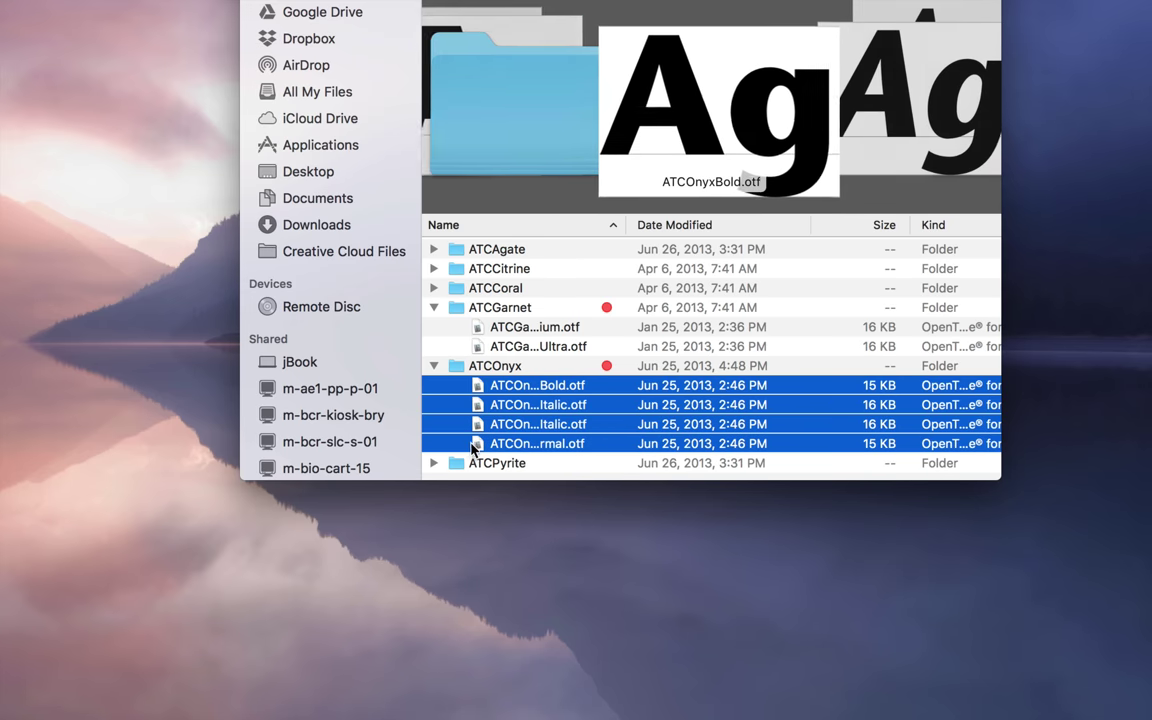
double_click(478, 442)
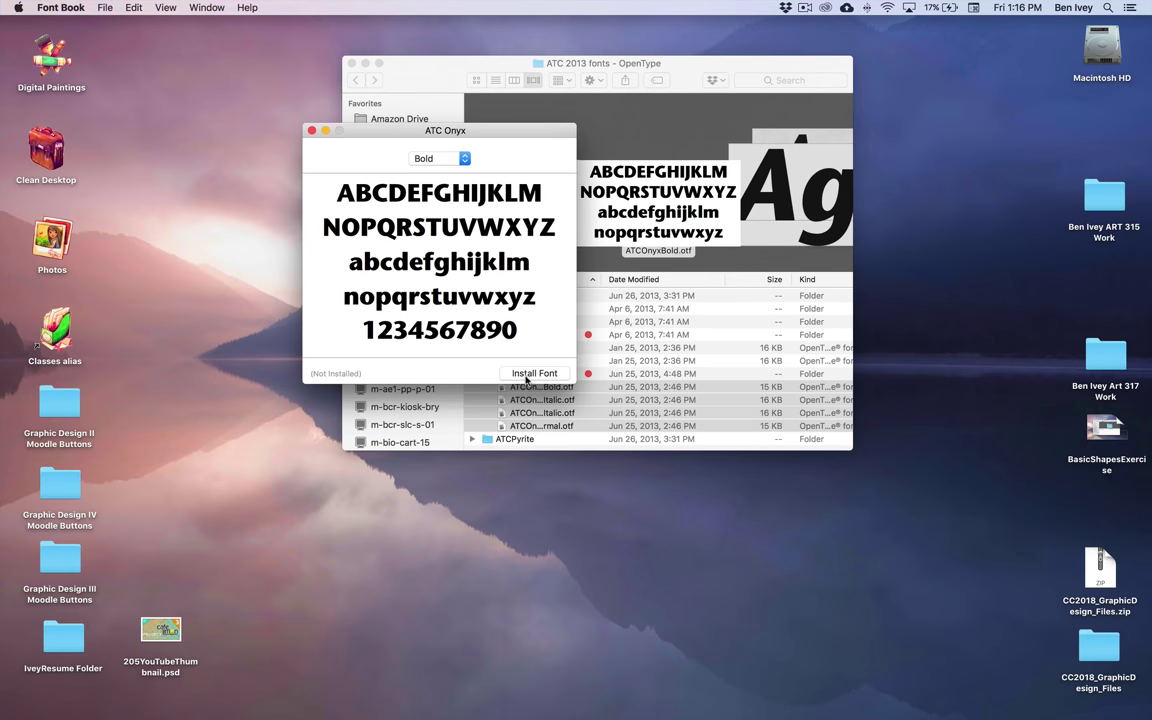
click(530, 374)
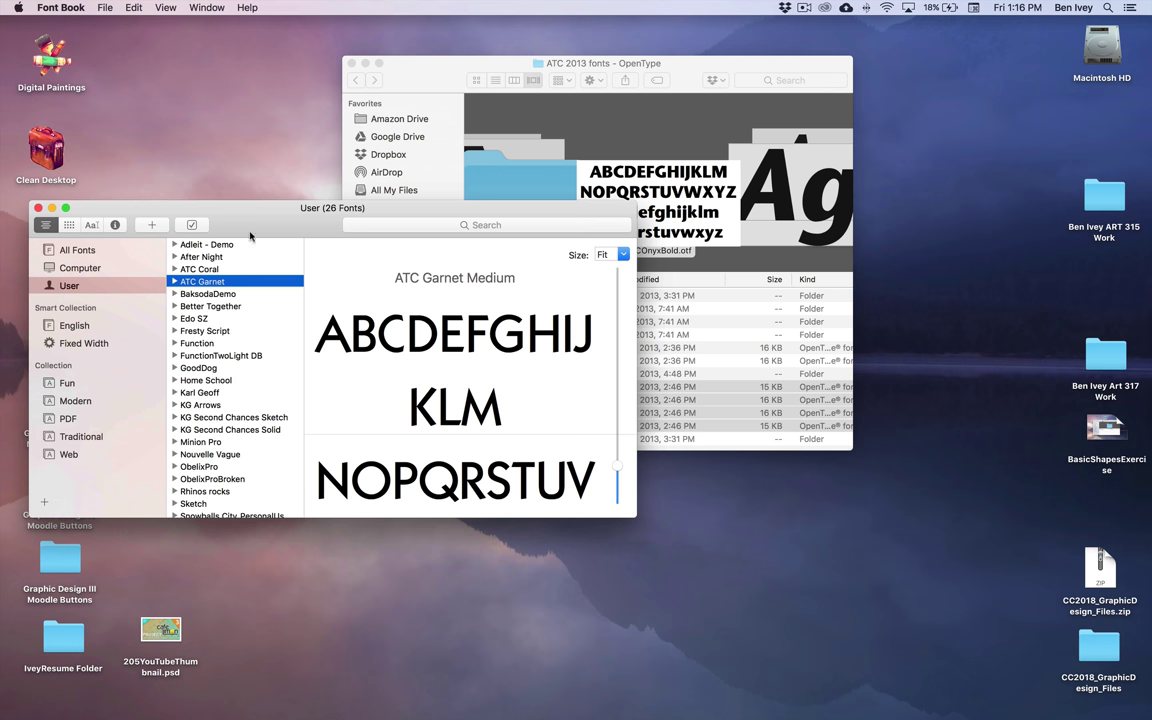
key(super+q)
key(super+w)
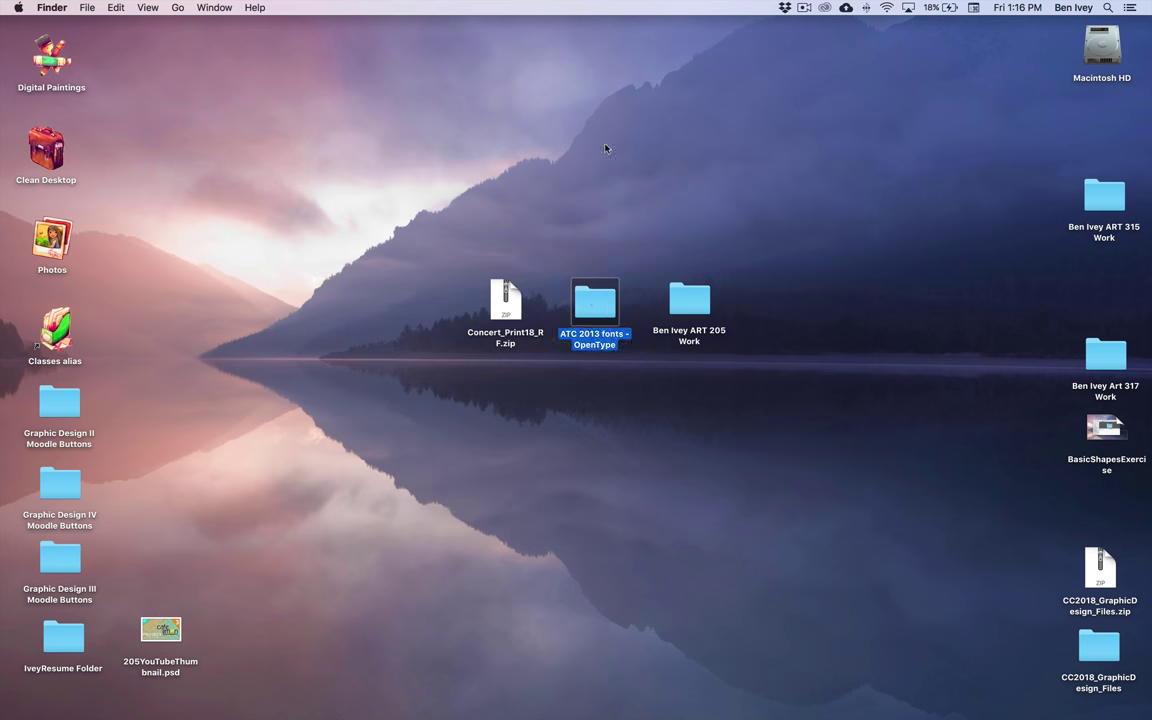
Step: Open the Concert folder in ART 205 Work and preview festival.txt and guitar-outline.ai
double_click(686, 303)
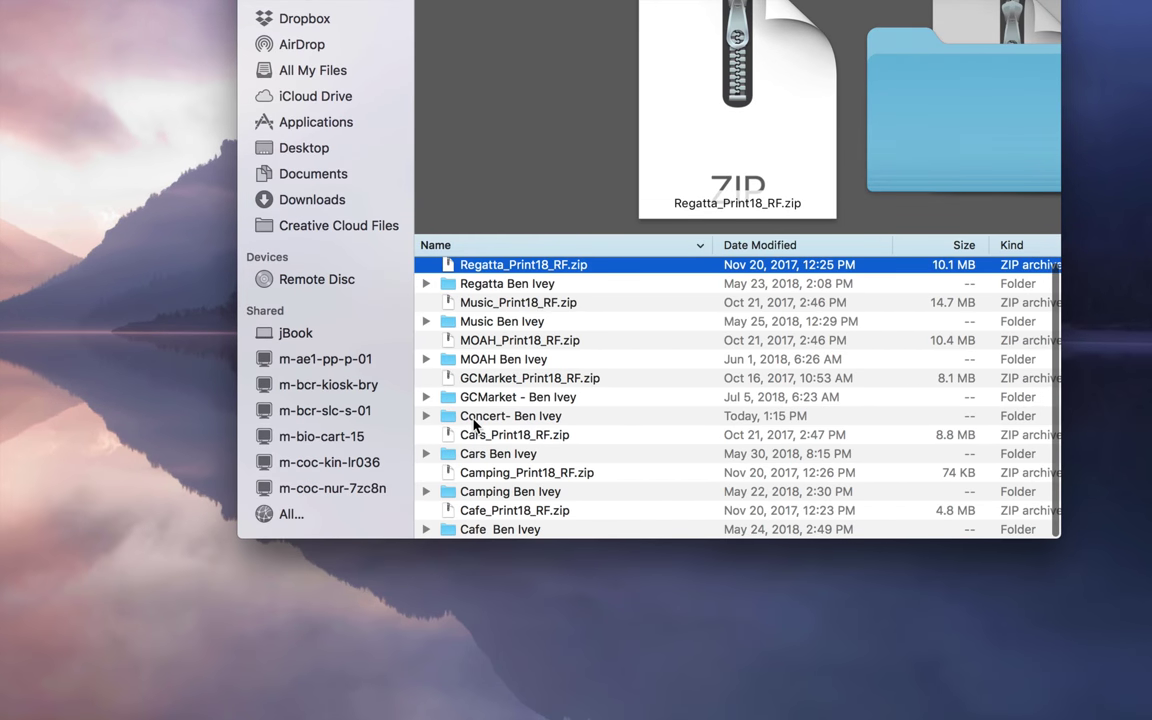
double_click(474, 422)
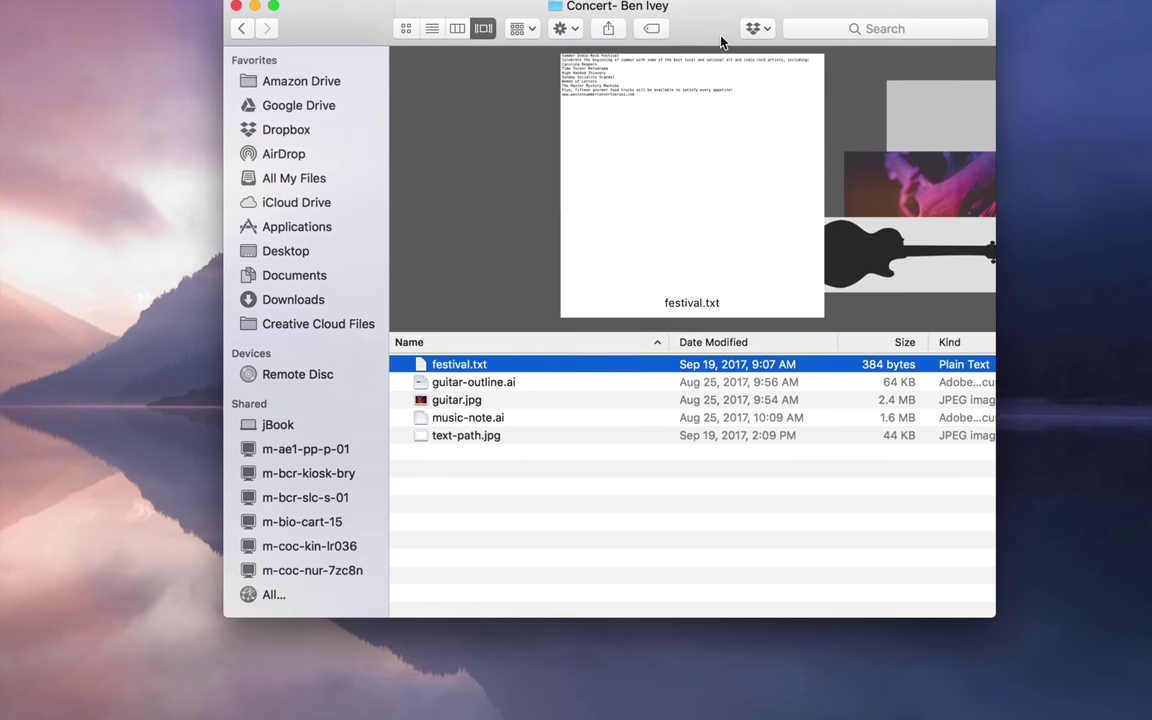
key(space)
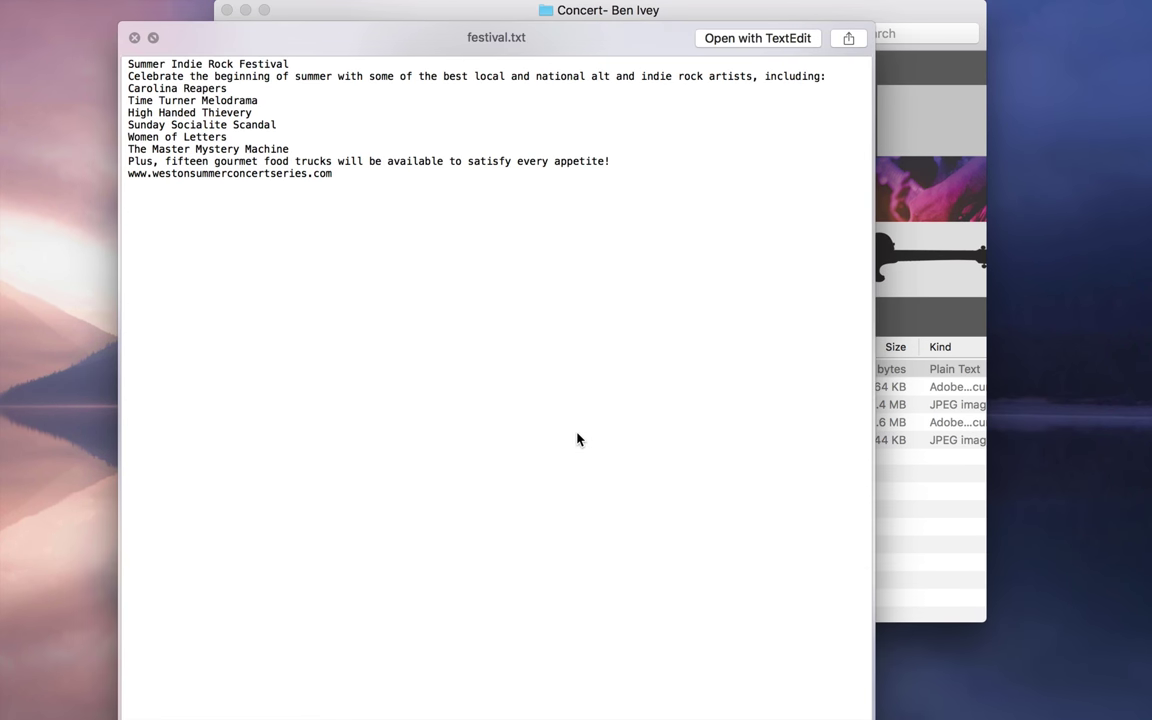
key(space)
key(Down)
key(space)
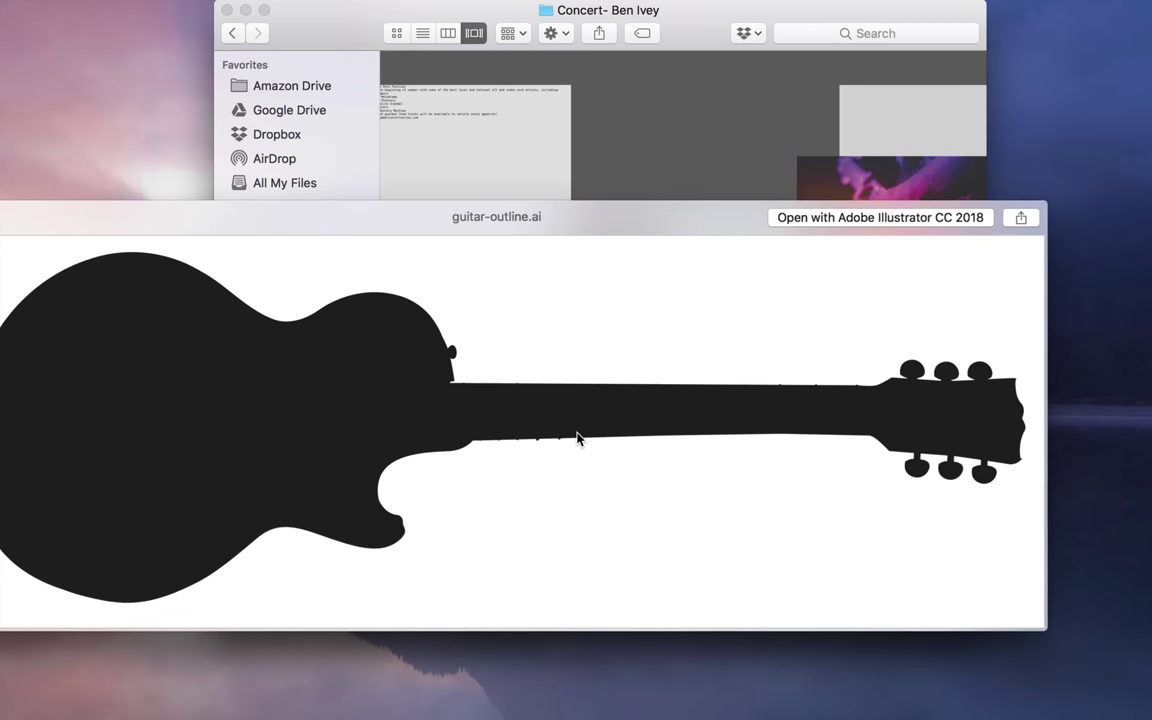
key(space)
Step: Step past guitar.jpg and music-note.ai, then preview text-path.jpg and clear the selection
key(Down)
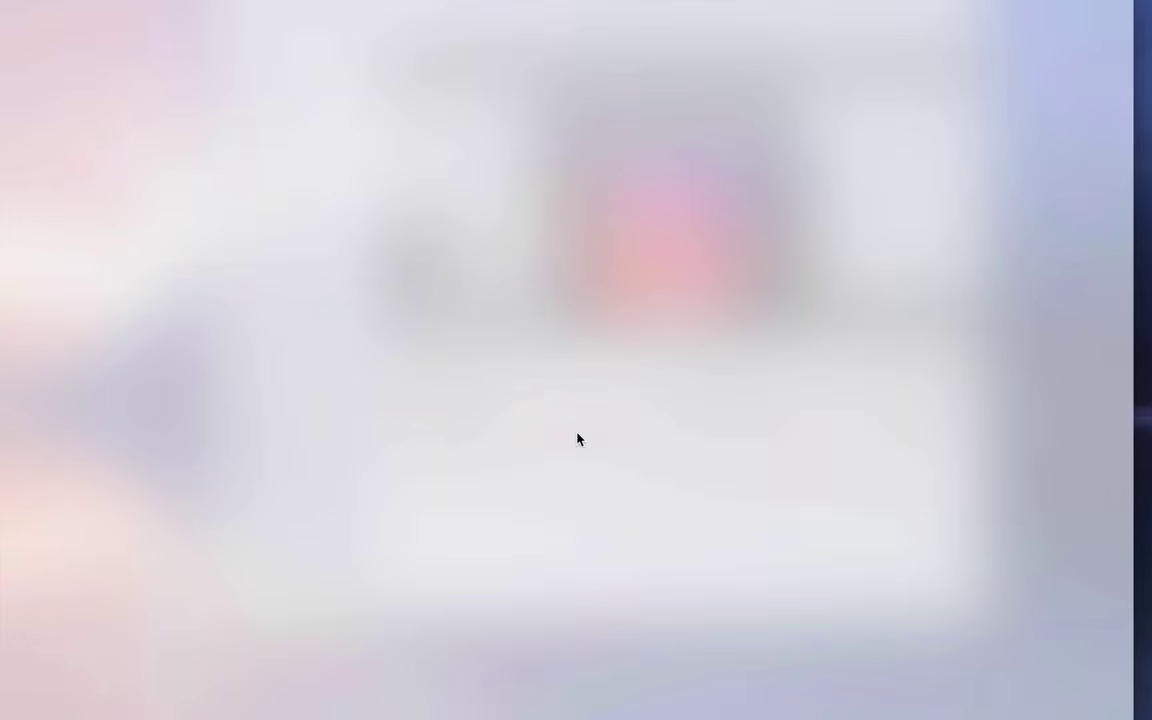
key(Down)
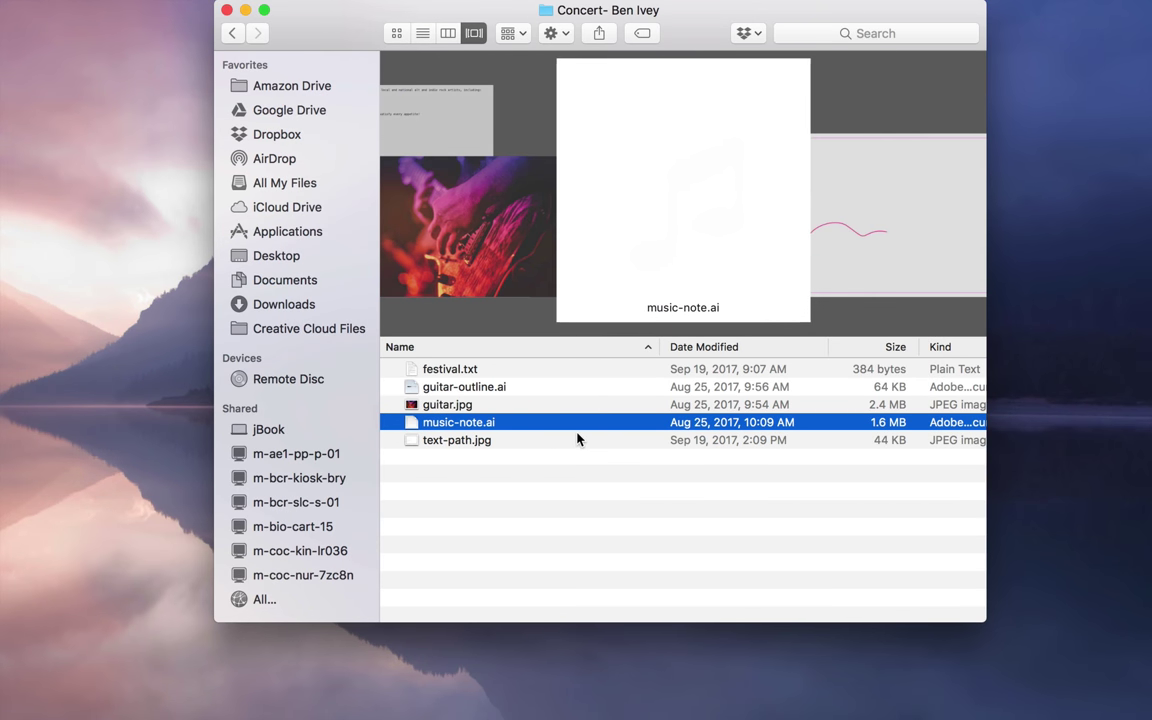
key(Down)
key(space)
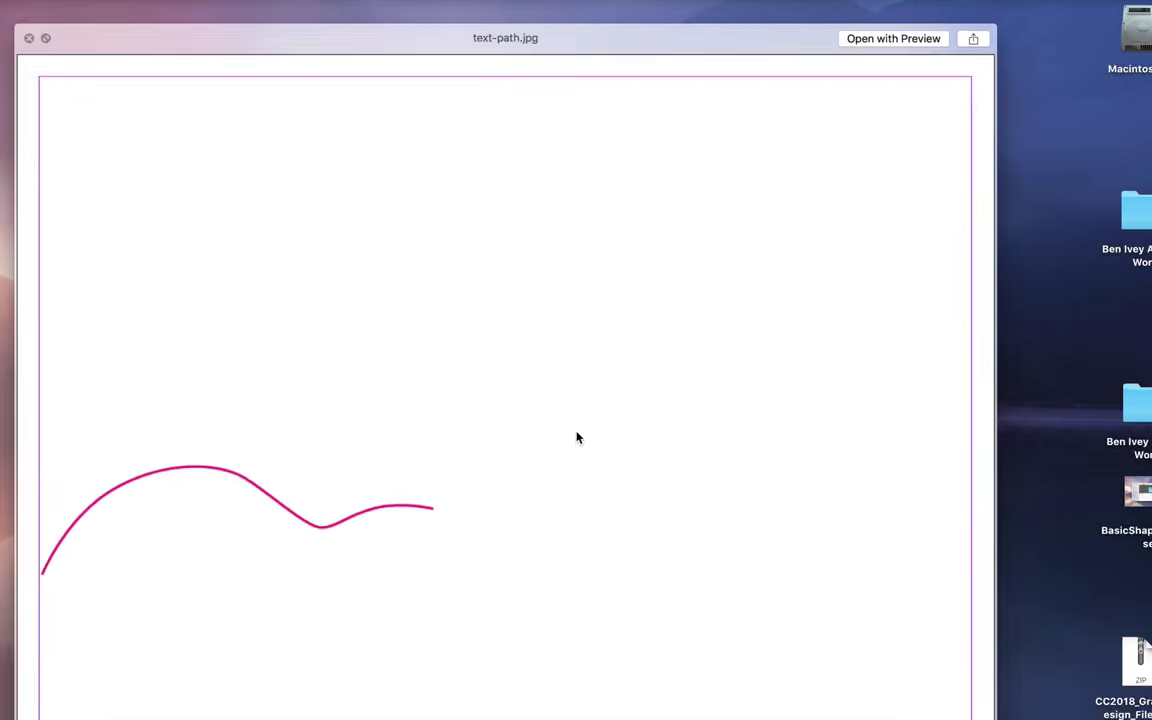
key(space)
click(619, 475)
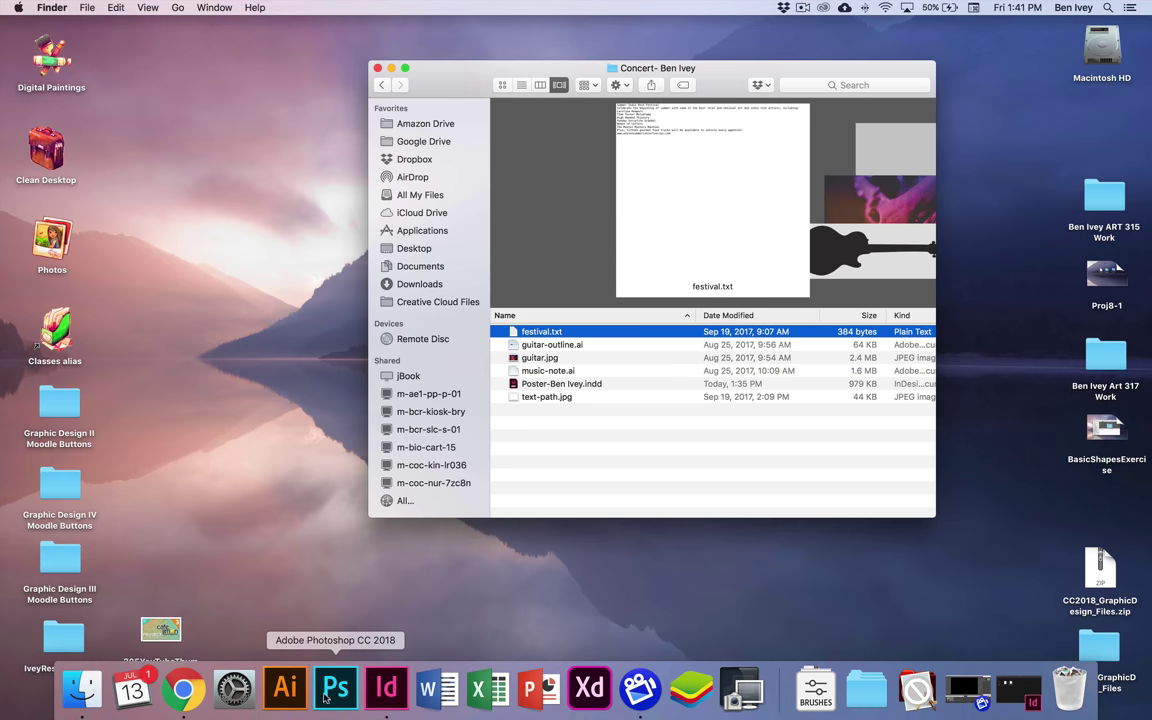
Step: Launch InDesign and start a new document
click(411, 697)
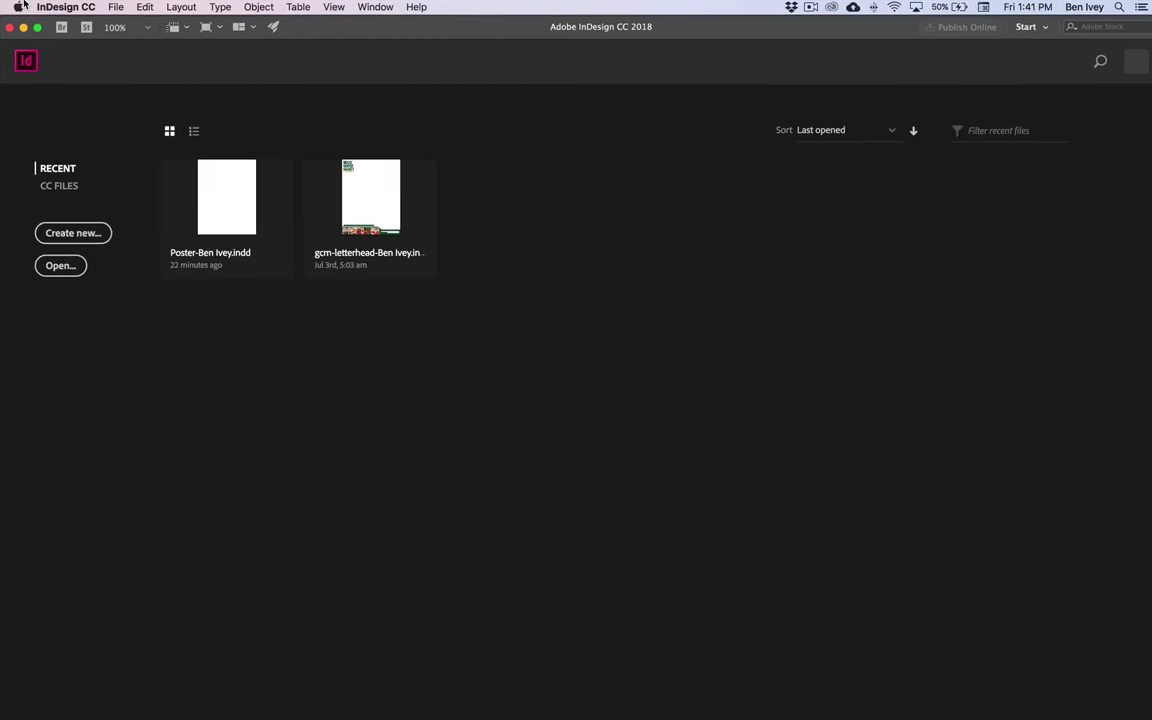
click(113, 7)
mouse_move(112, 23)
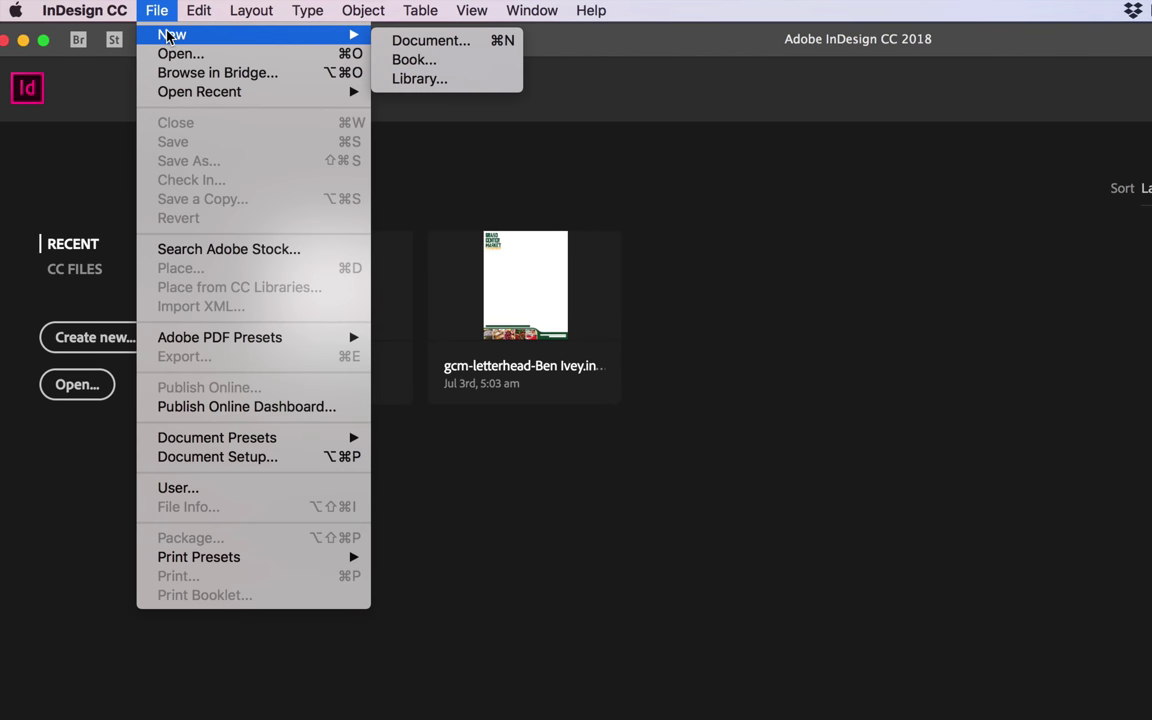
click(396, 46)
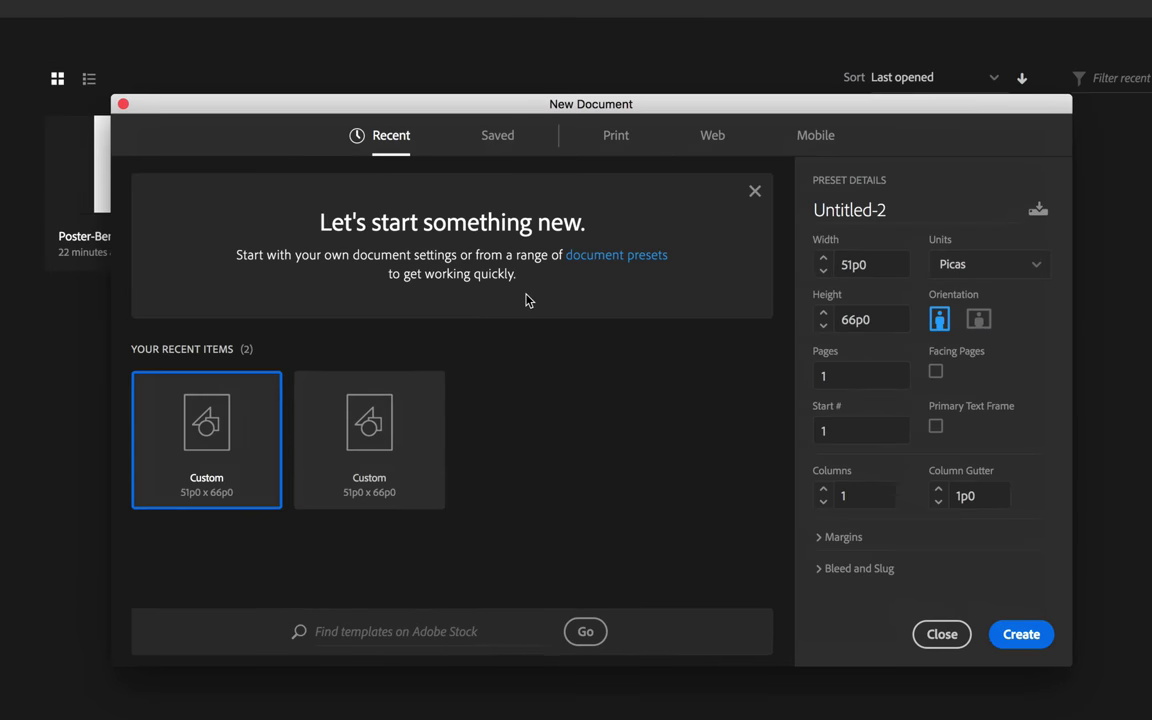
Step: Name the document 'poster-' plus the owner's name, using inches and landscape Letter, 11 × 8.5 in
click(620, 140)
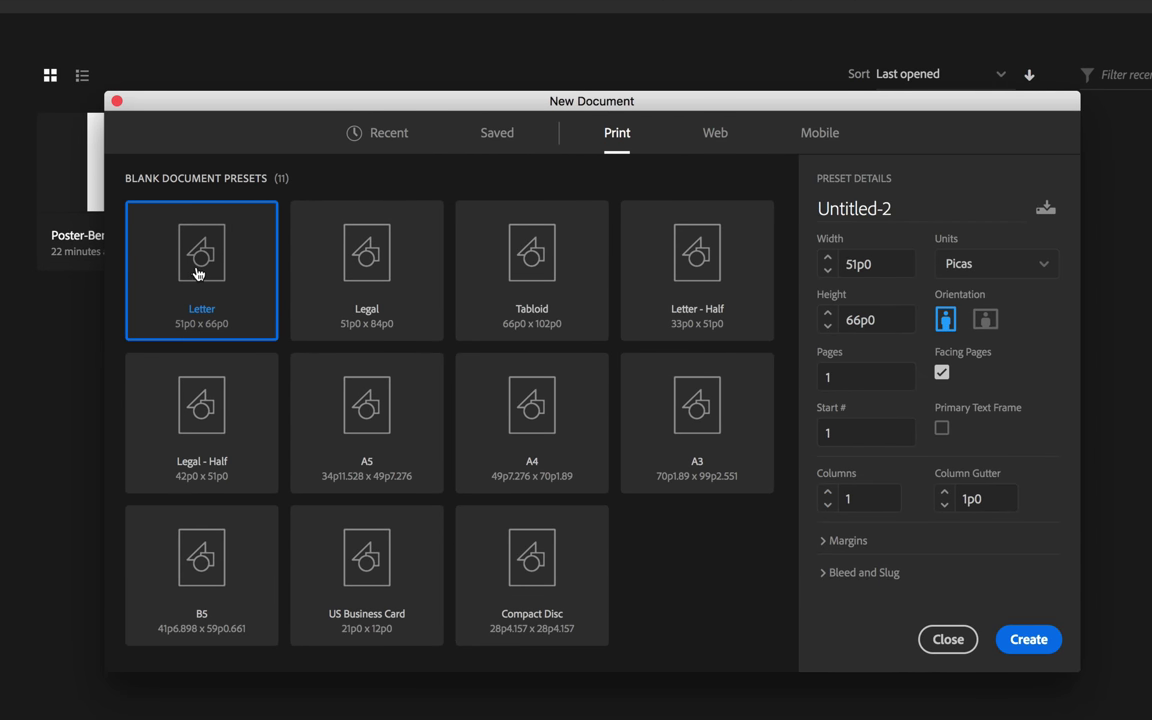
click(903, 203)
text(poster-B)
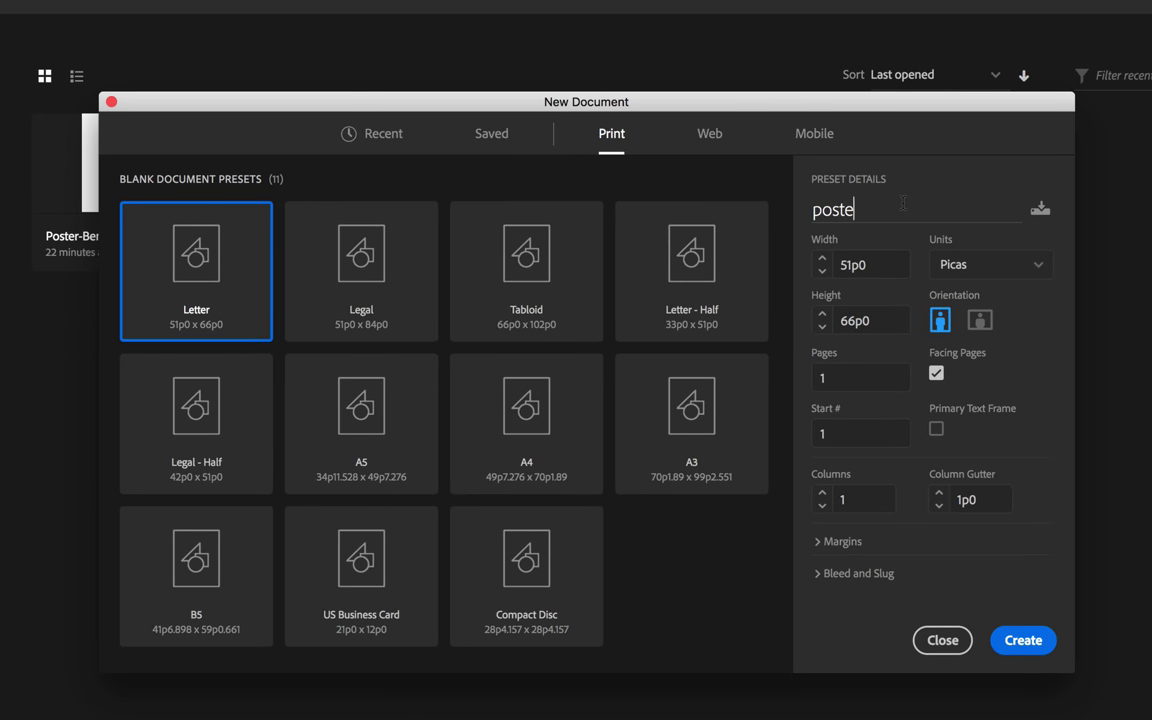
text(en Ivey)
click(980, 264)
click(982, 357)
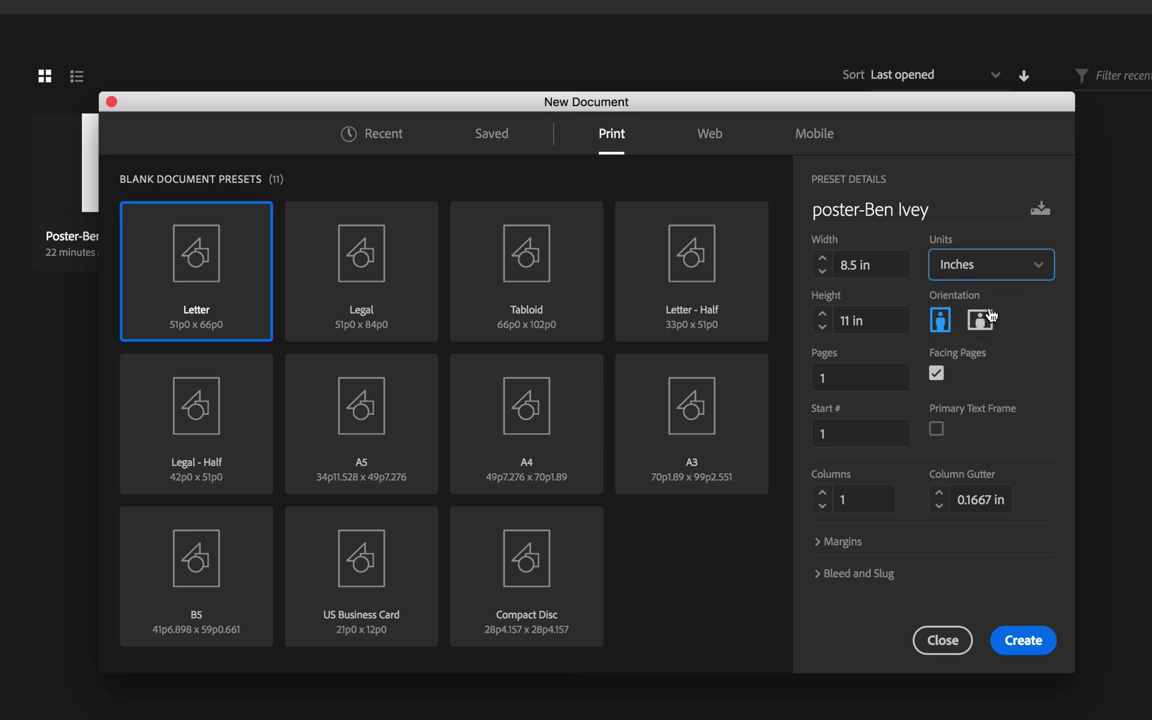
click(979, 320)
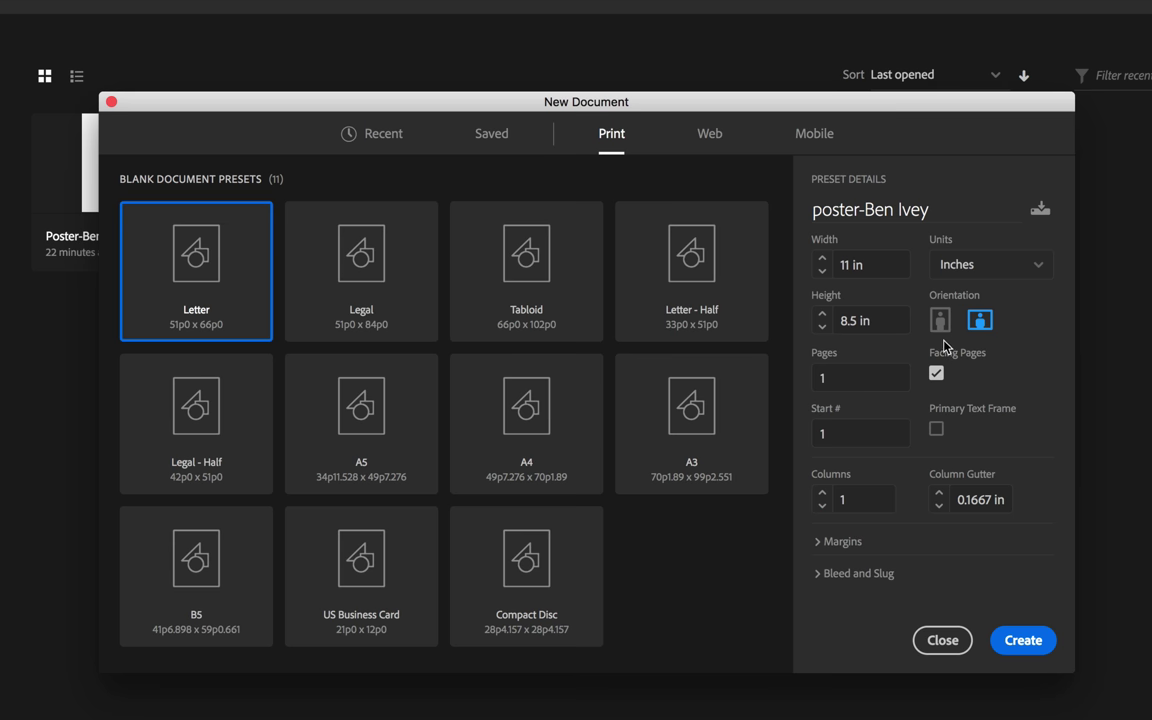
click(825, 378)
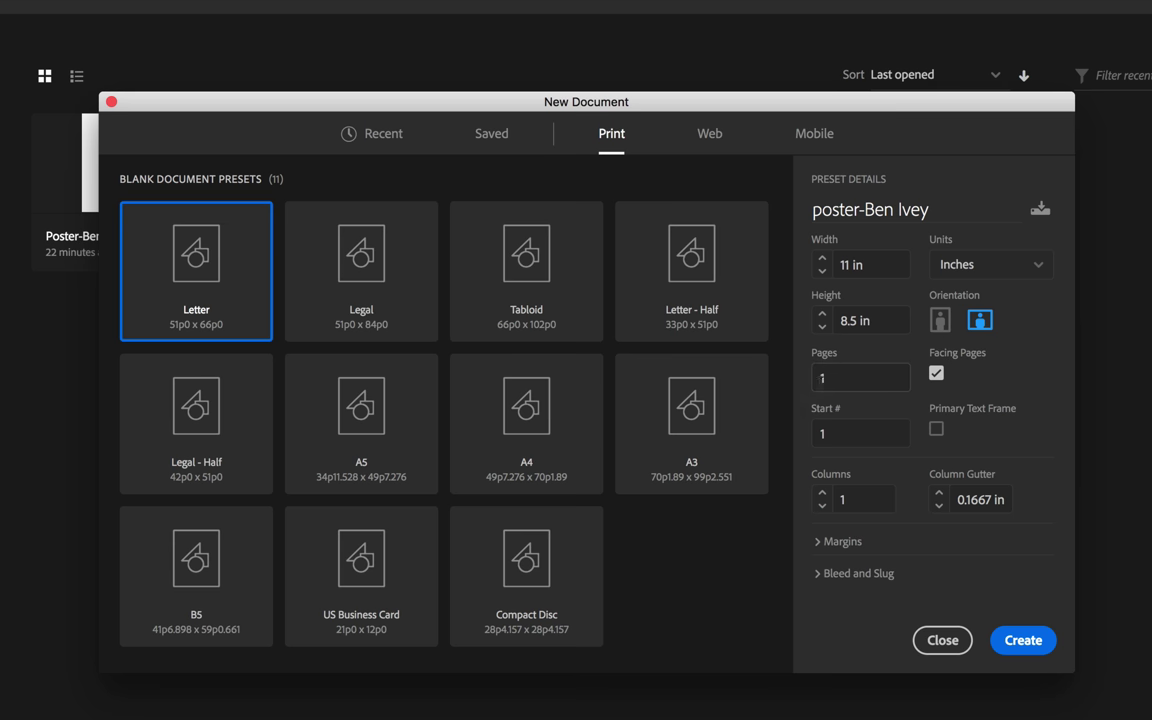
Step: Turn off Facing Pages and set all margins to 0.25 in
click(937, 375)
click(818, 541)
scroll(880, 540, down, 2)
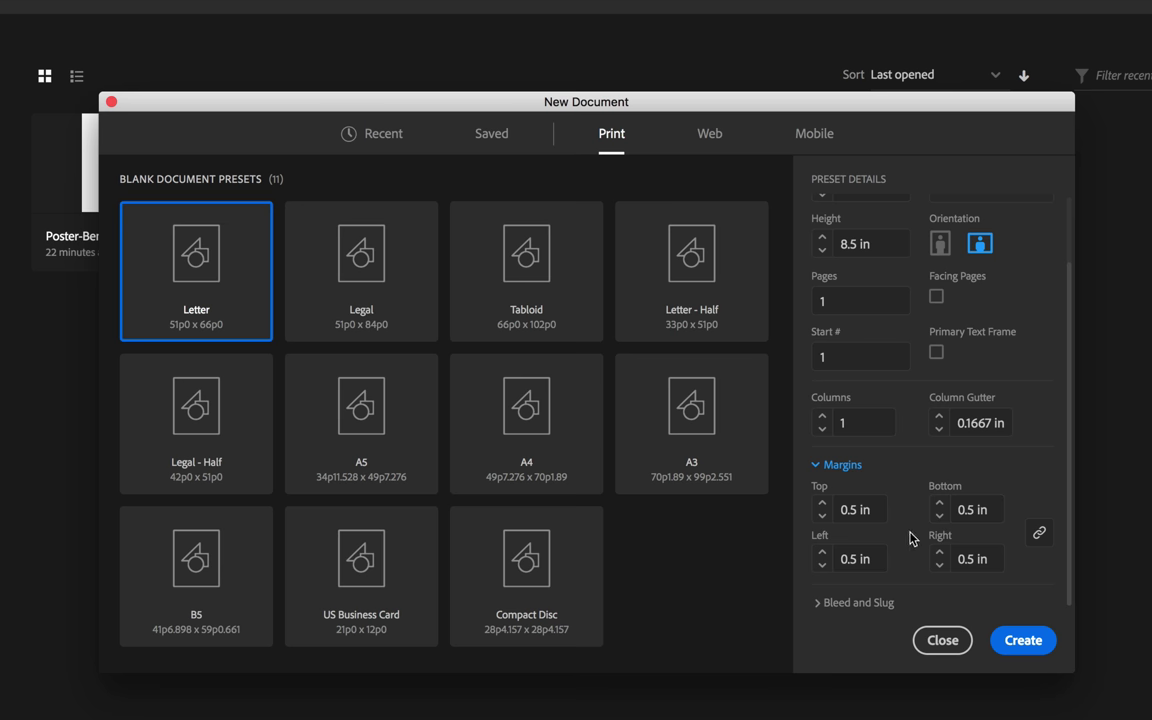
click(860, 507)
text(.25)
key(Tab)
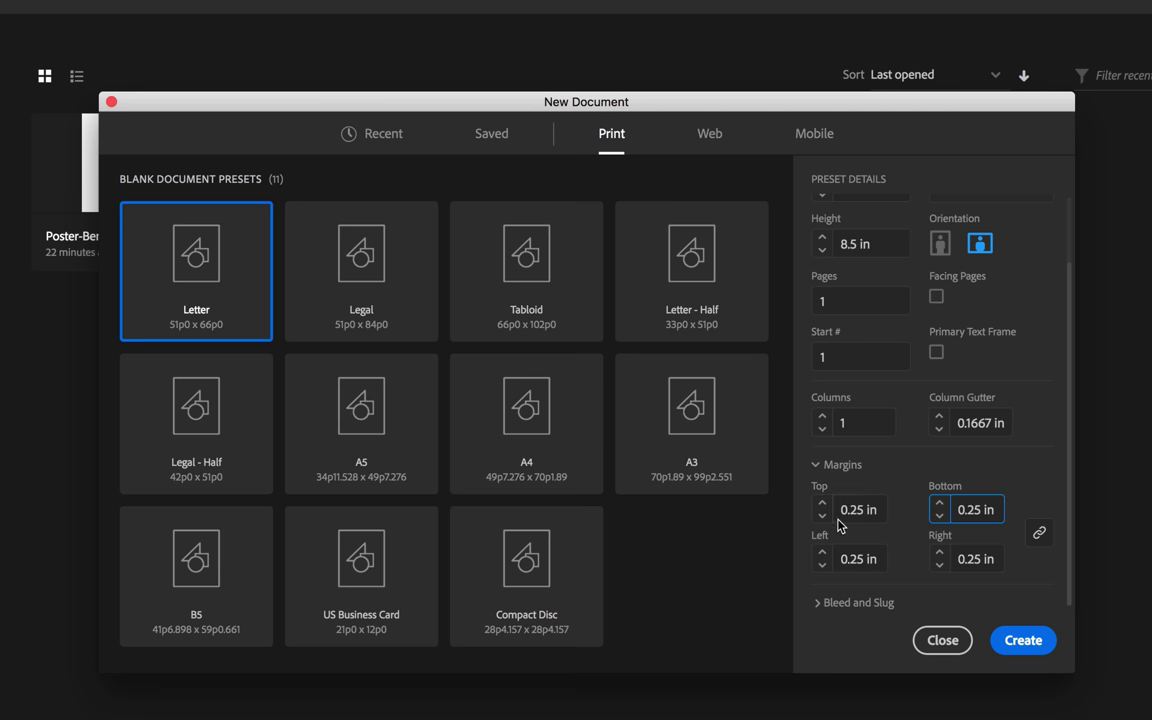
Step: Set a 0.25 in bleed on all sides and create the document
click(818, 605)
scroll(860, 520, down, 3)
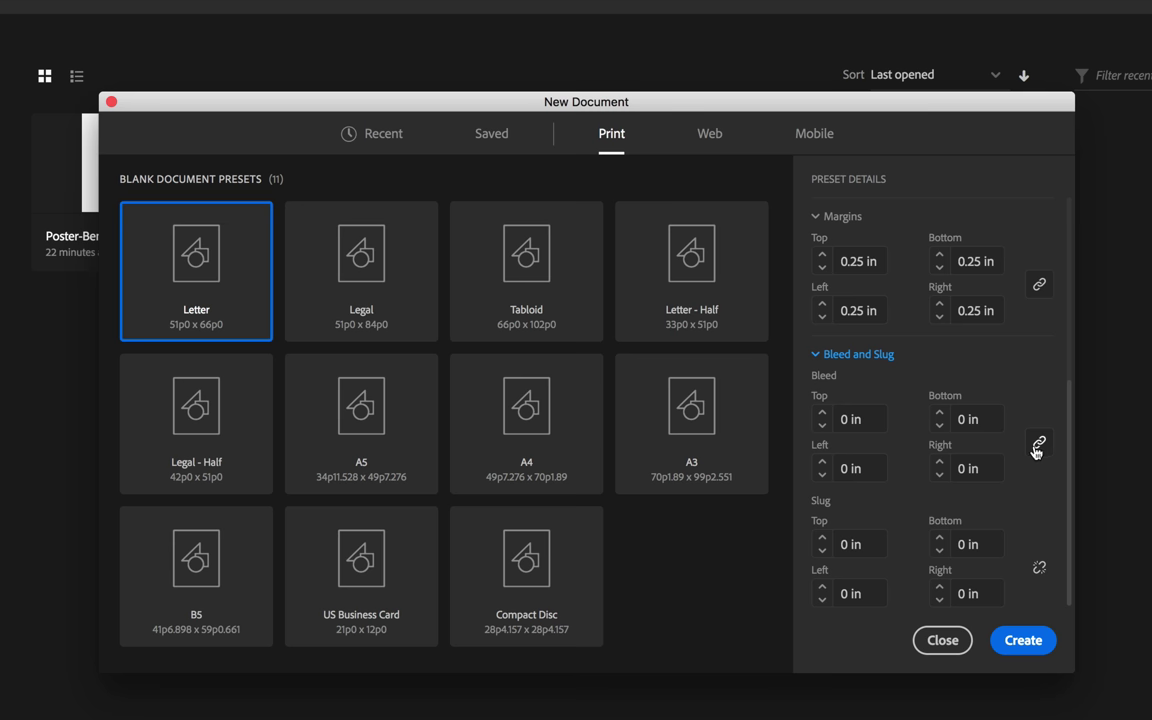
click(855, 419)
text(.25)
key(Tab)
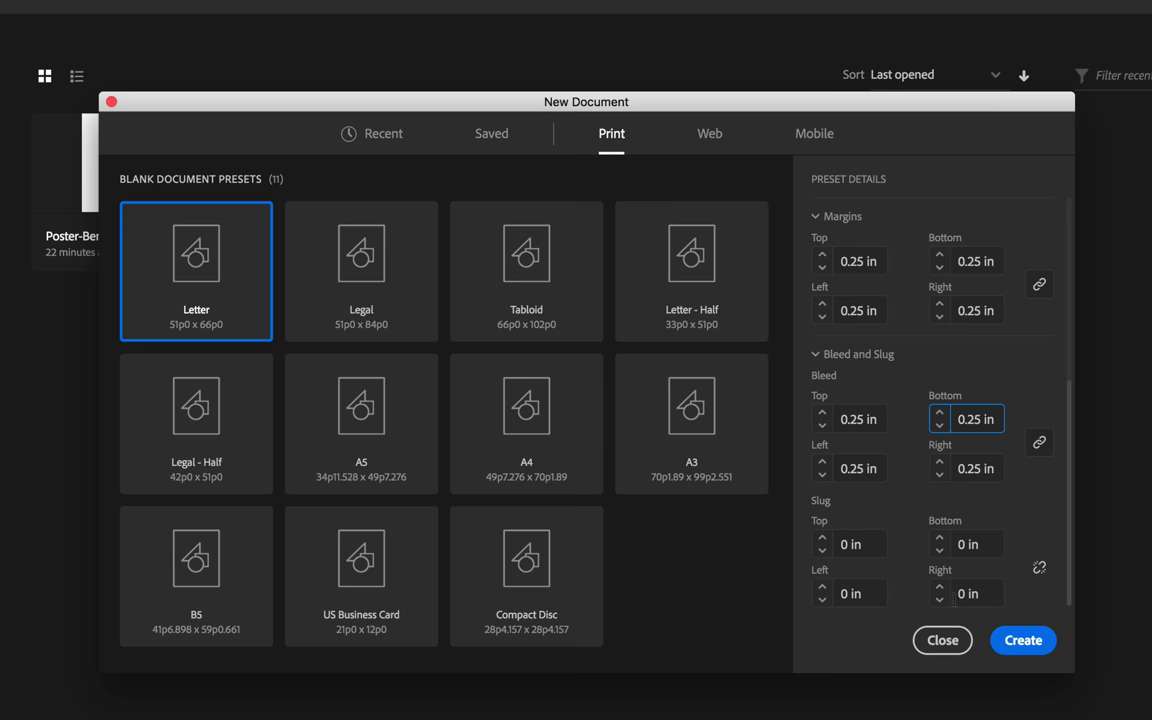
click(1027, 641)
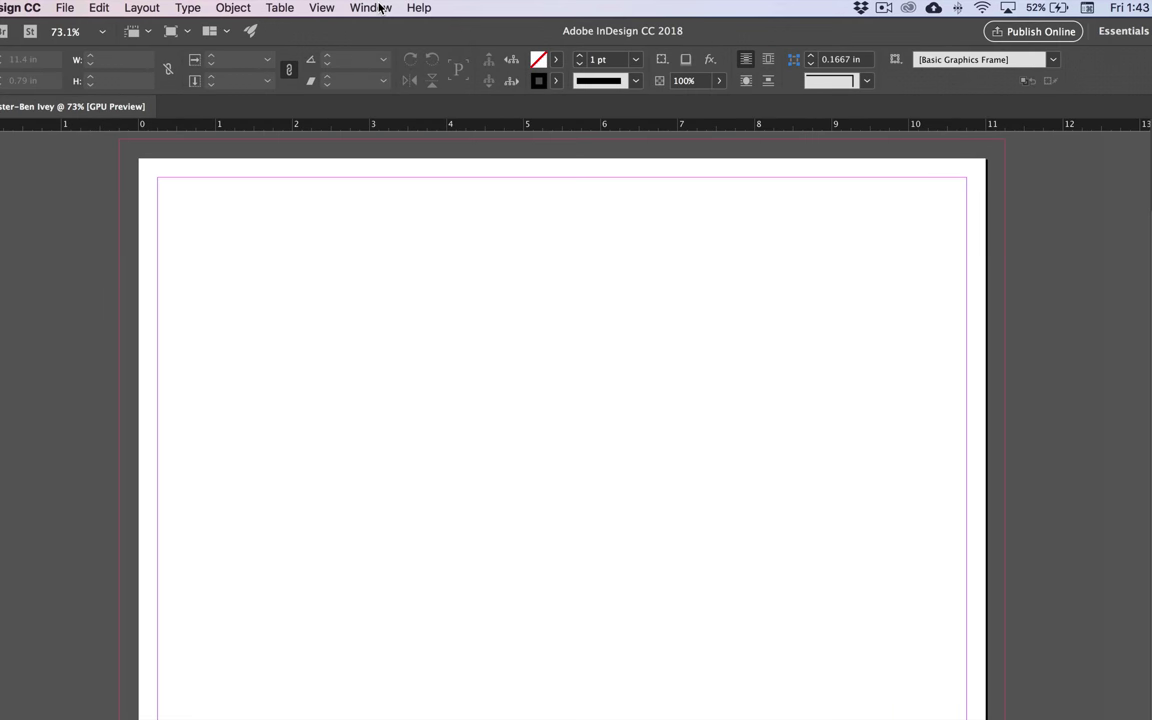
Step: Open the Swatches panel from the Window > Color menu and move it left
click(372, 7)
mouse_move(412, 99)
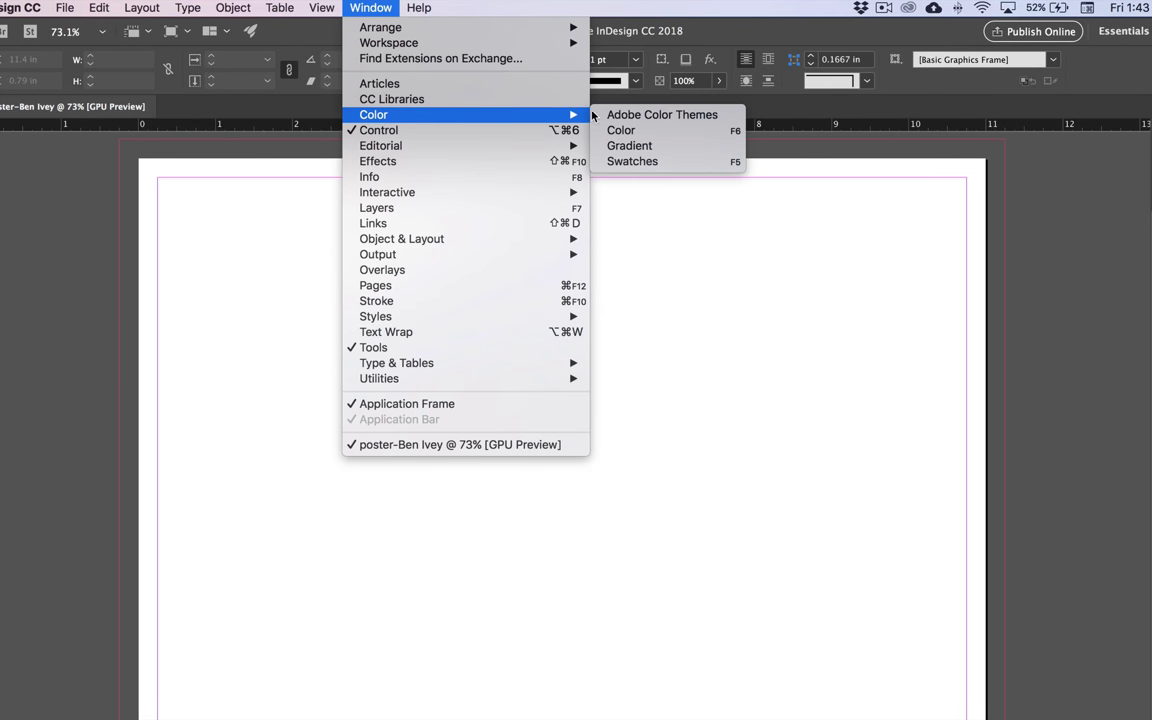
click(664, 160)
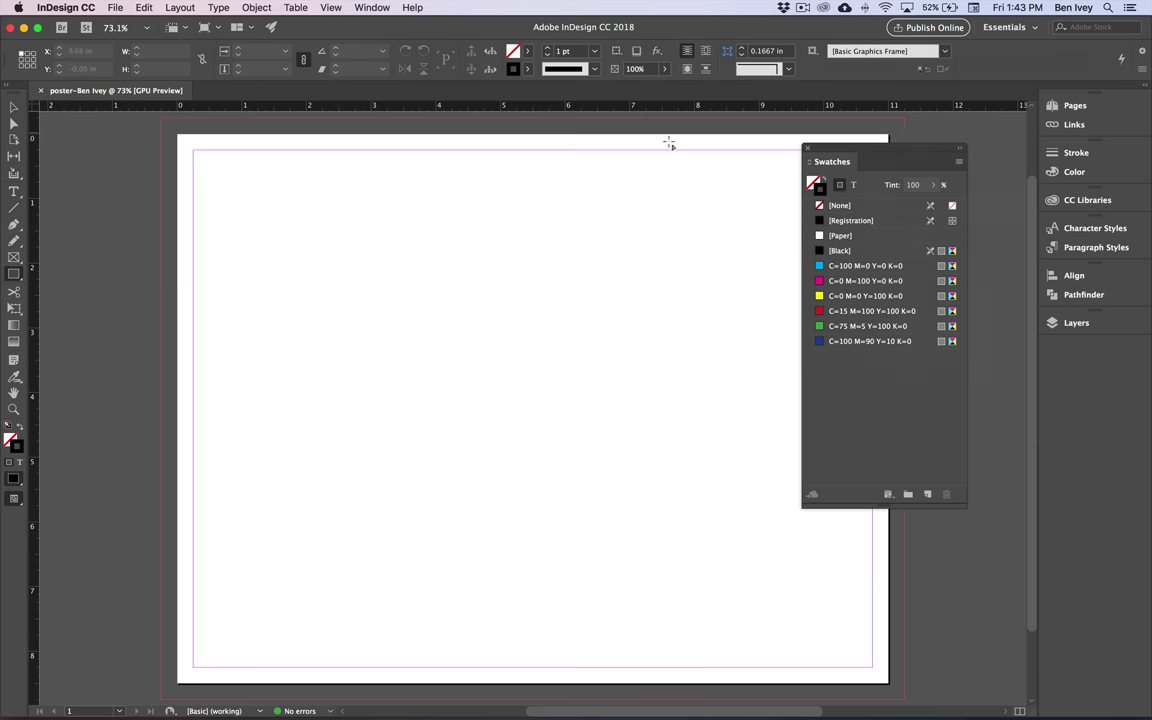
drag(893, 150, 753, 159)
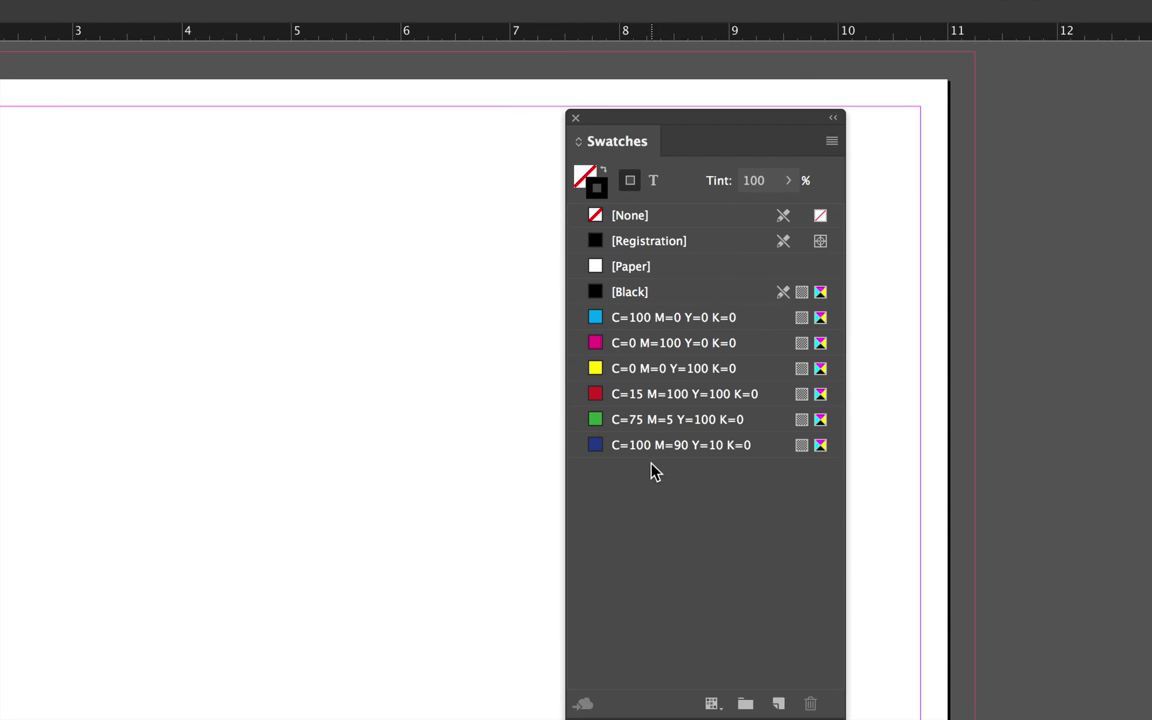
Step: Change the blue C=100 M=90 Y=10 K=0 swatch to purple C=70 M=80 Y=0 K=0
double_click(597, 447)
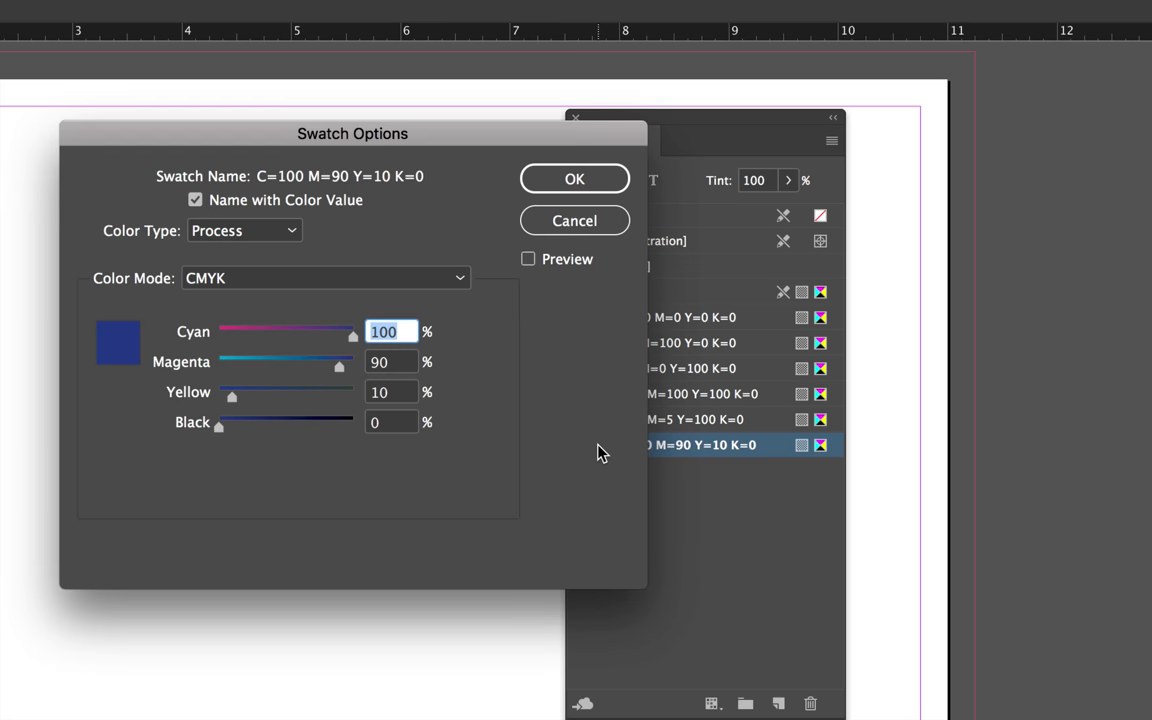
drag(376, 133, 421, 132)
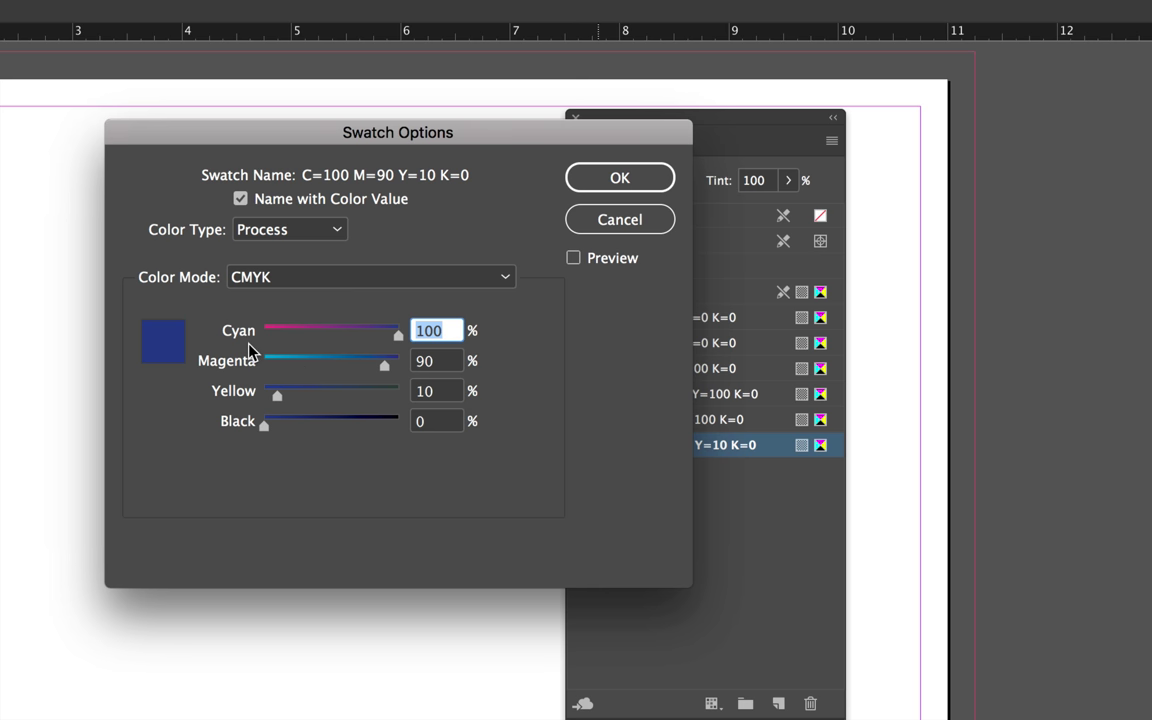
text(70)
key(Tab)
text(80)
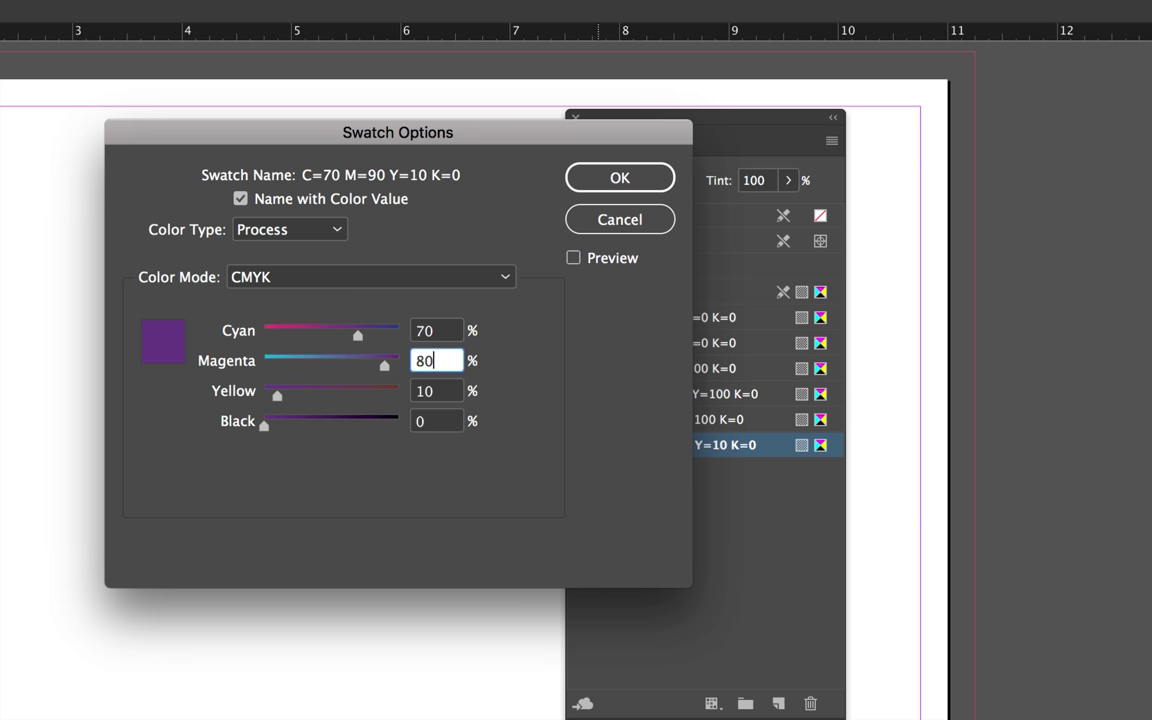
key(Tab)
text(0)
key(Tab)
text(0)
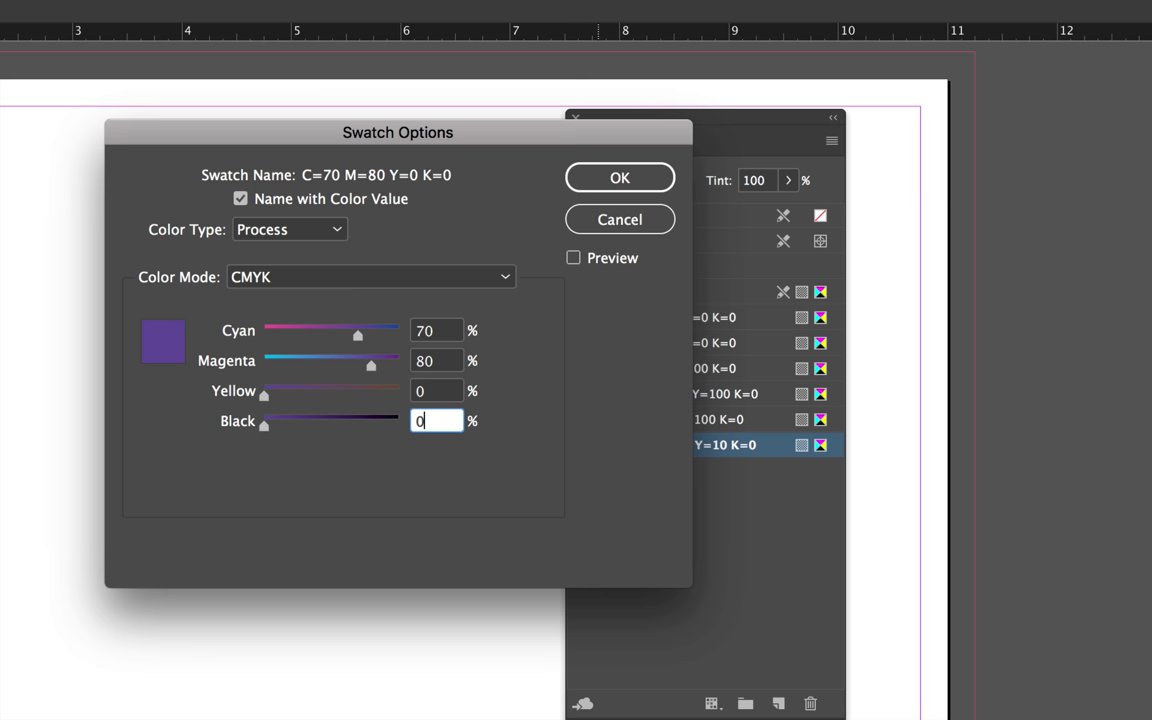
click(617, 180)
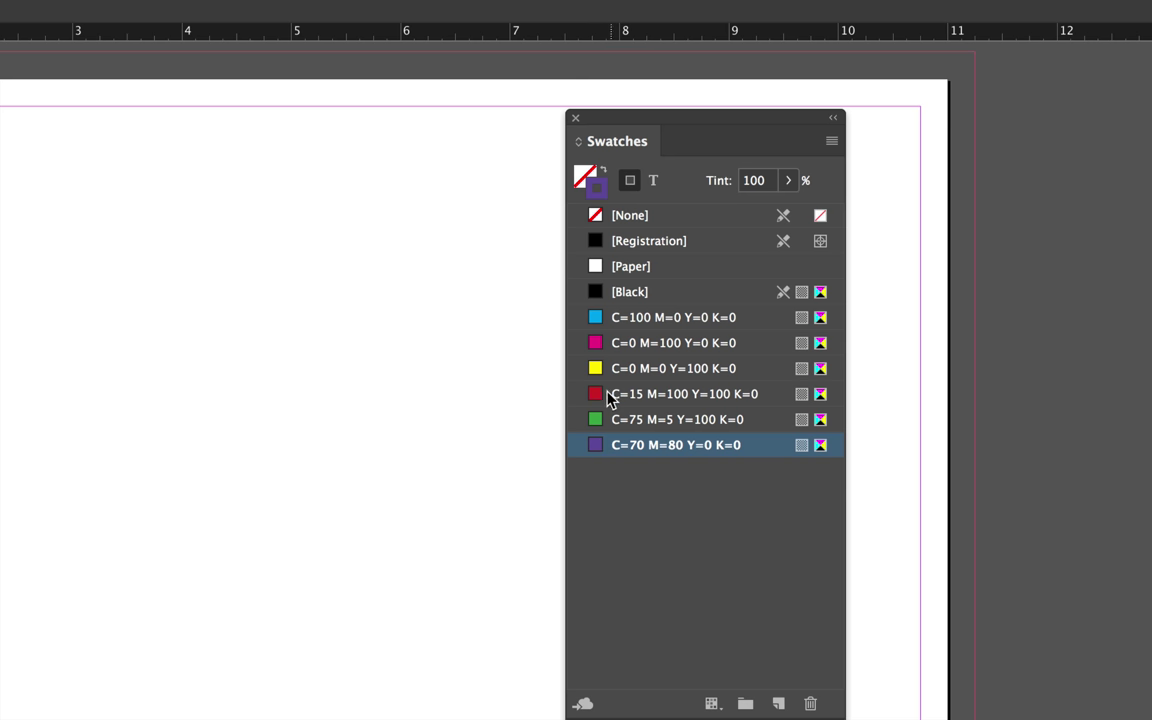
Step: Edit the red swatch to Cyan 0 and Black 10, giving C=0 M=100 Y=100 K=10
double_click(597, 395)
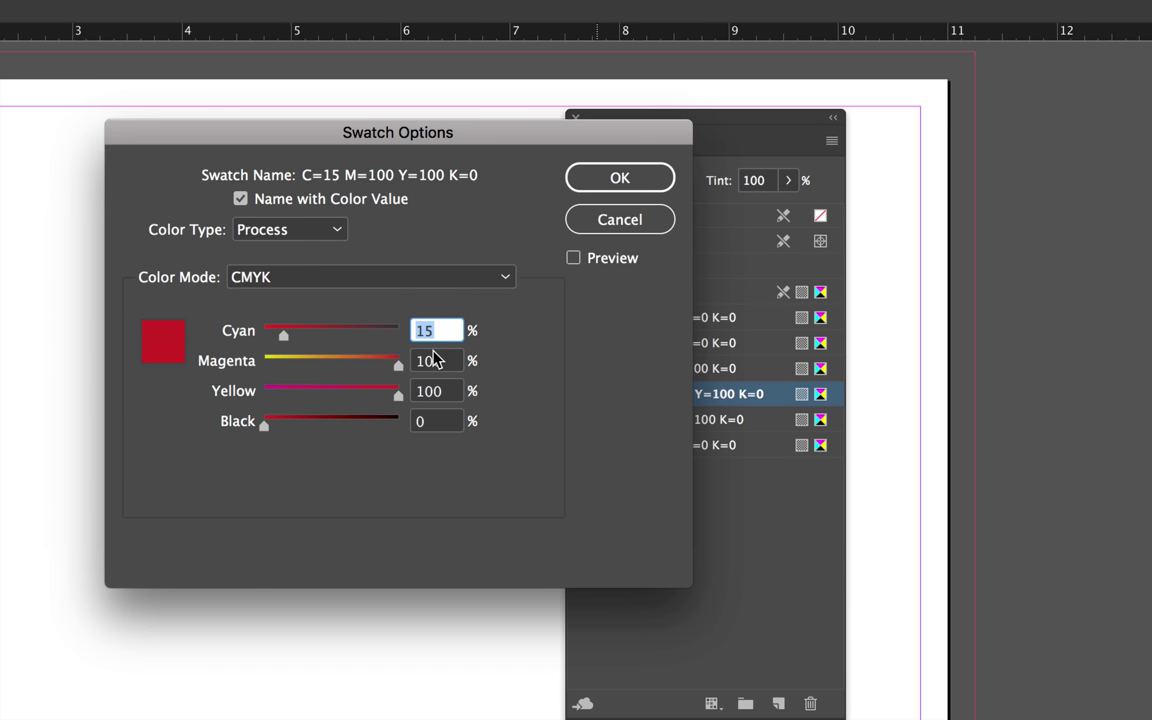
text(0)
key(Tab)
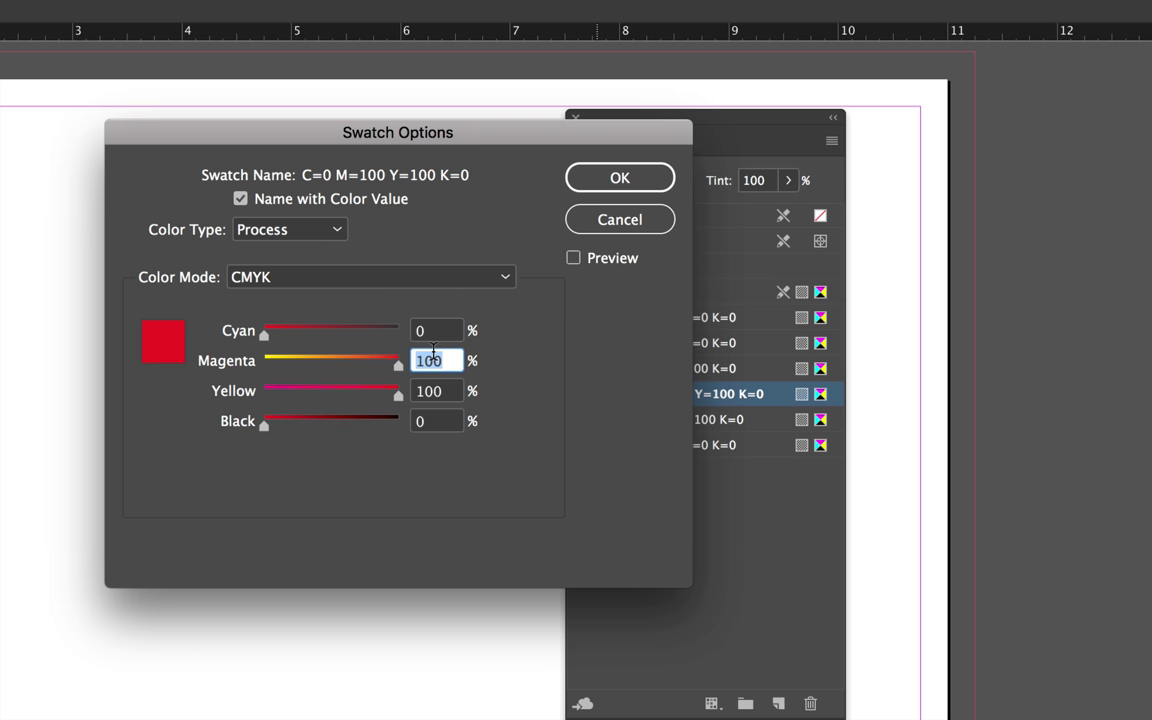
key(Tab)
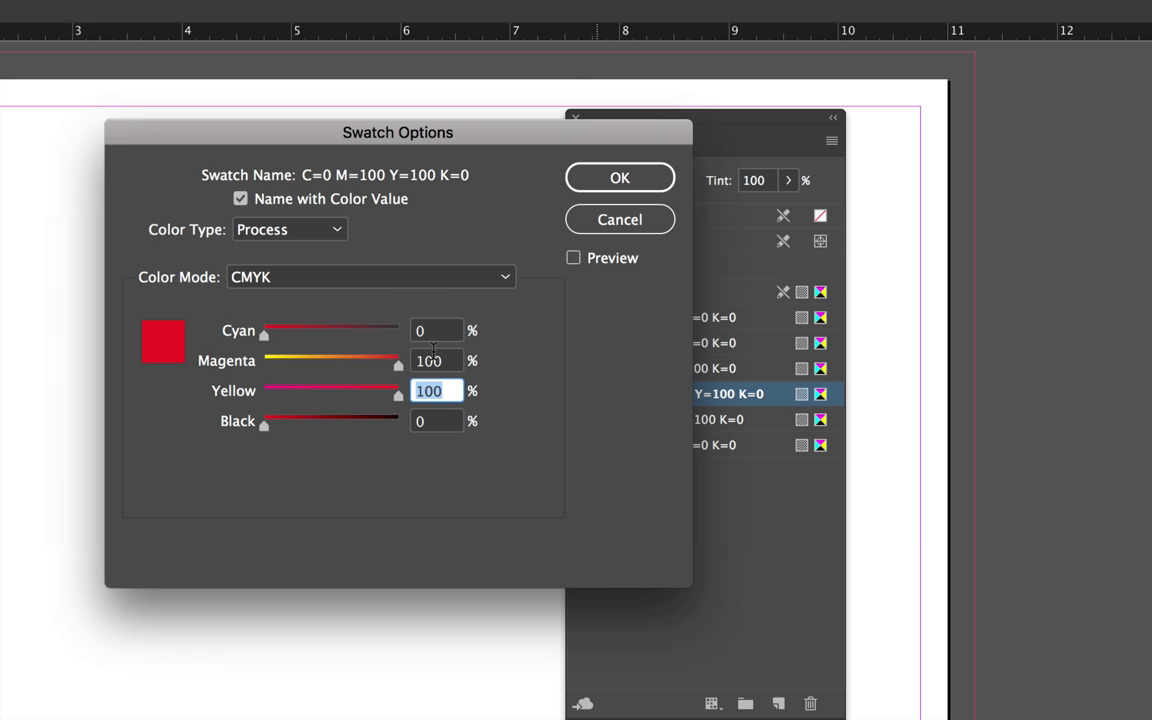
key(Tab)
text(10)
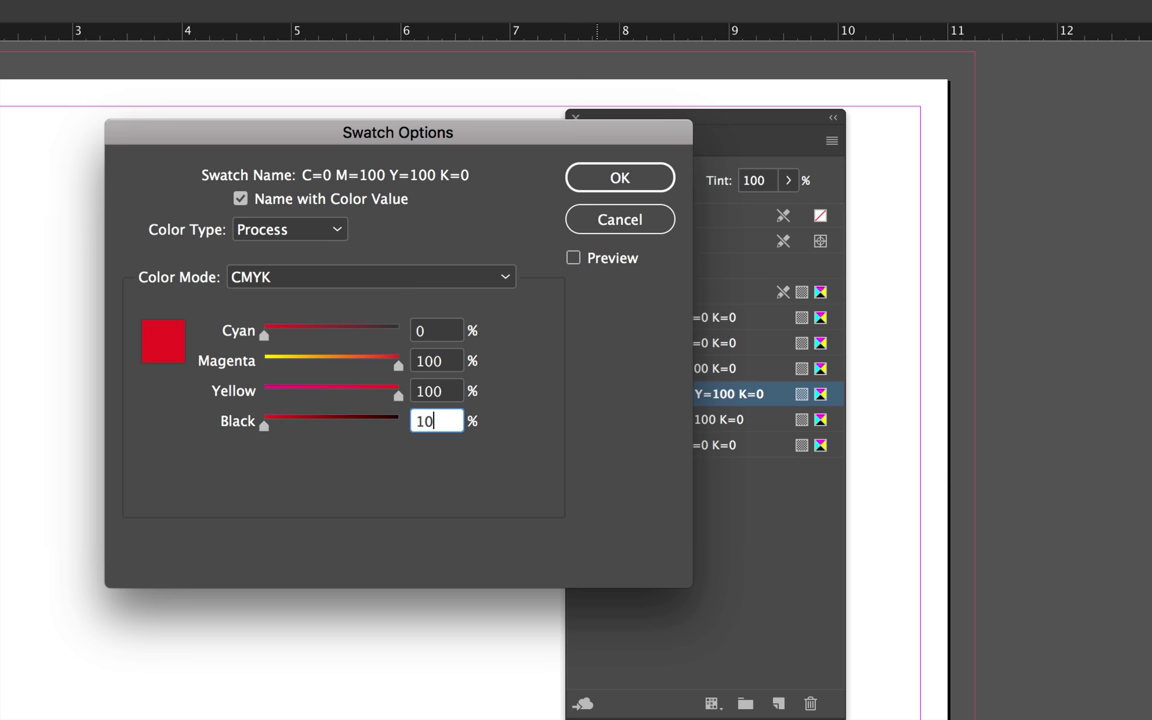
key(Tab)
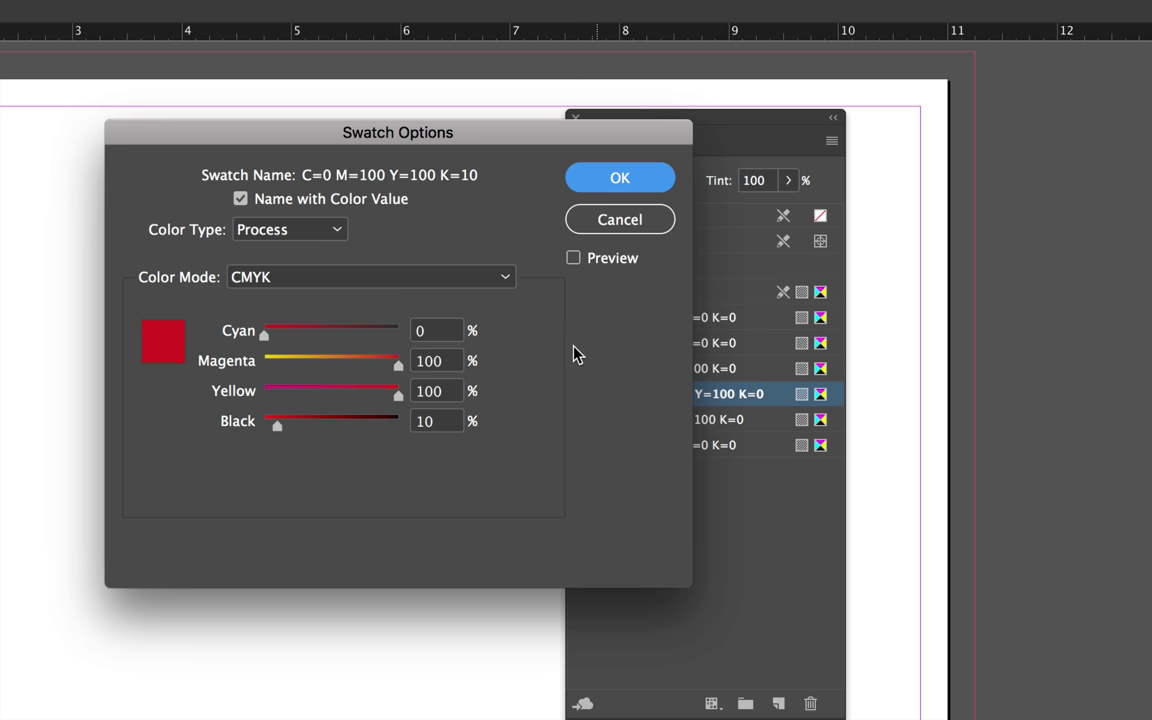
click(624, 180)
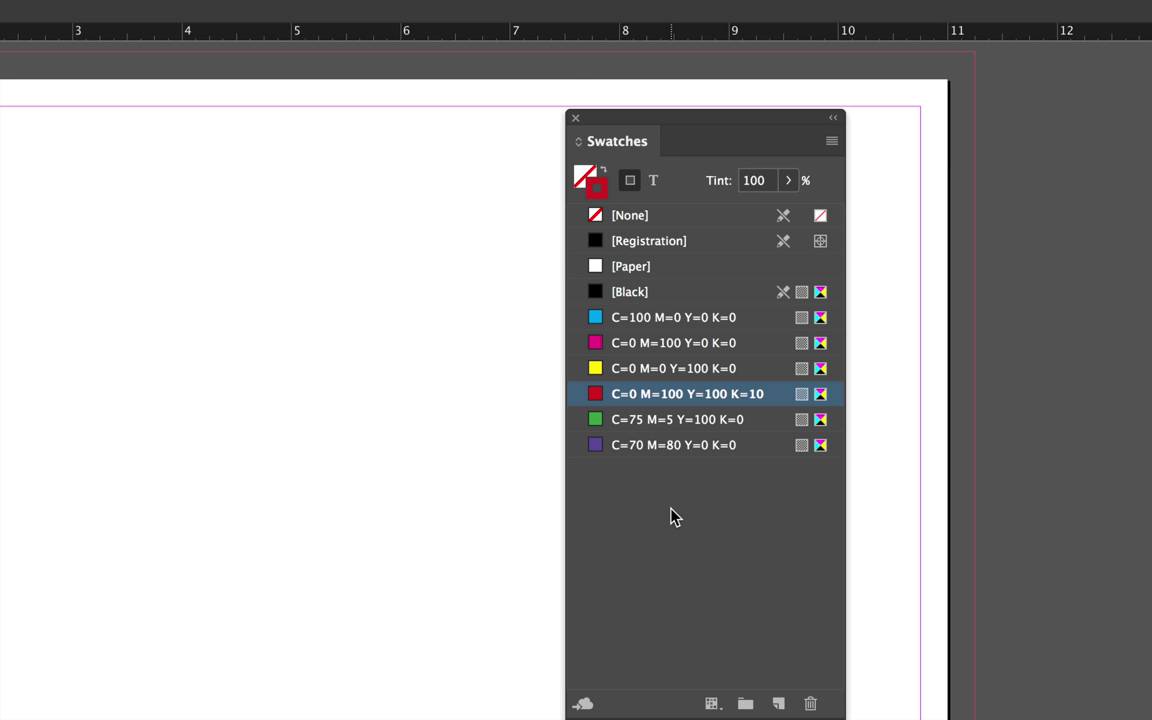
Step: Delete the green C=75 M=5 Y=100 K=0 swatch and begin a new color swatch
click(596, 424)
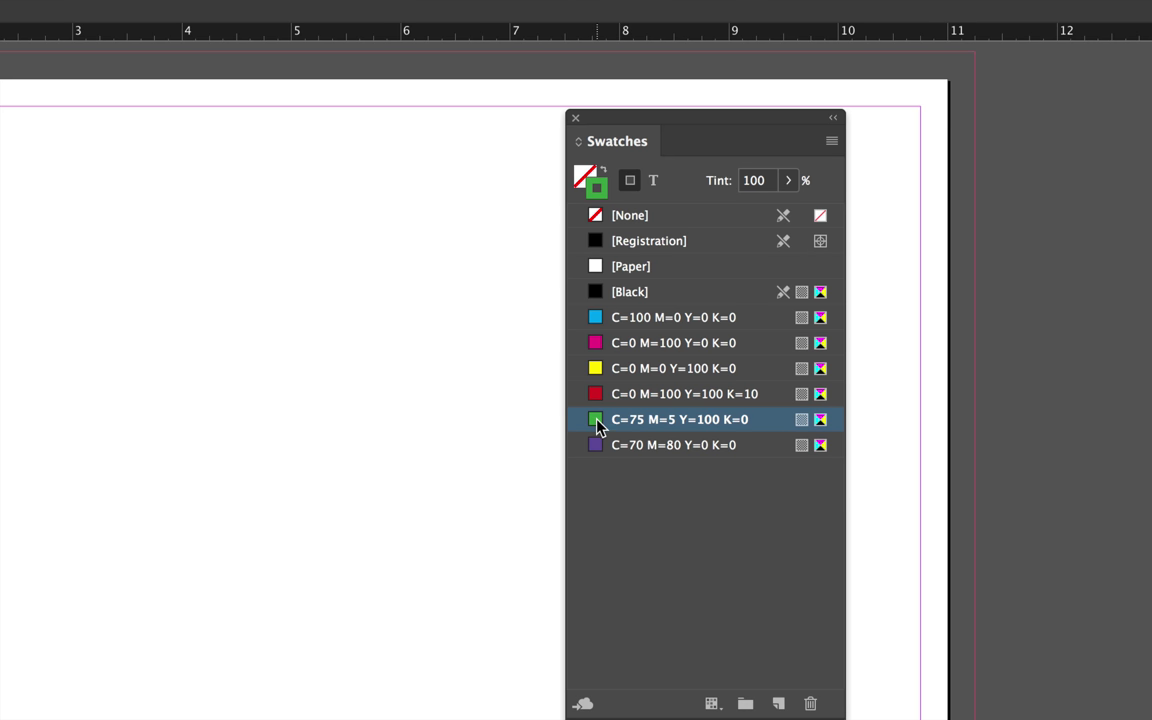
drag(596, 424, 812, 706)
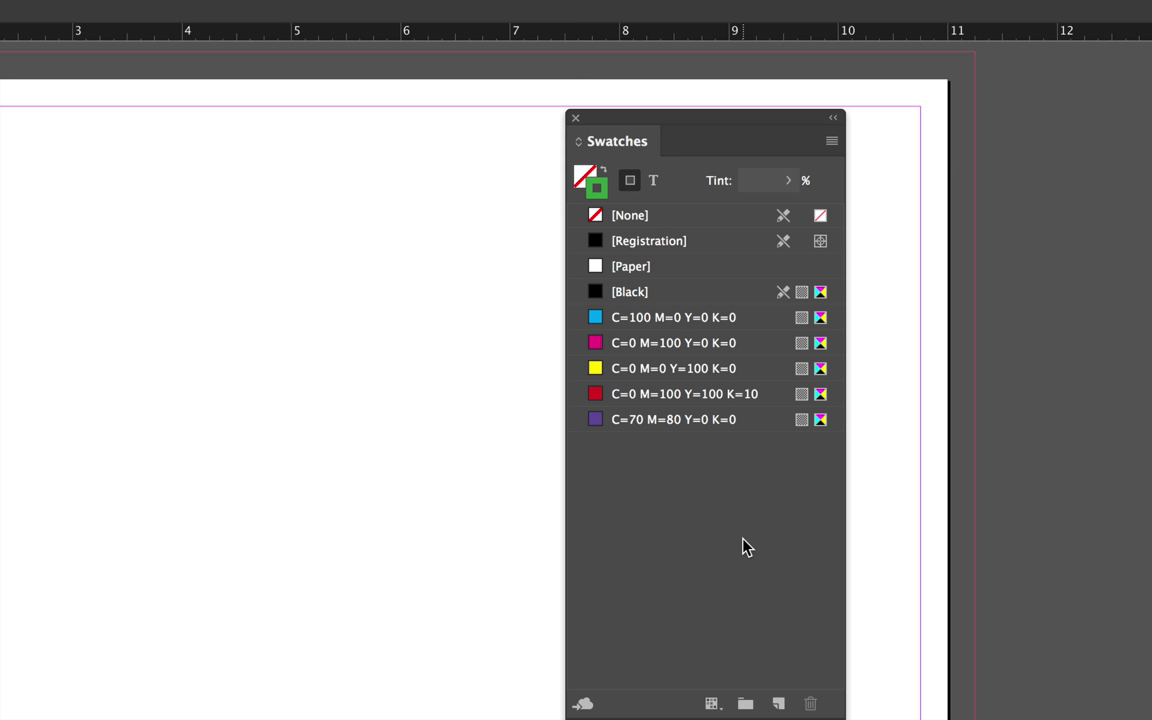
click(831, 143)
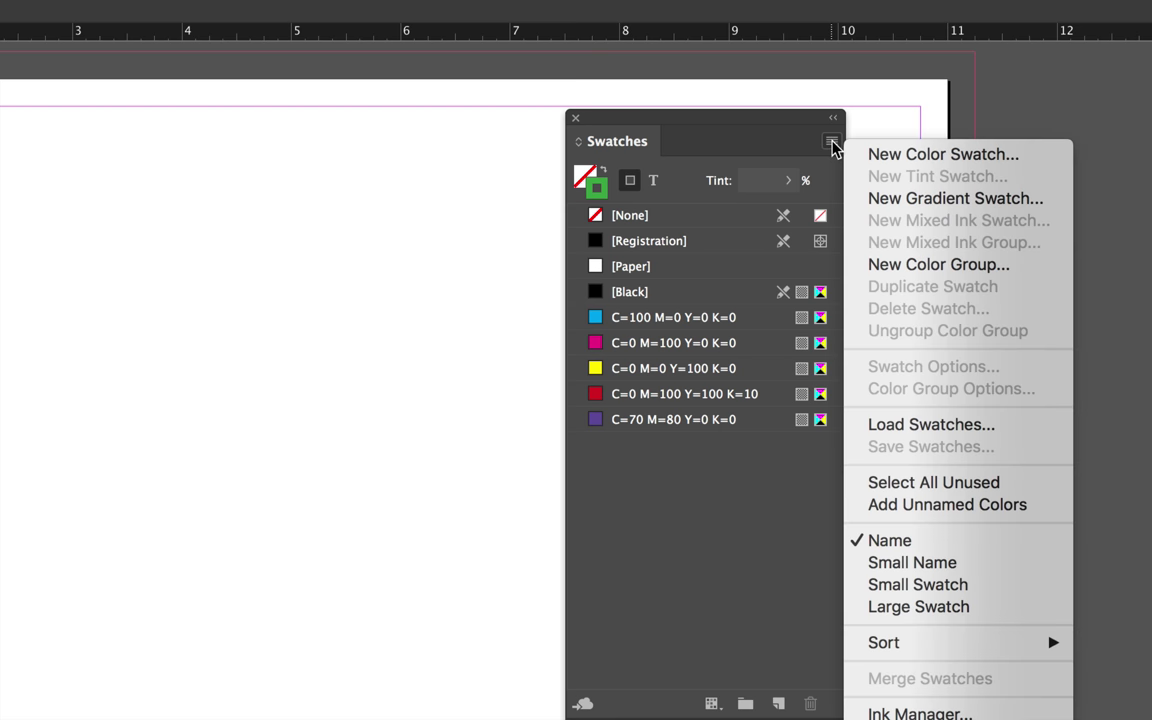
click(860, 154)
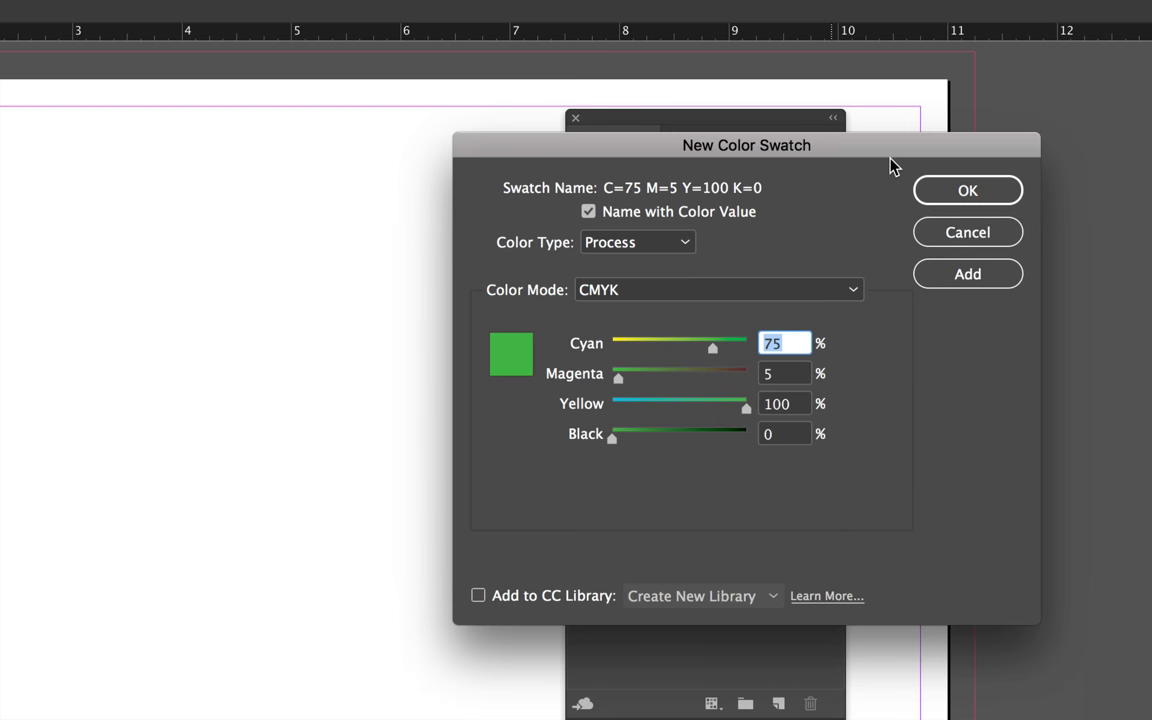
drag(804, 158, 710, 147)
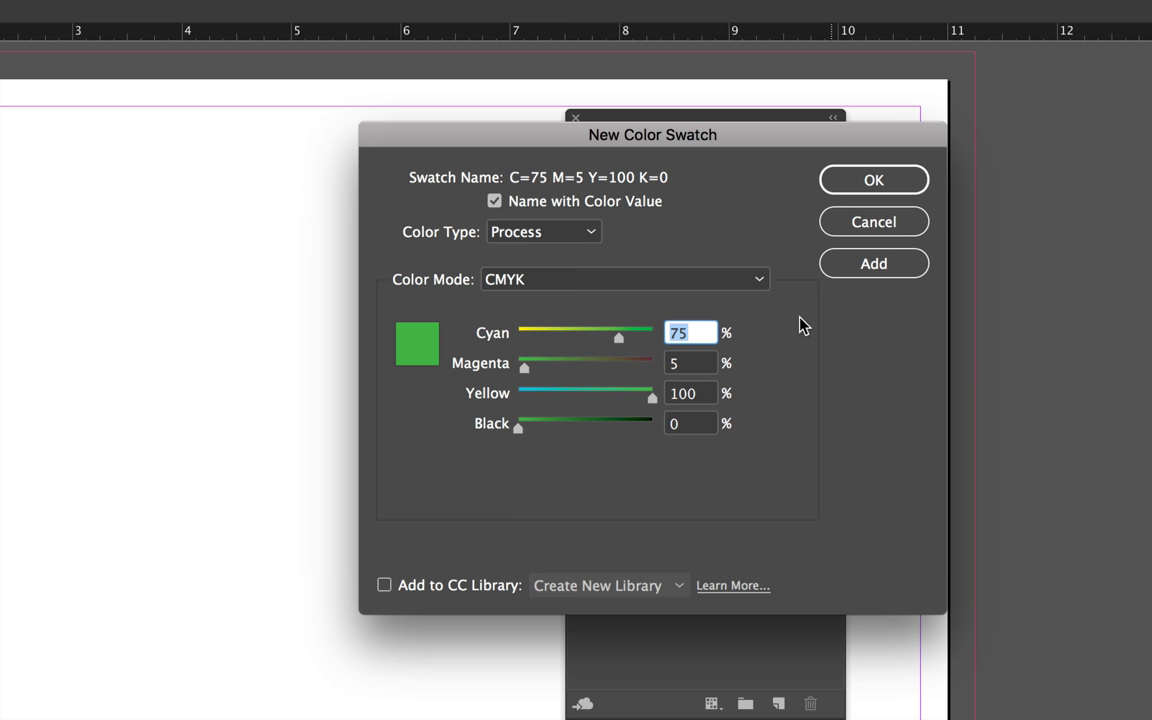
Step: Add a new process swatch C=0 M=40 Y=0 K=100
text(0)
key(Tab)
text(40)
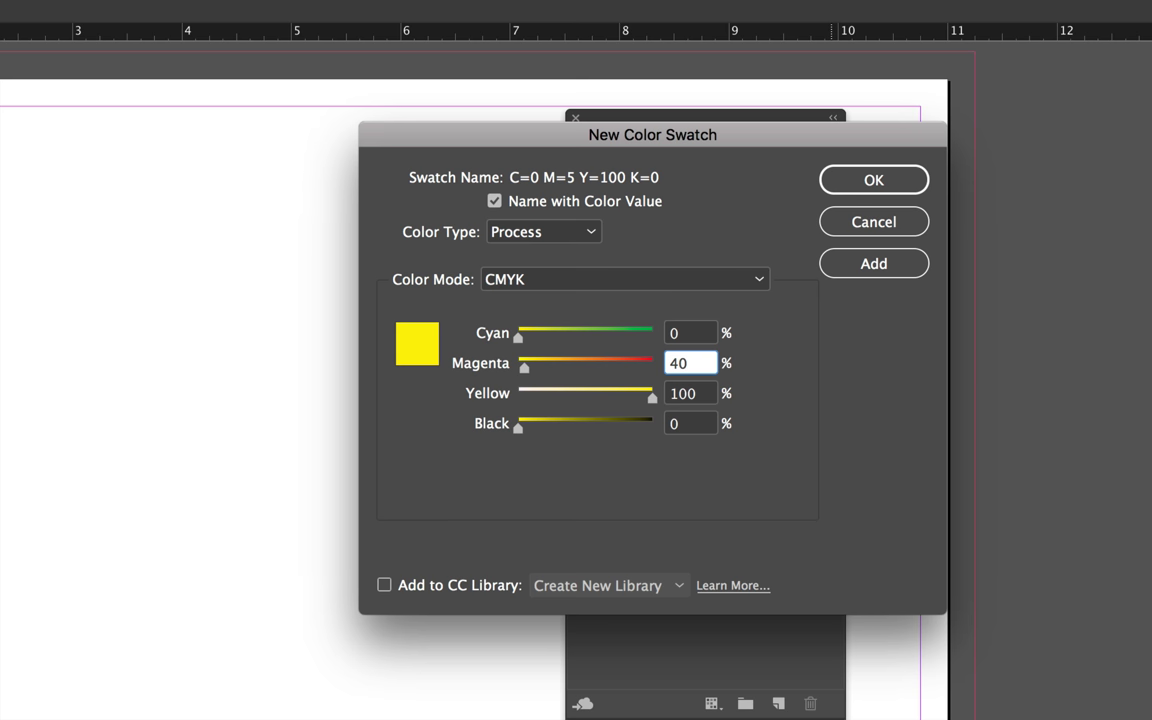
key(Tab)
text(0)
key(Tab)
text(100)
key(Tab)
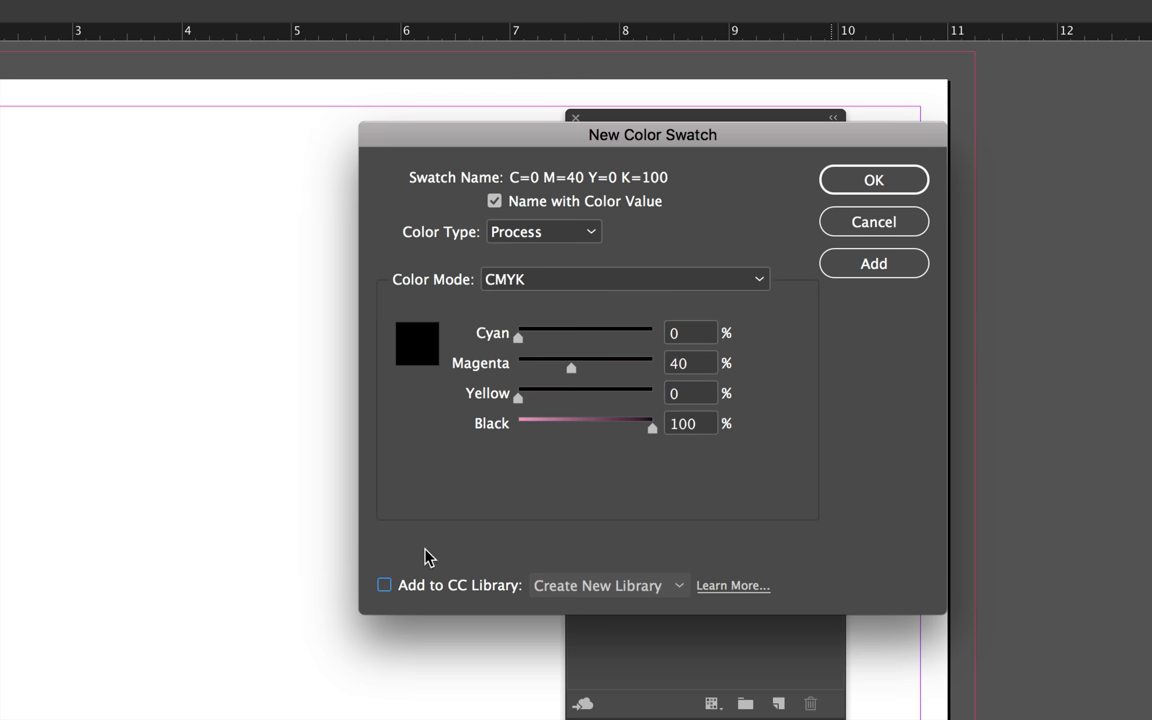
click(888, 272)
drag(877, 150, 488, 160)
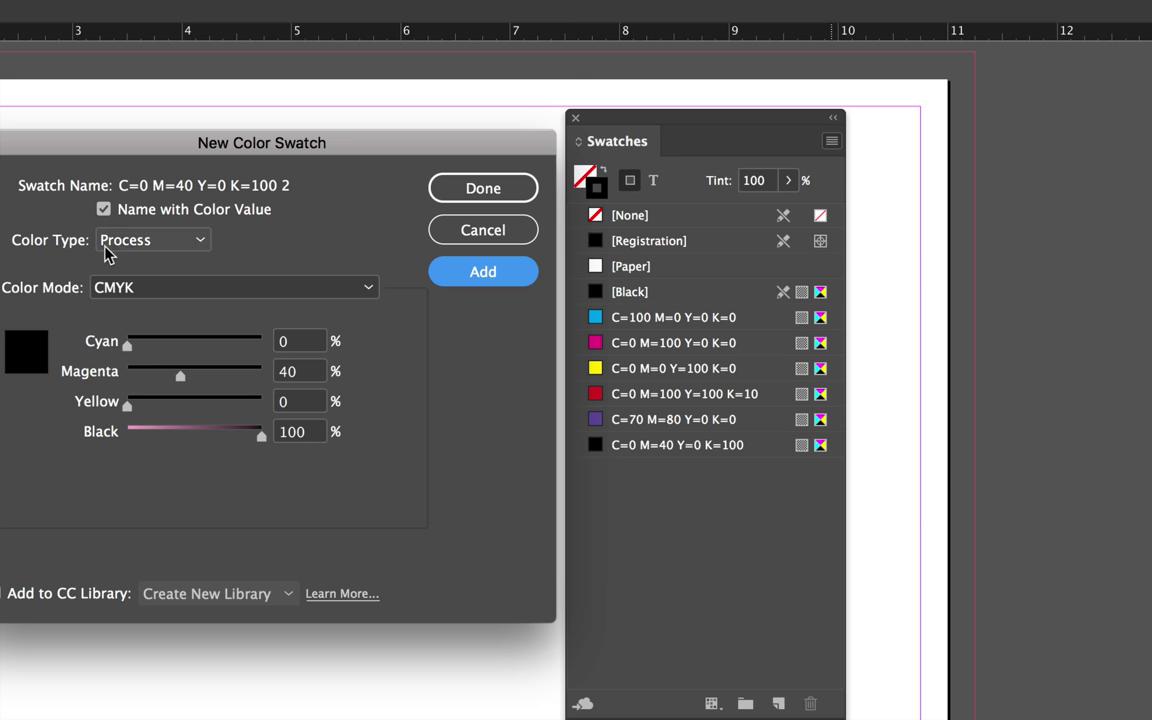
Step: Add PANTONE 8005 C from the PANTONE+ Metallic Coated library as a spot swatch
click(141, 243)
click(145, 290)
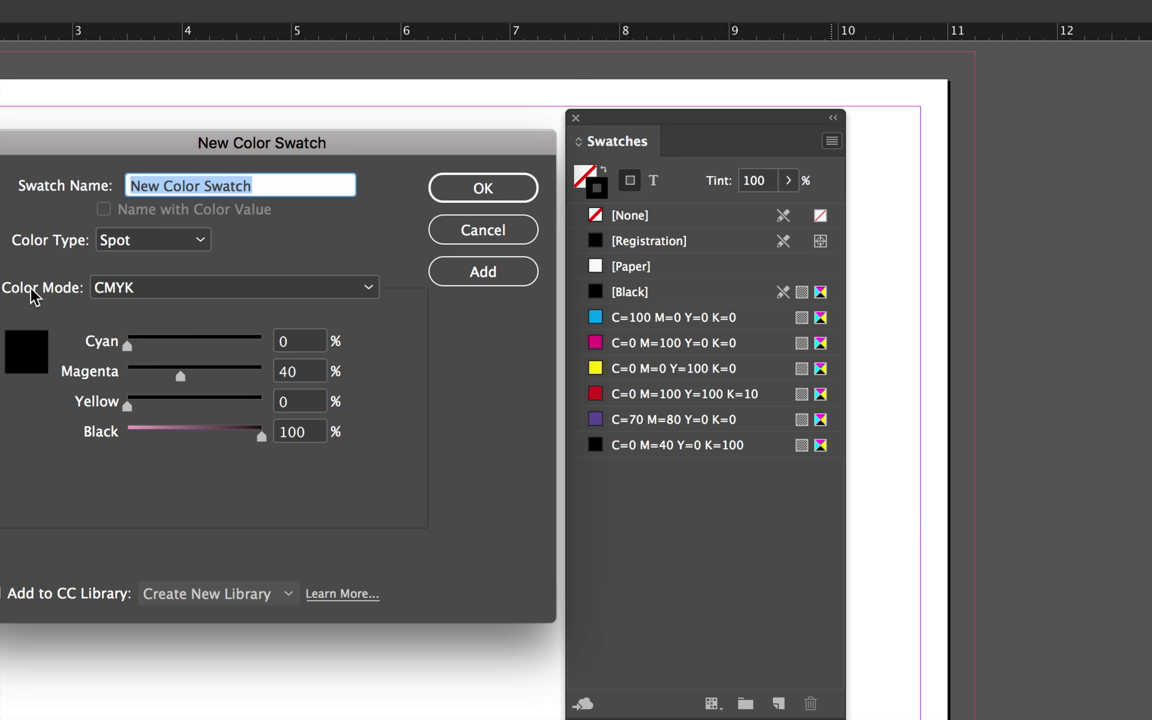
click(147, 292)
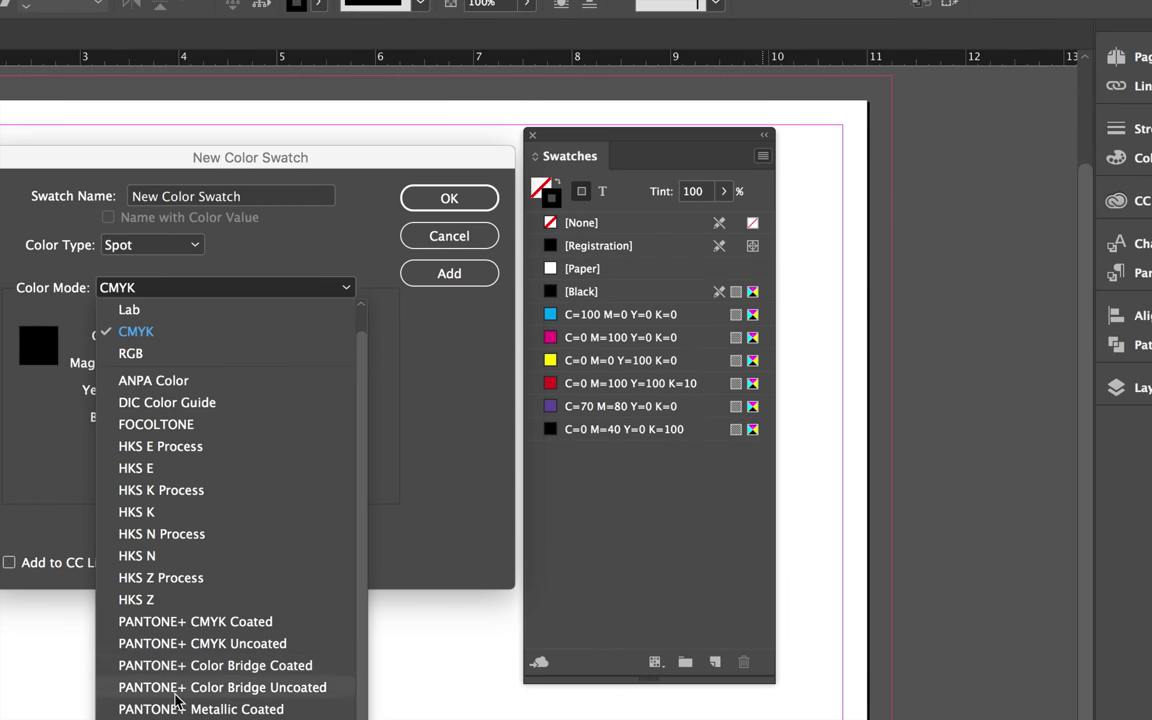
click(192, 709)
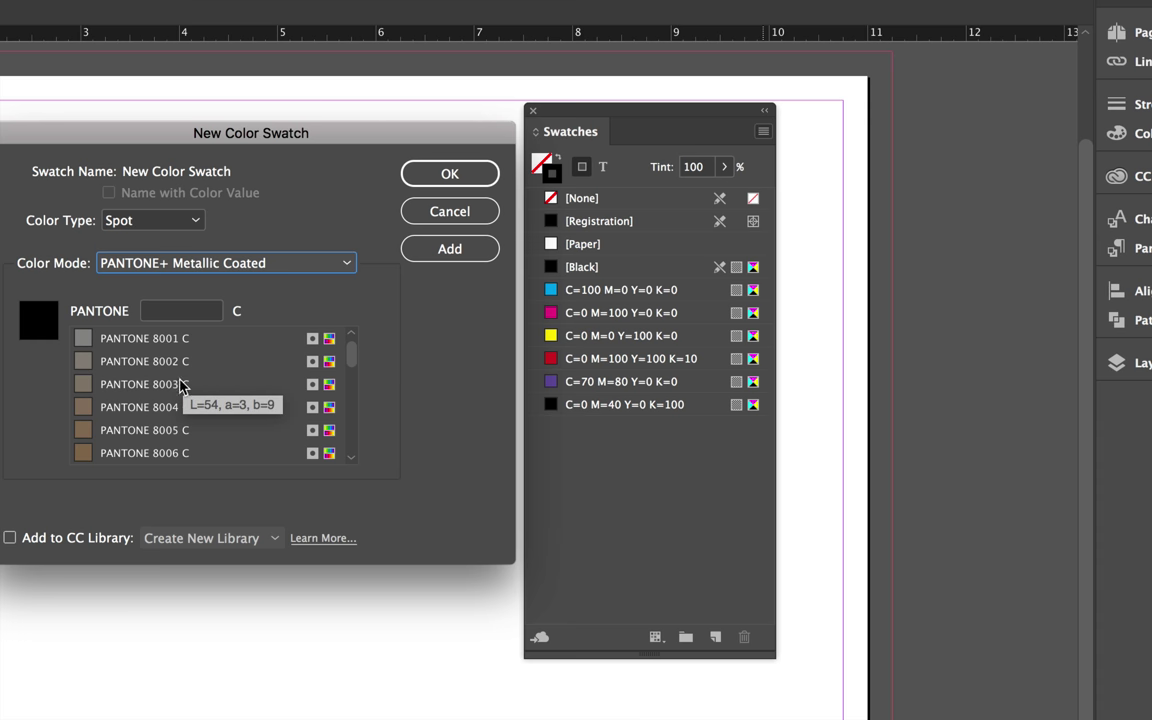
scroll(160, 385, up, 3)
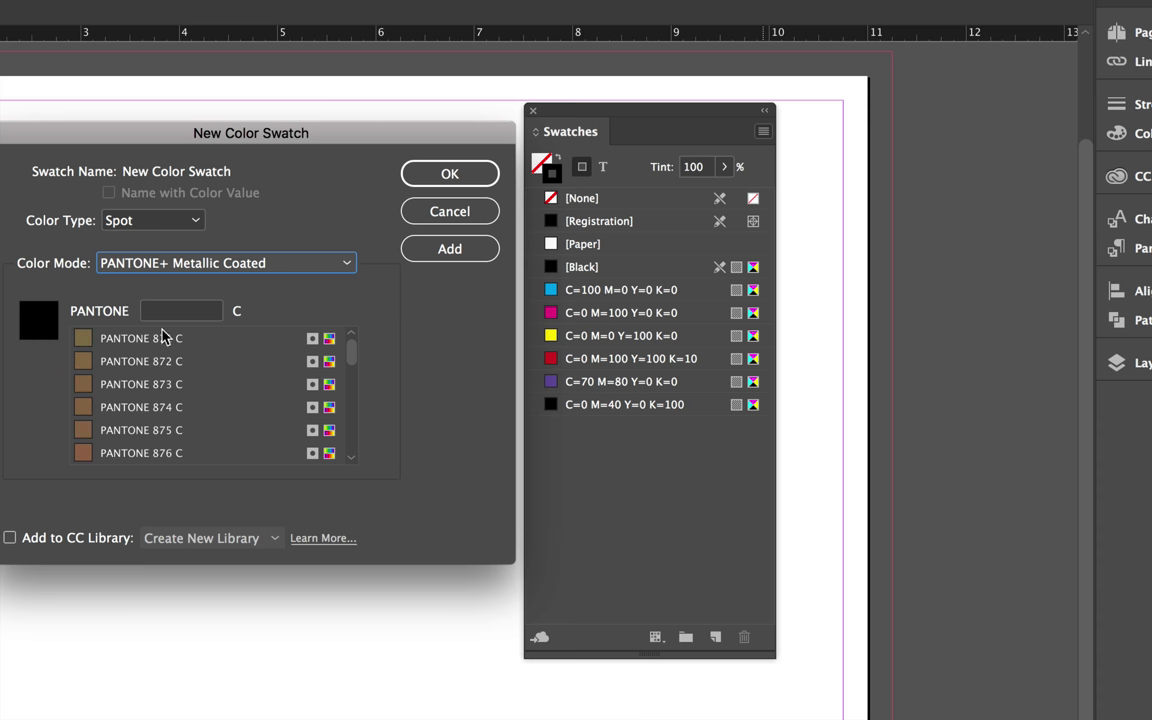
click(177, 313)
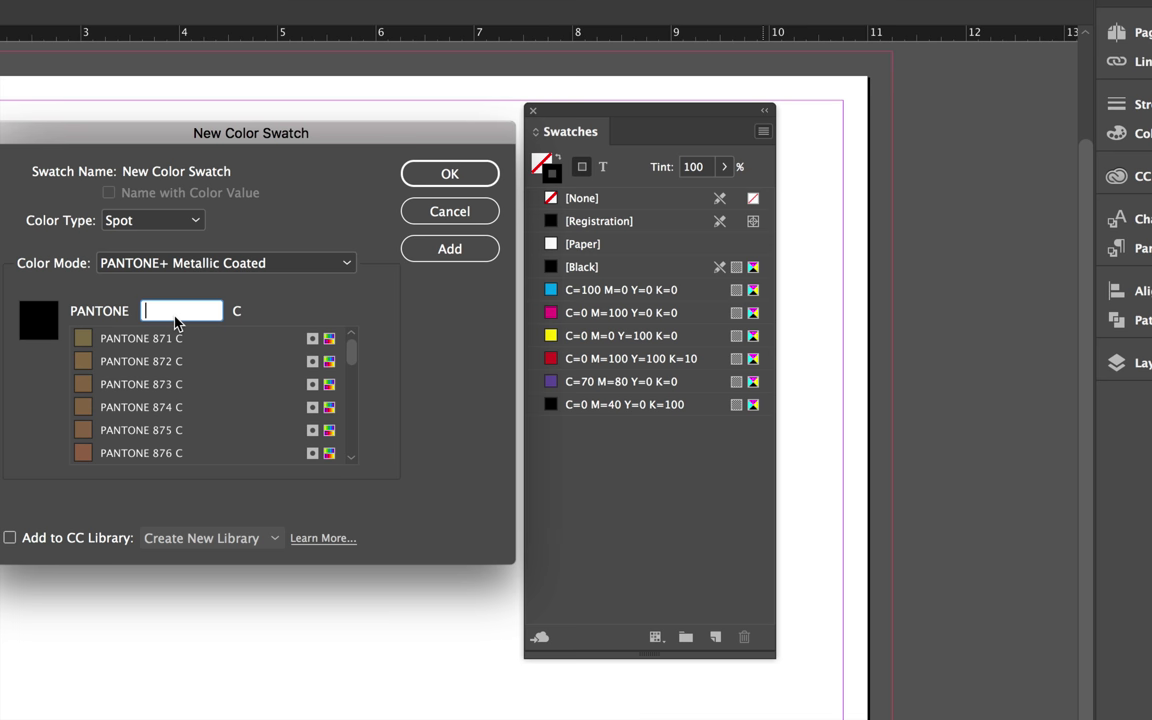
text(8005)
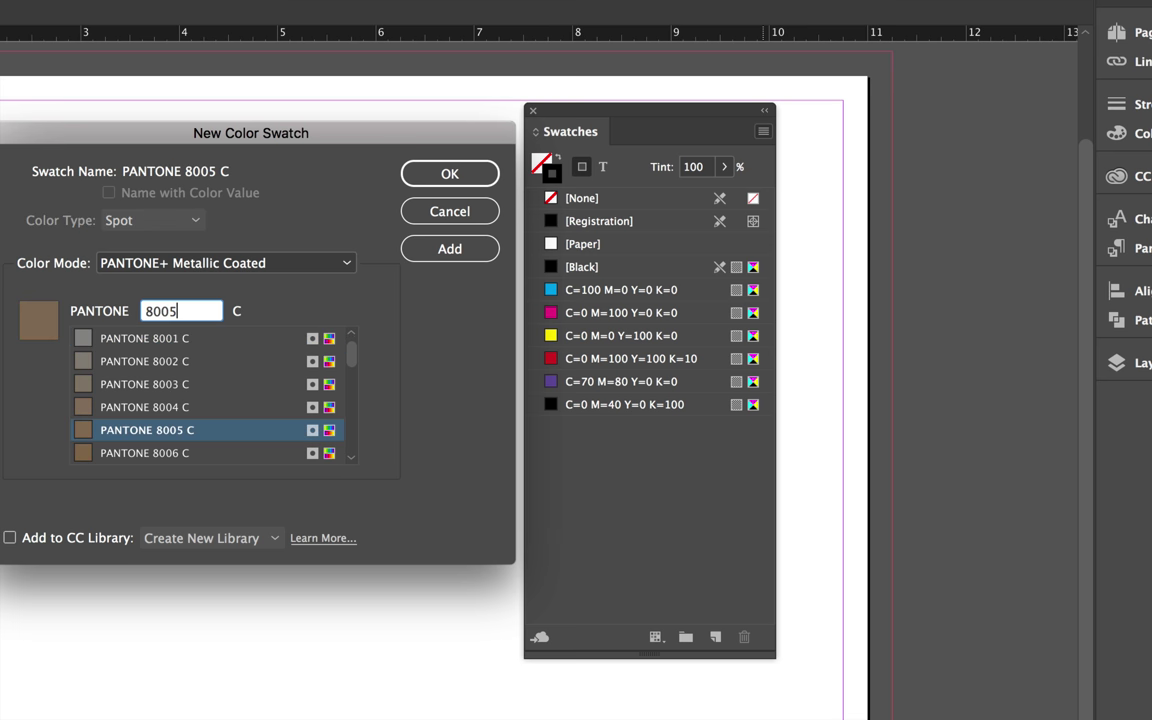
click(123, 432)
click(452, 250)
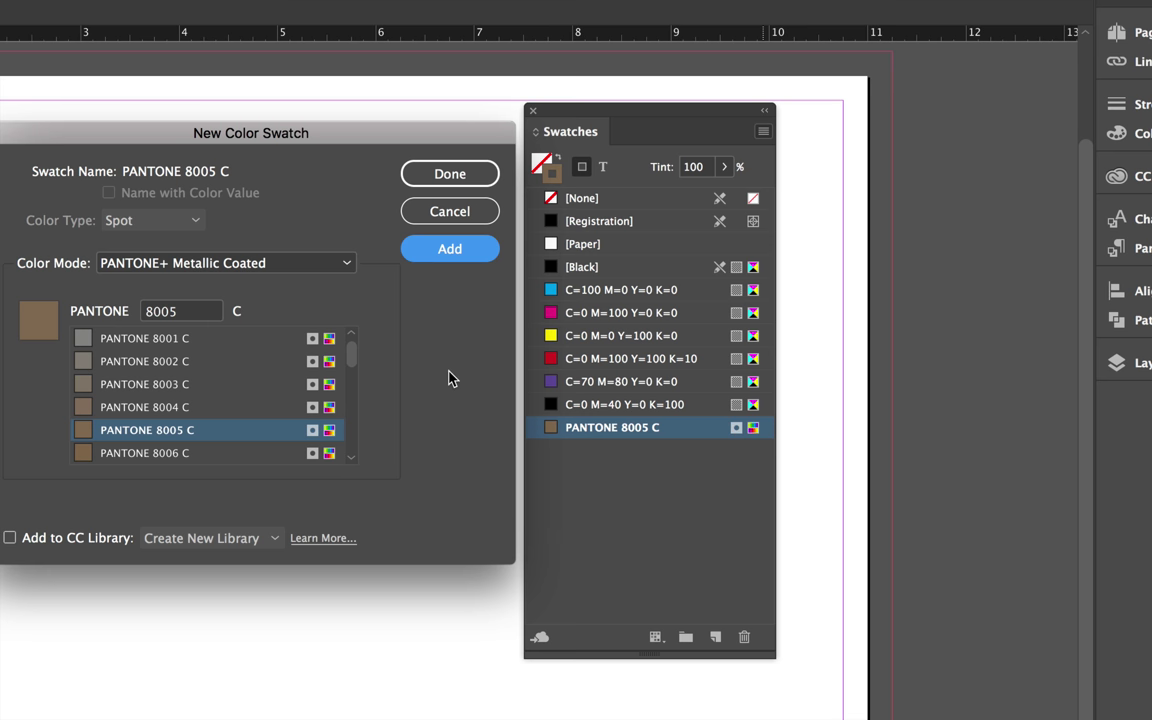
click(450, 172)
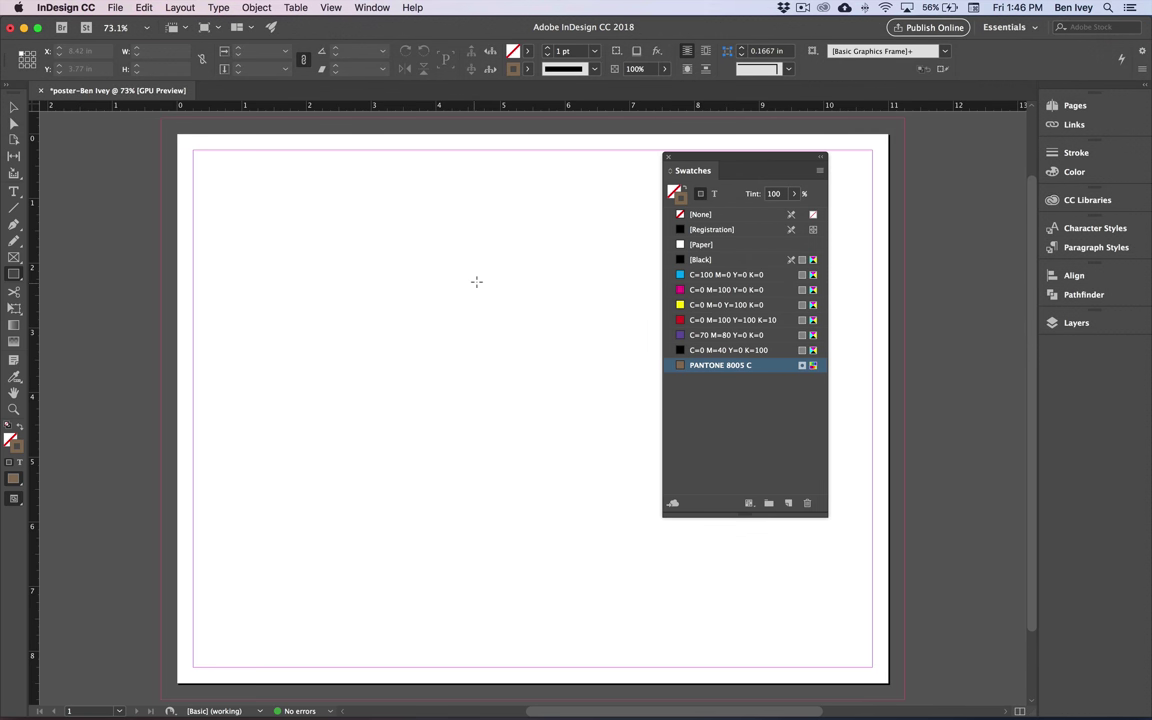
Step: Save the poster to the Concert folder, replacing the existing poster file
click(113, 7)
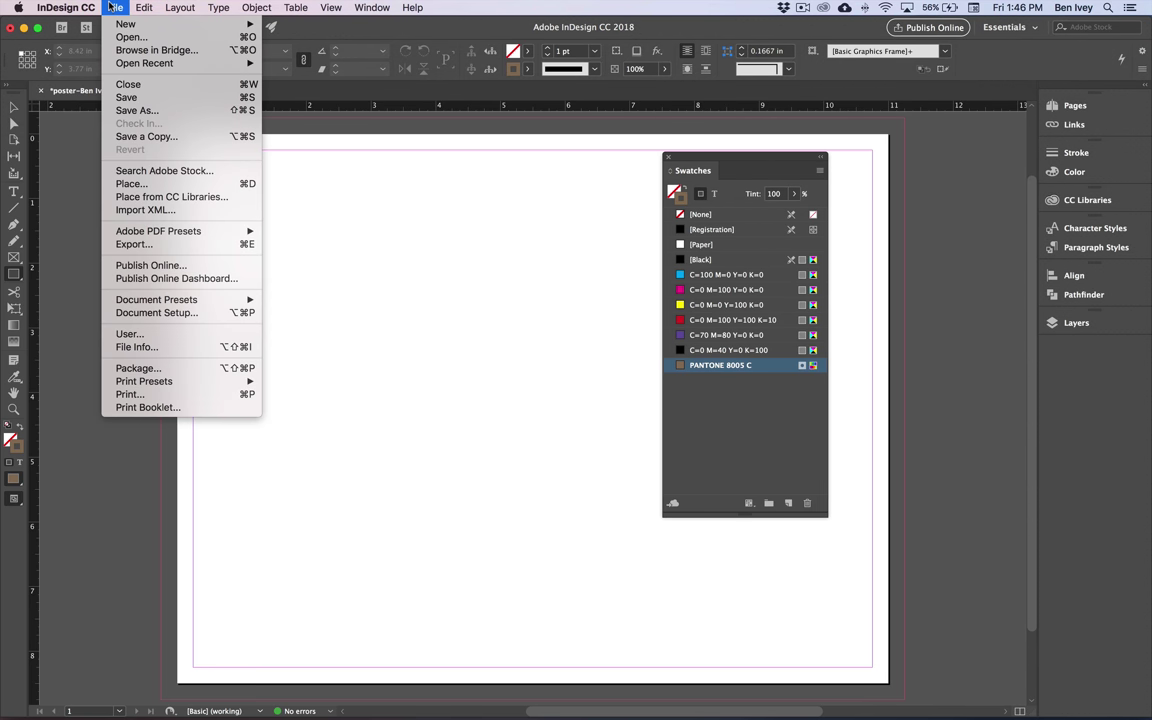
click(126, 97)
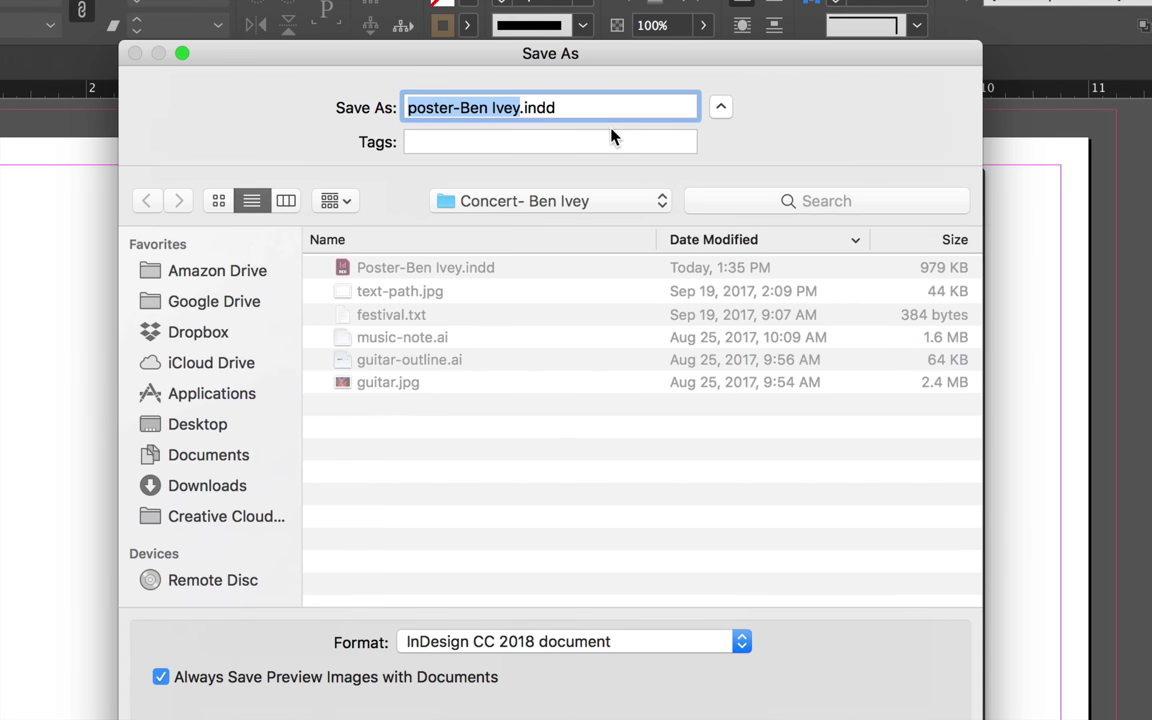
click(532, 200)
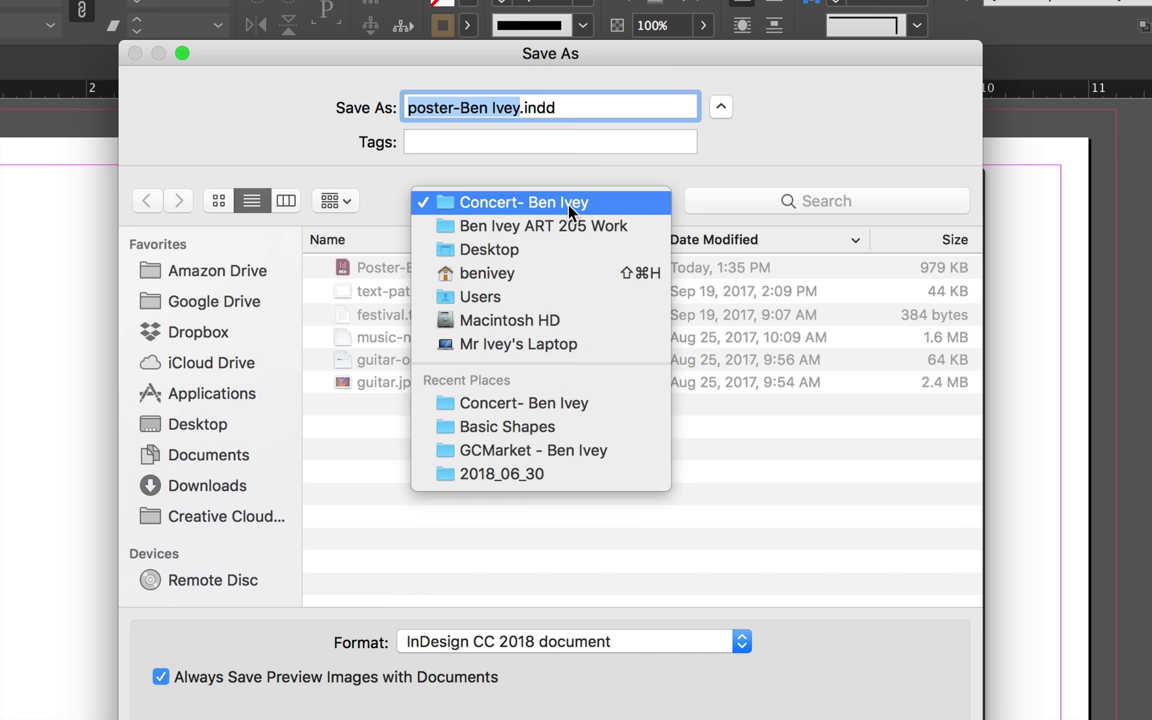
click(572, 175)
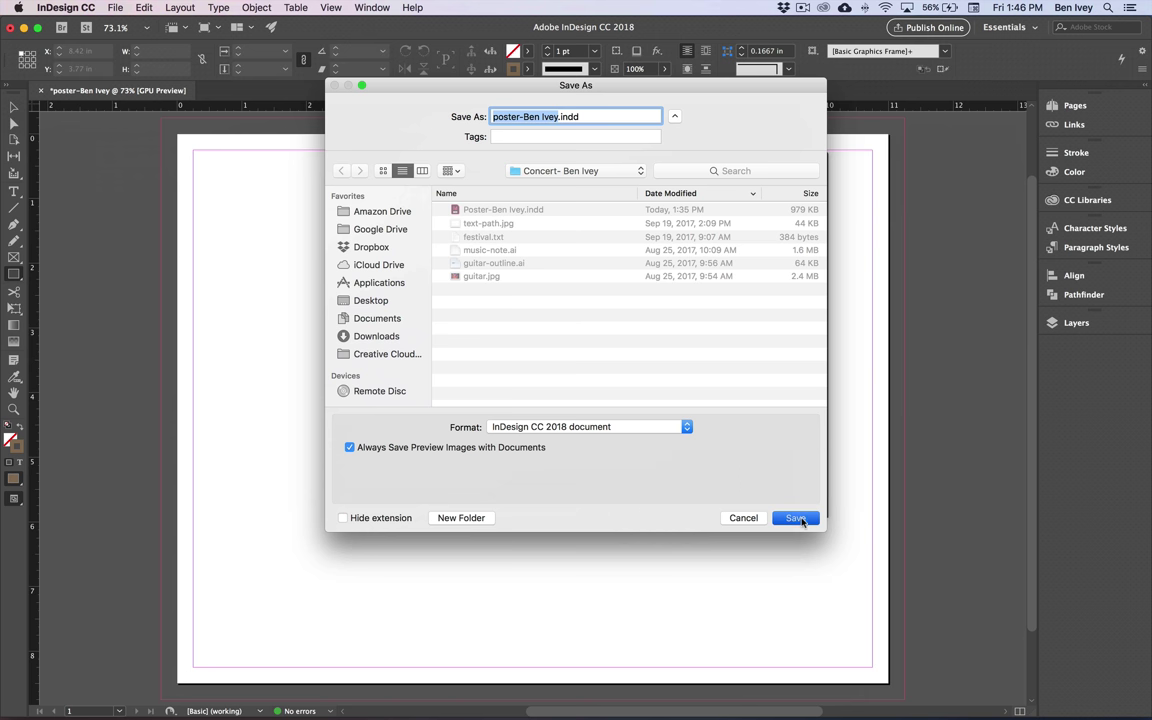
click(796, 518)
click(675, 176)
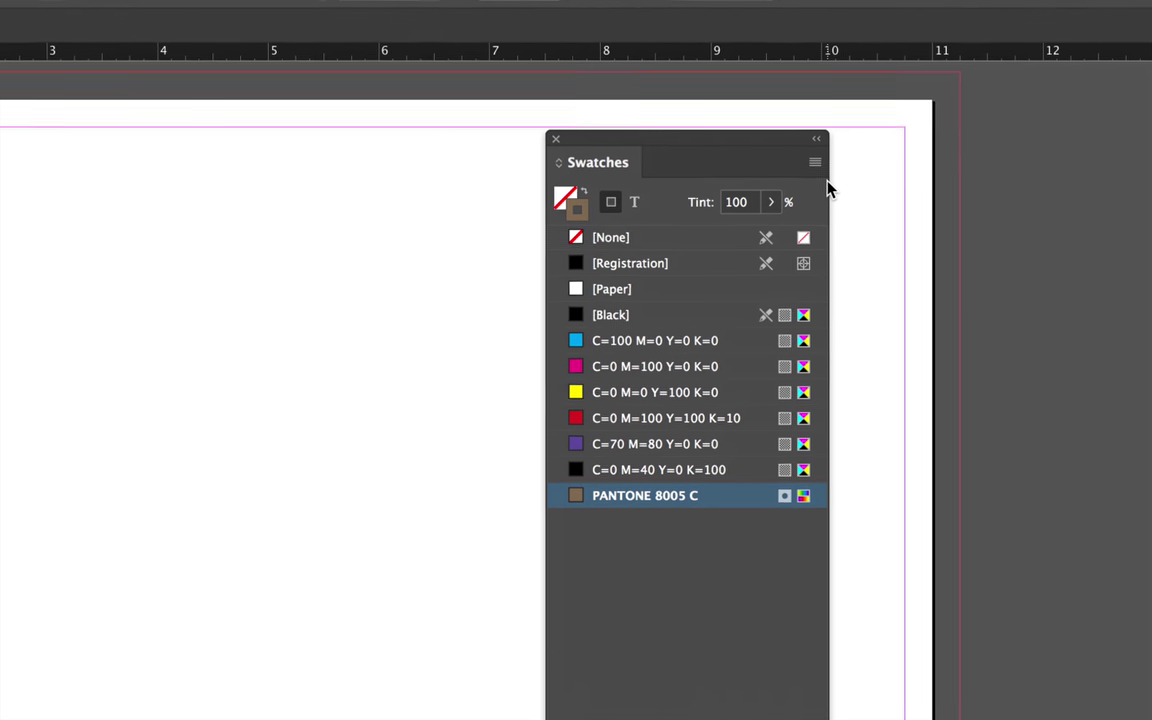
Step: Make the default fill the C=0 M=40 Y=0 K=100 swatch and set the stroke to [None]
click(563, 201)
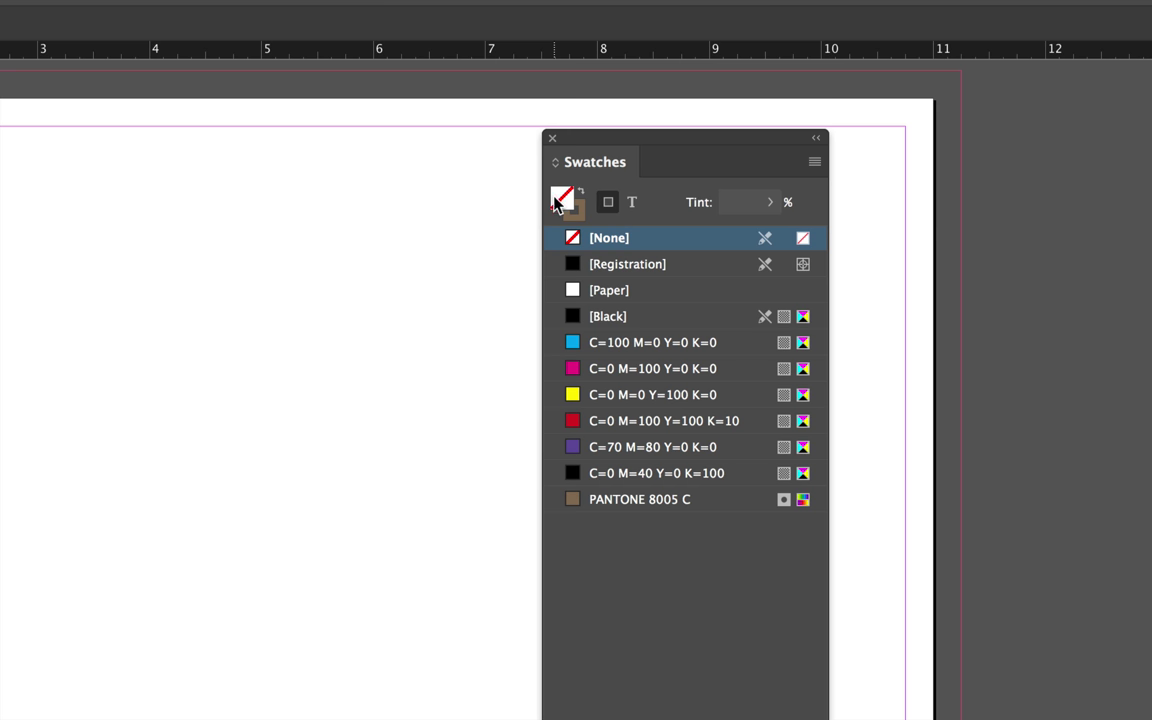
click(617, 477)
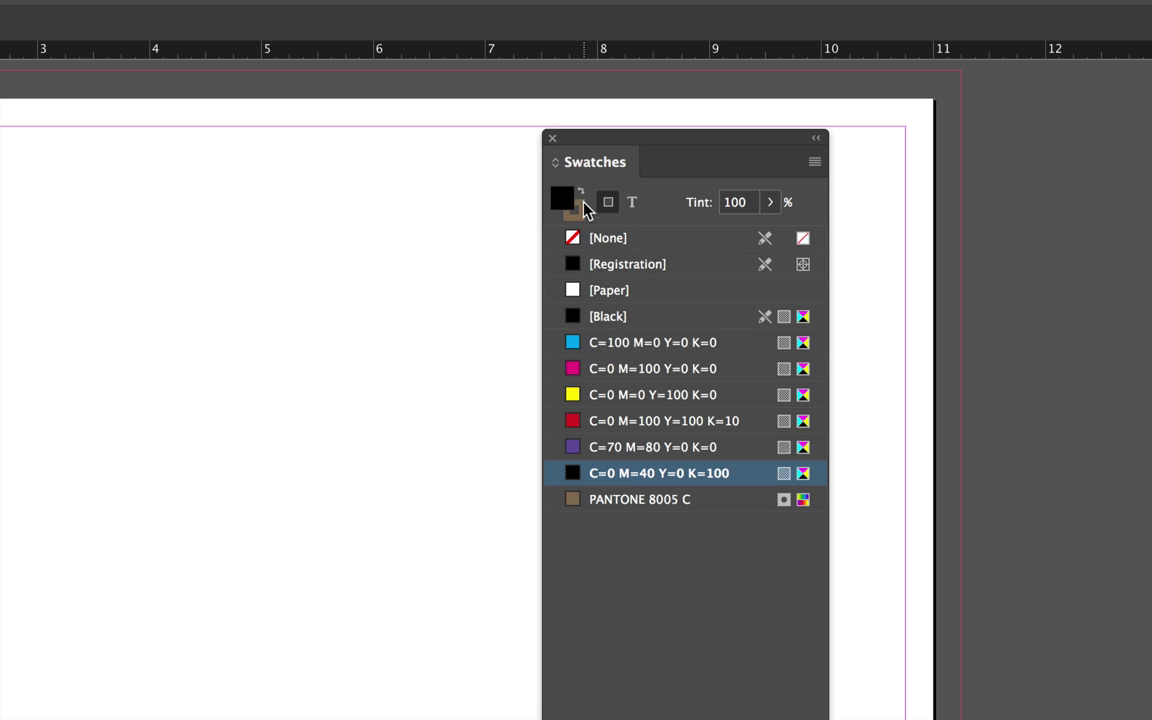
click(570, 214)
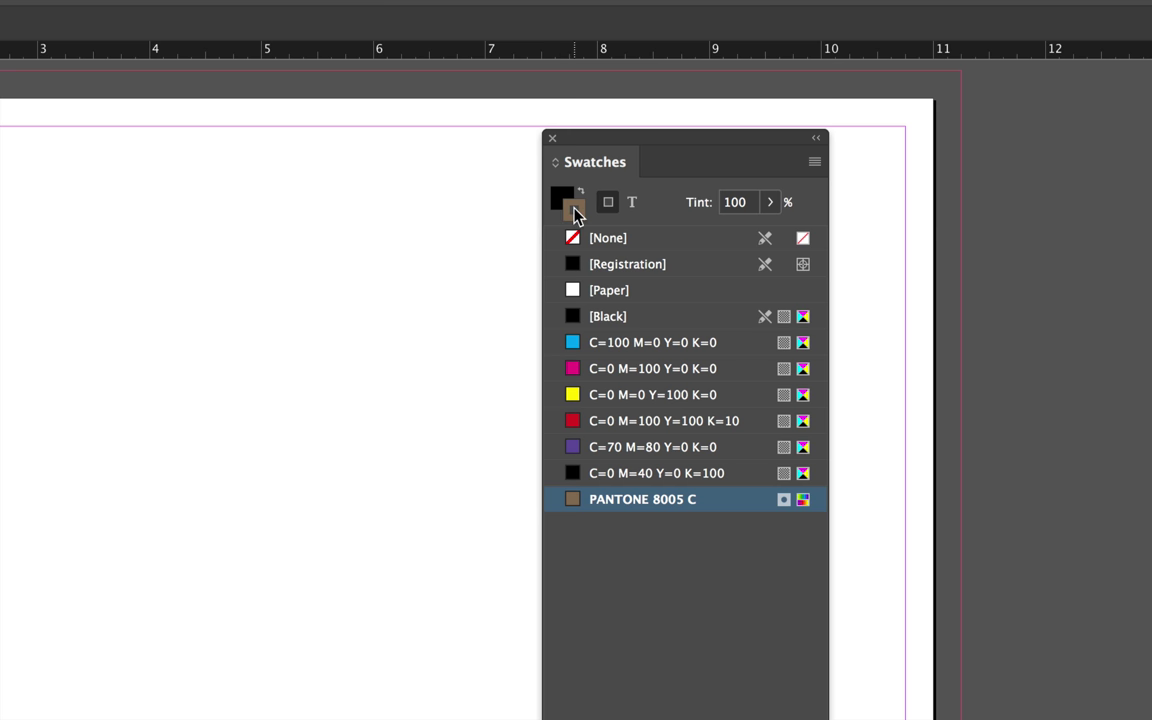
click(609, 242)
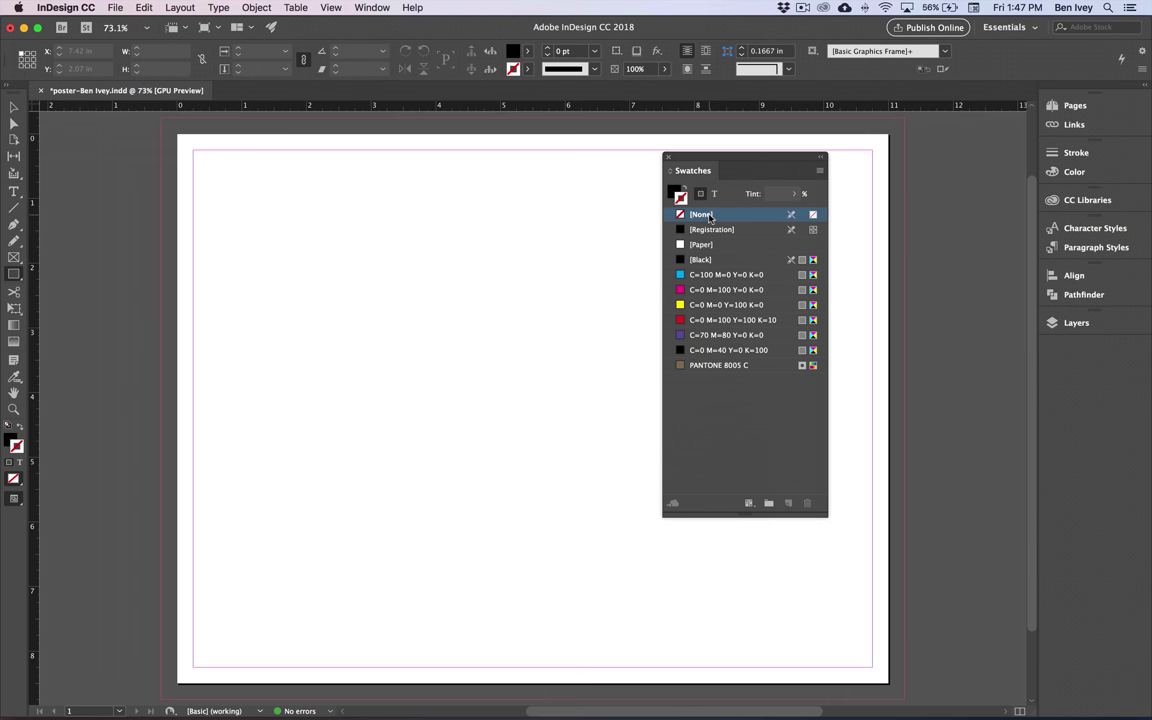
drag(681, 159, 959, 157)
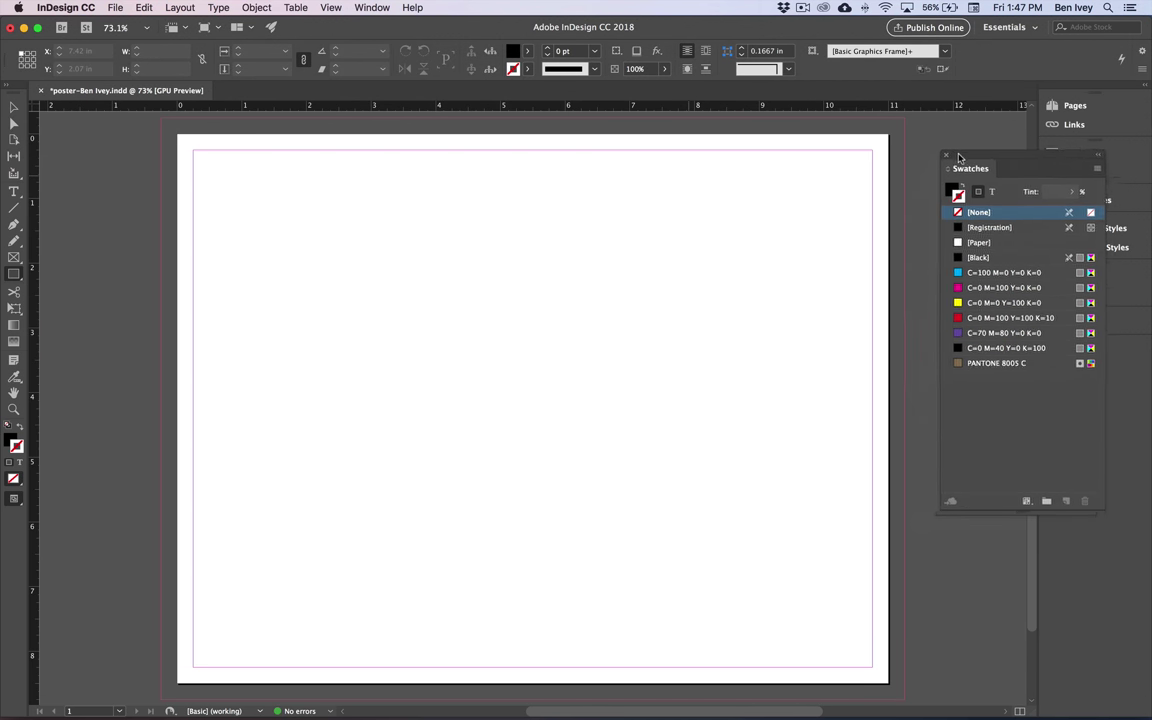
click(954, 187)
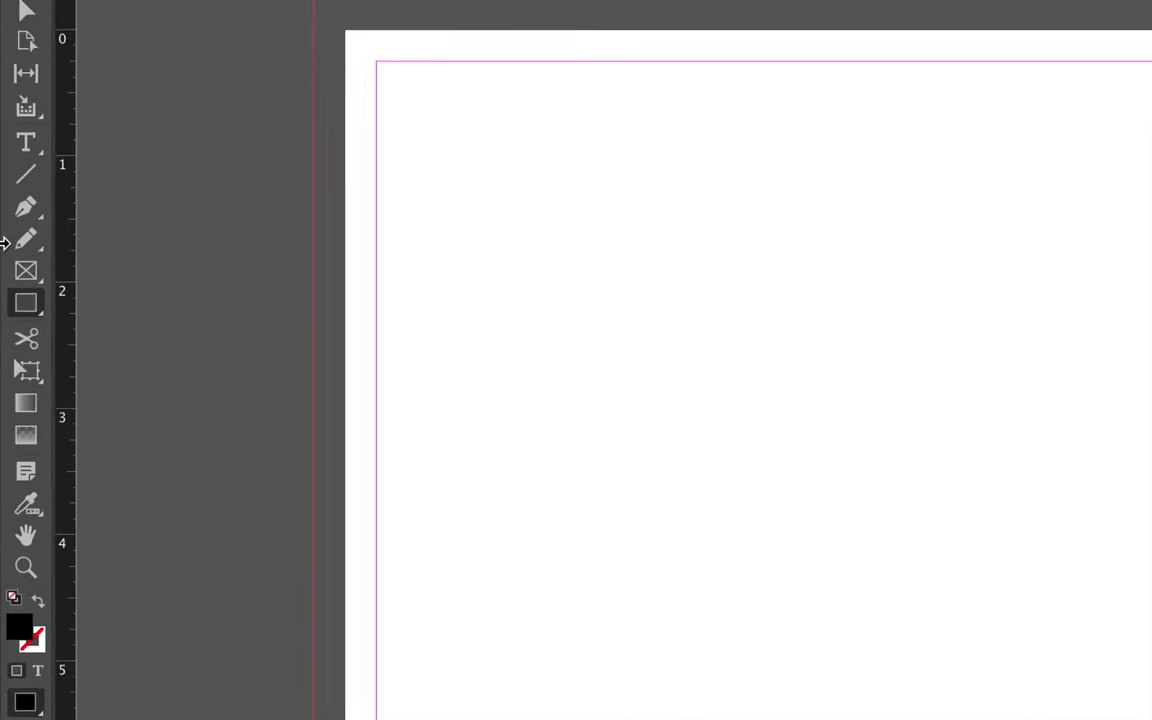
Step: Draw a rectangle with the Rectangle Tool covering the whole page out to the bleed
click(27, 306)
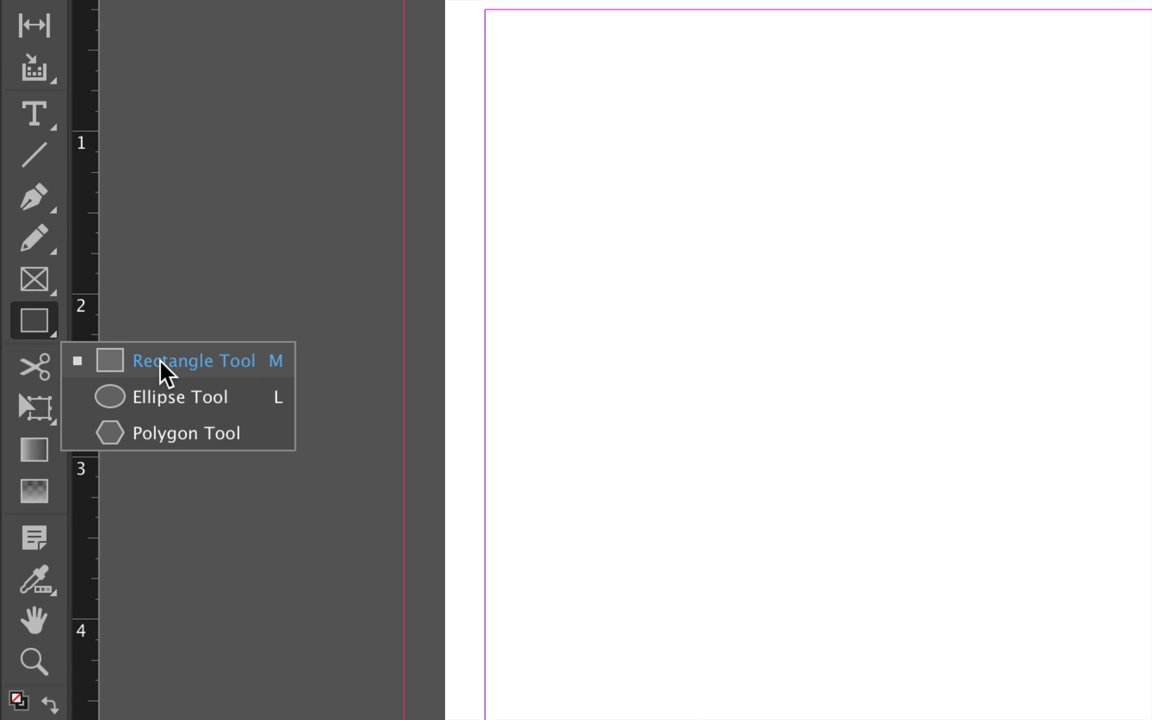
click(165, 372)
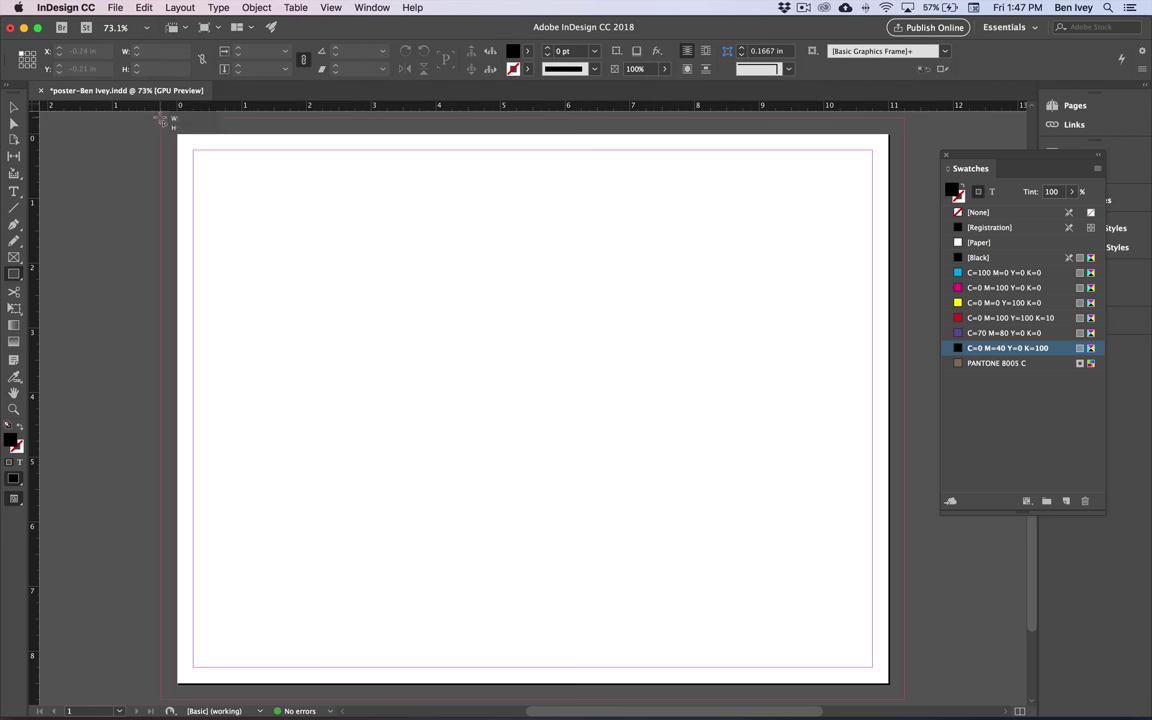
mouse_move(161, 120)
mouse_down()
mouse_move(572, 514)
mouse_move(904, 700)
mouse_up()
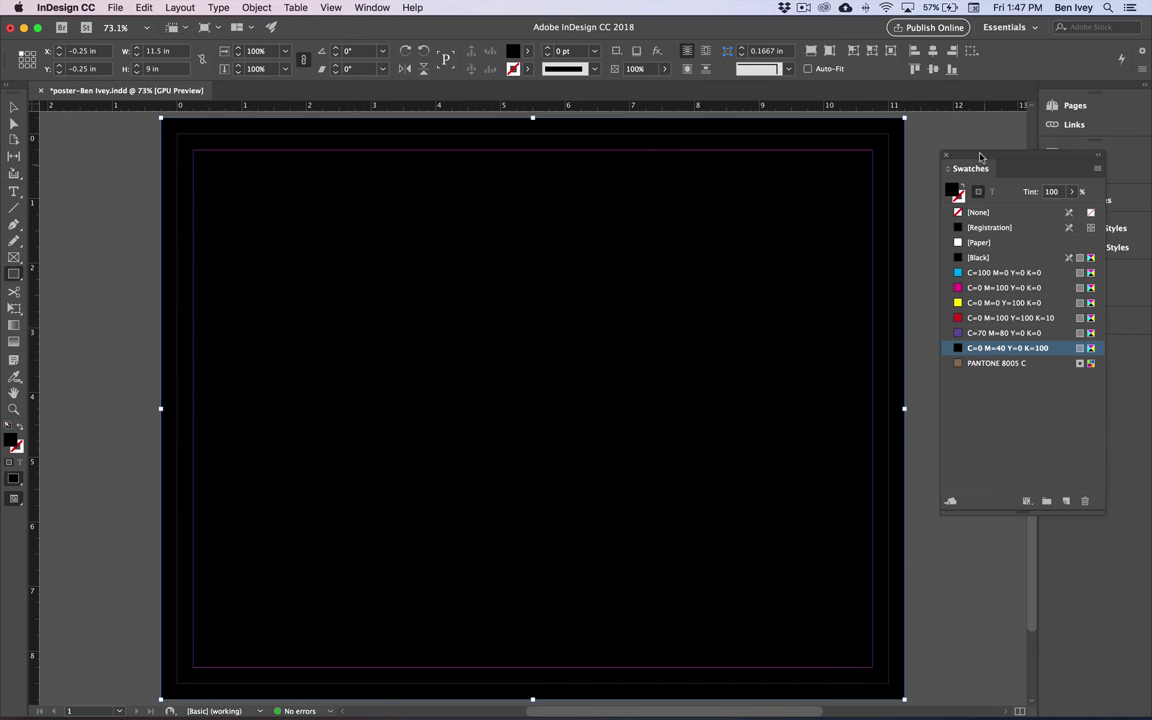
Step: Lock the black background rectangle under Layer 1 in the Layers panel
drag(996, 158, 903, 162)
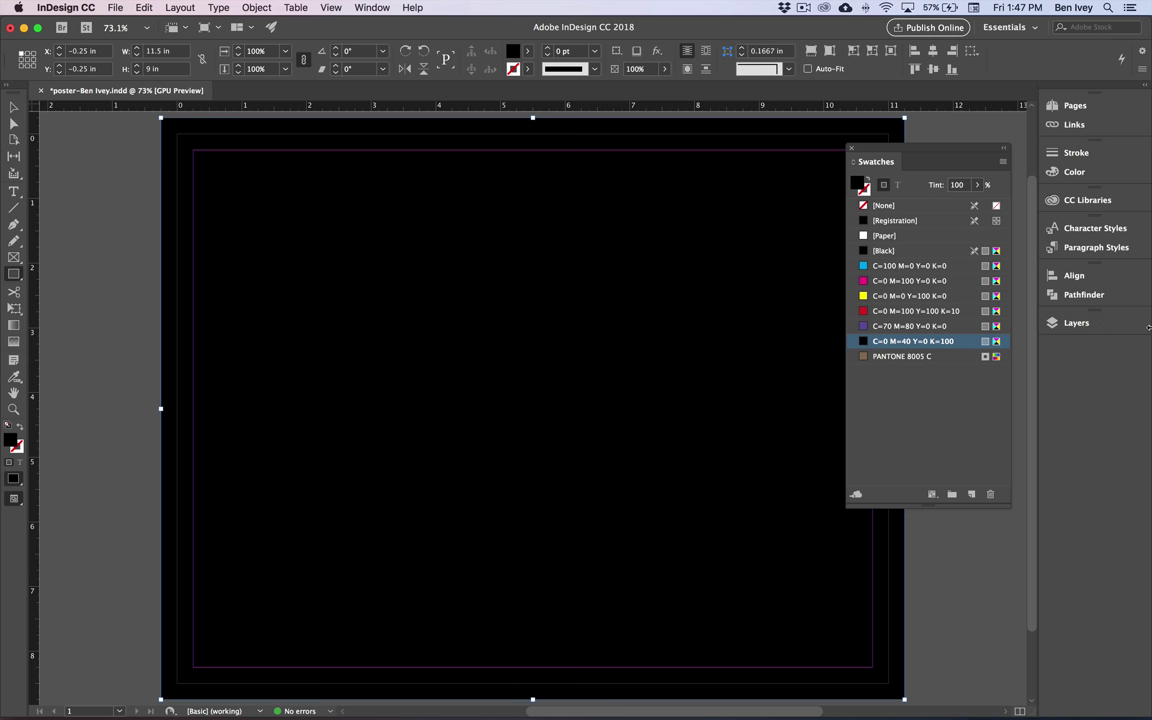
click(1110, 323)
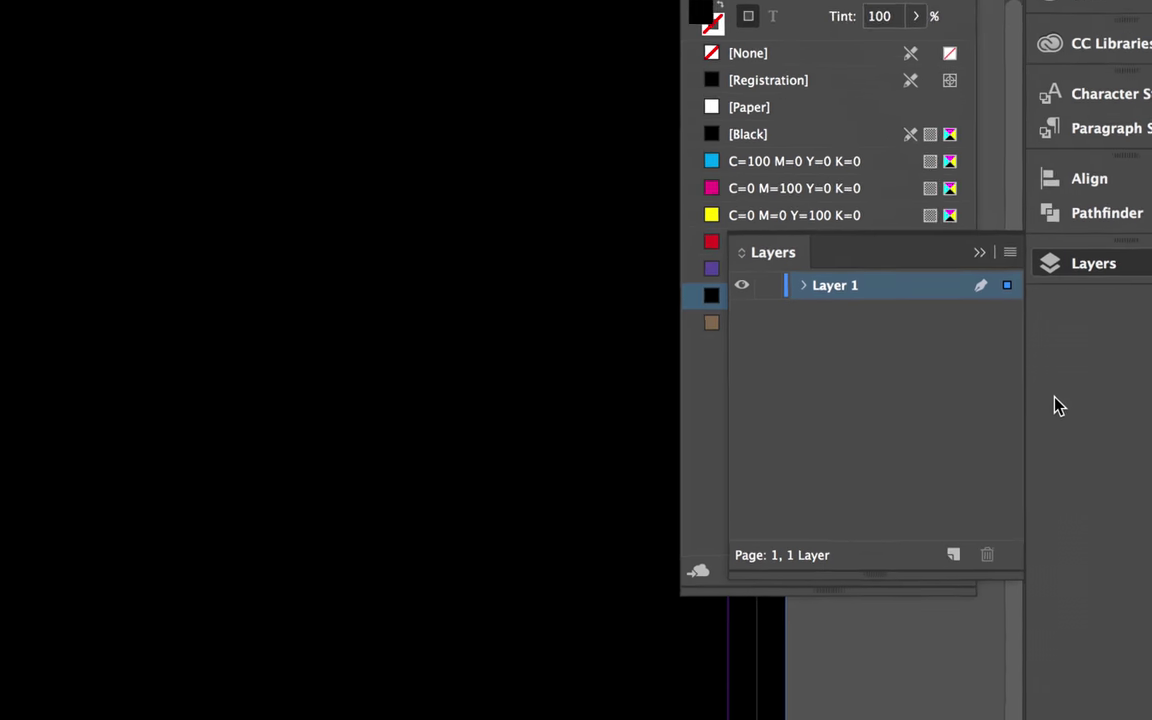
click(810, 288)
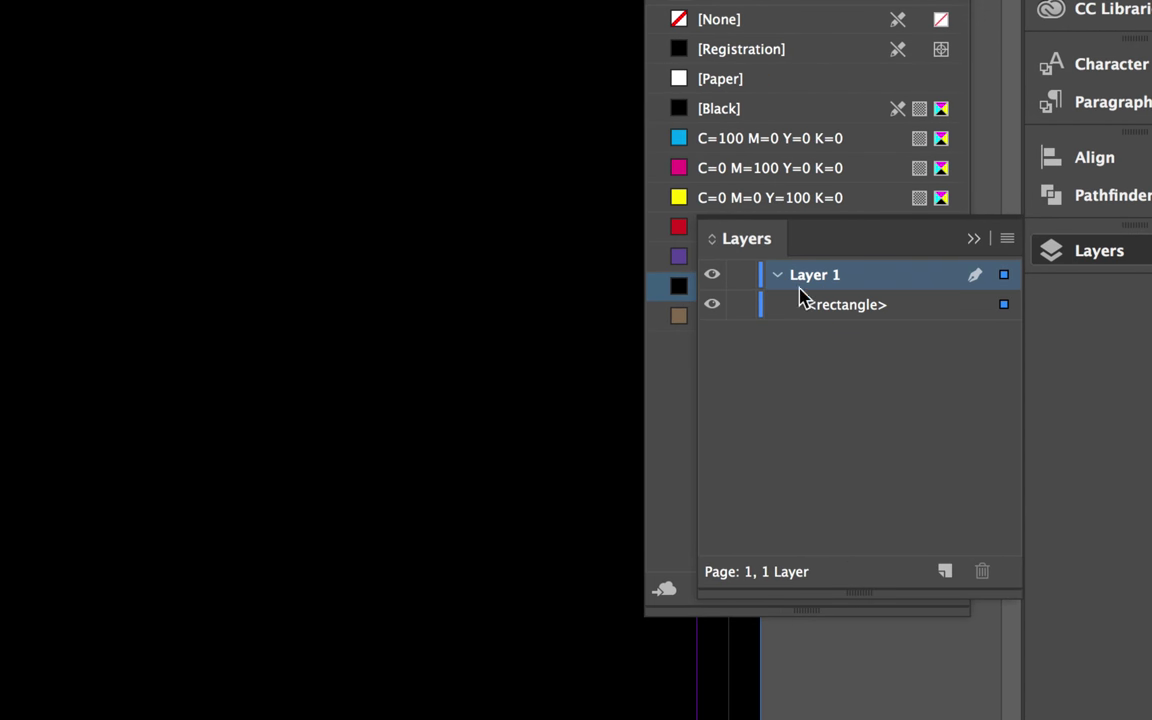
click(738, 305)
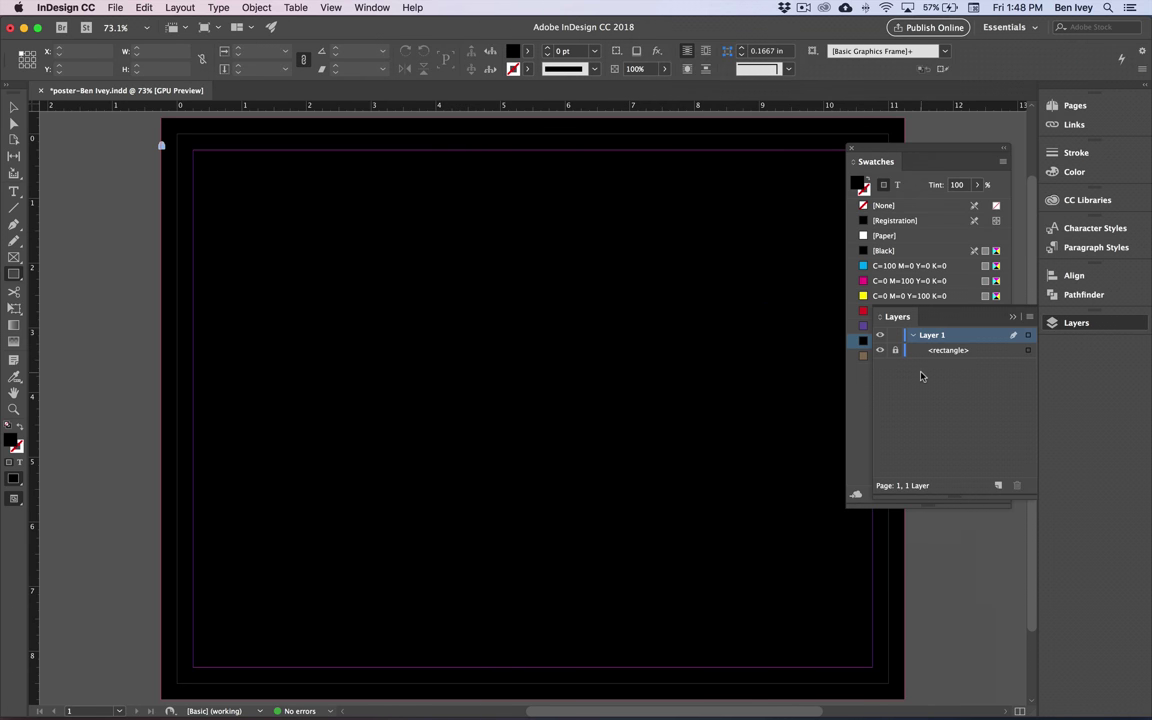
Step: Set the stroke to purple C=70 M=80 Y=0 K=0 and draw a 7.72 × 3.72 in rectangle
click(927, 163)
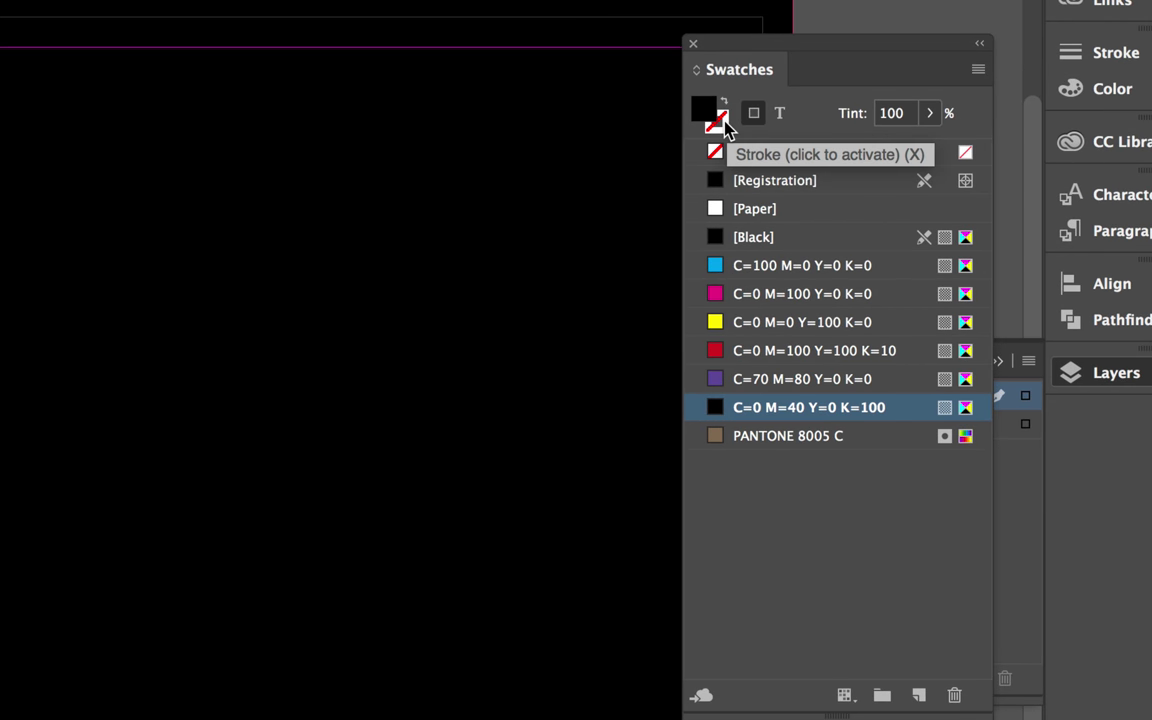
click(724, 124)
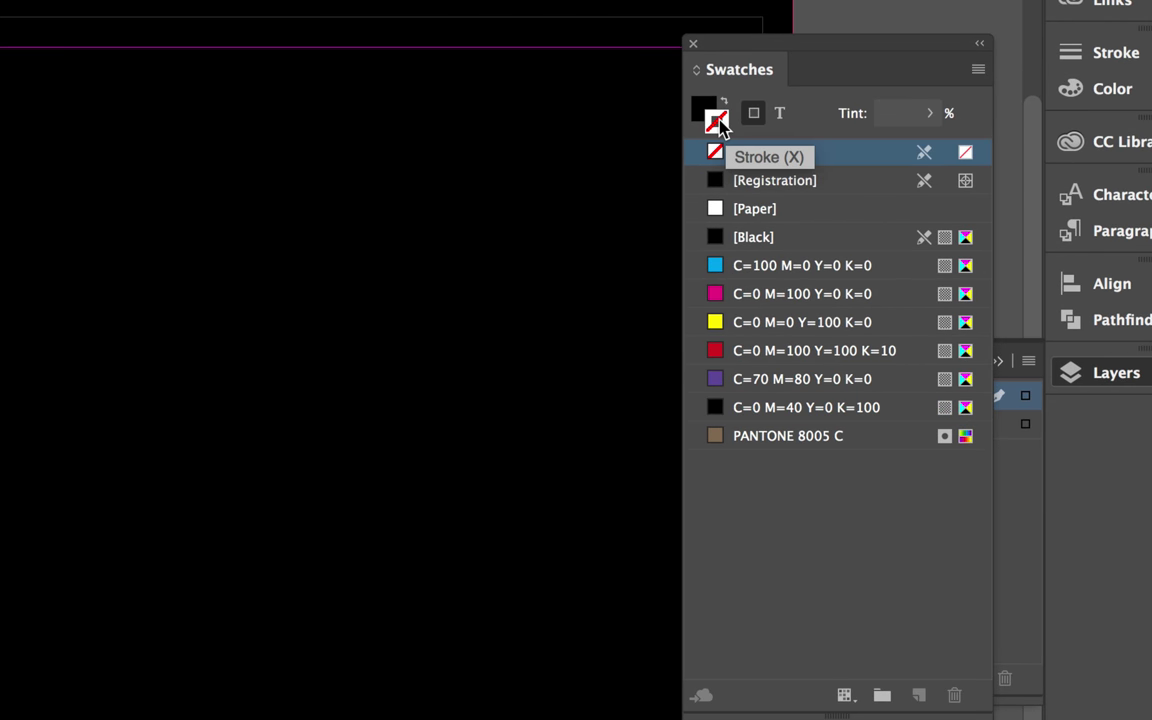
click(752, 388)
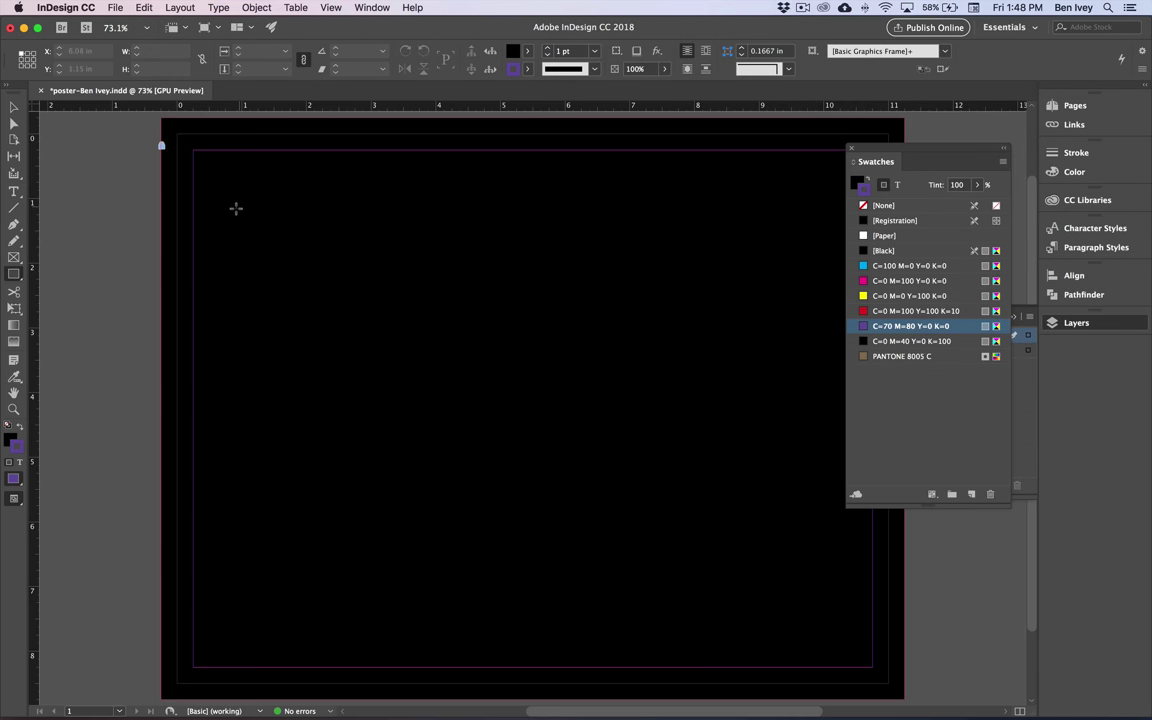
mouse_move(236, 209)
mouse_down()
mouse_move(419, 350)
mouse_move(736, 452)
mouse_up()
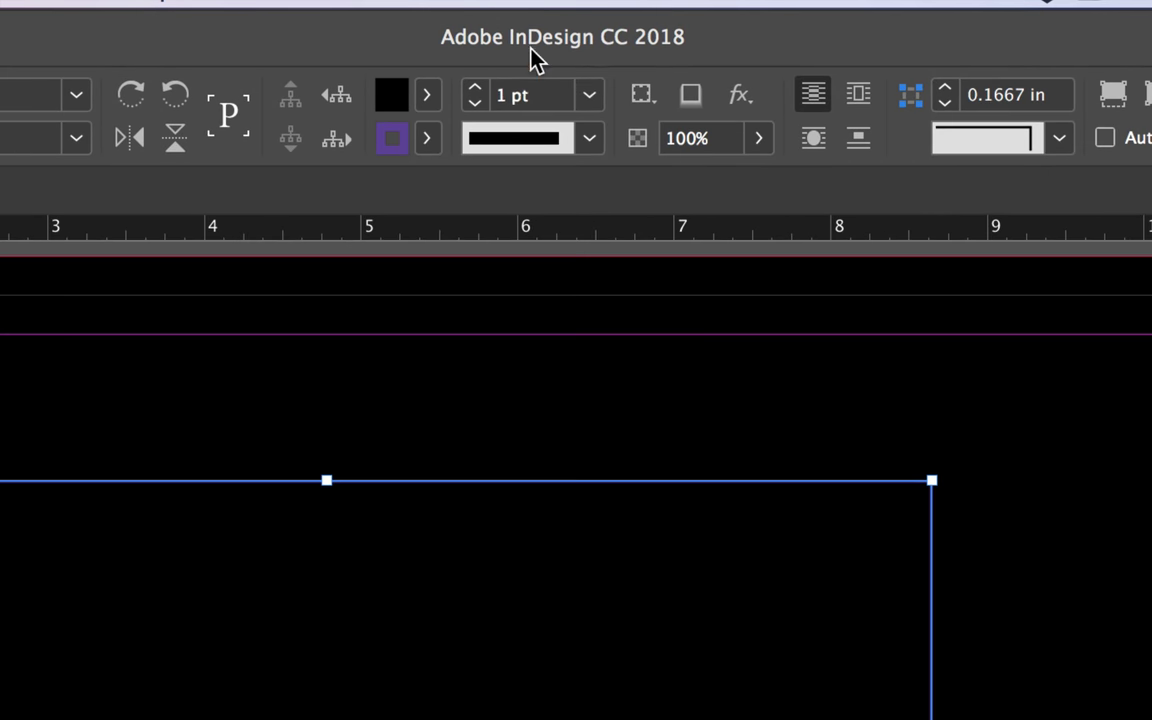
Step: Raise the rectangle's stroke weight to 6 pt
click(475, 88)
click(475, 88)
click(475, 88)
click(475, 88)
click(476, 88)
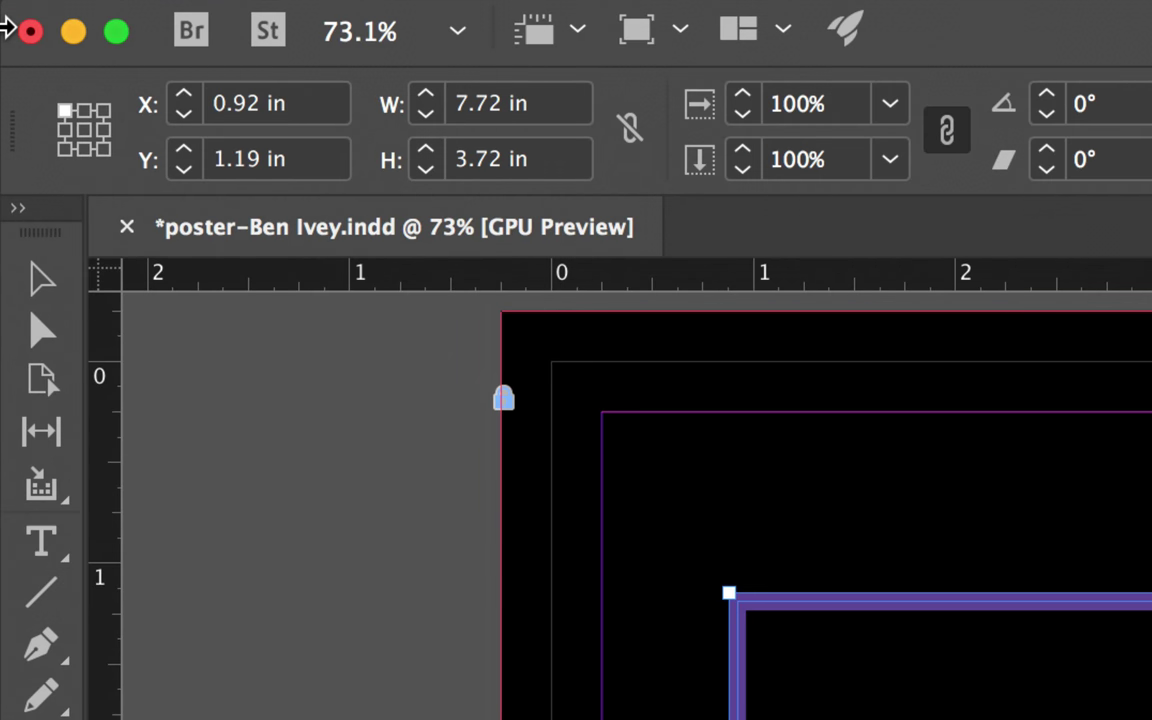
Step: Position the rectangle at X -0.25 in, Y 1 in and size it 11.5 × 6.5 in
click(224, 103)
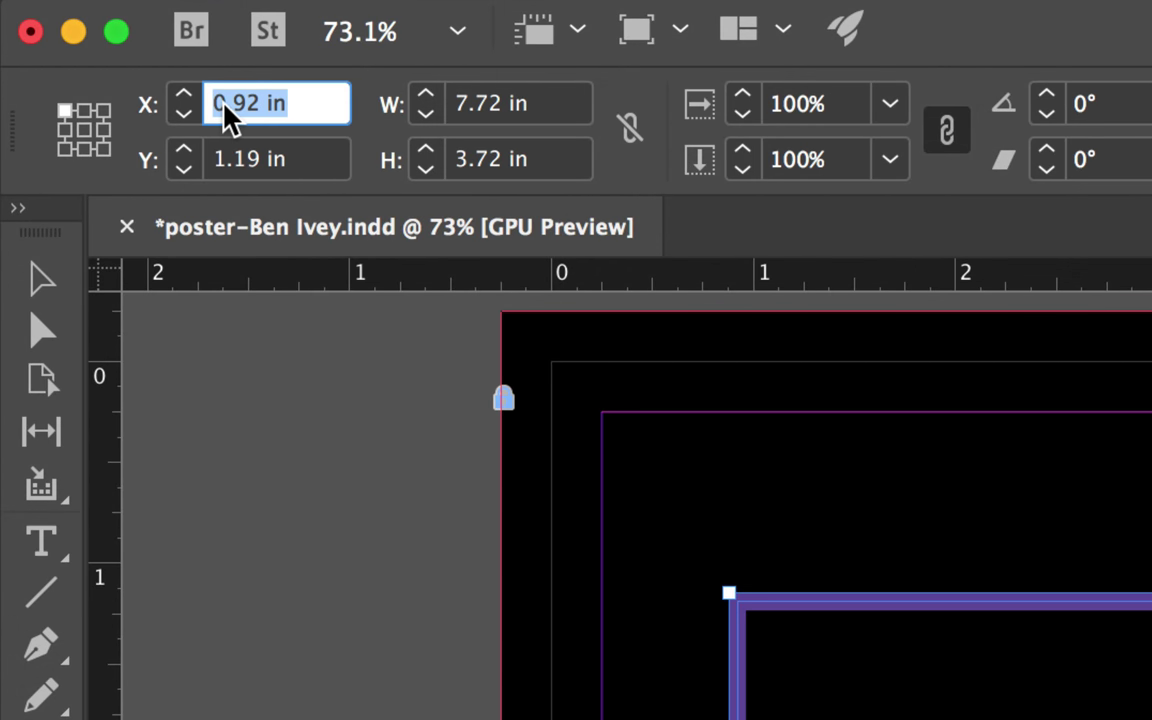
text(-.25)
key(Tab)
text(1)
key(Tab)
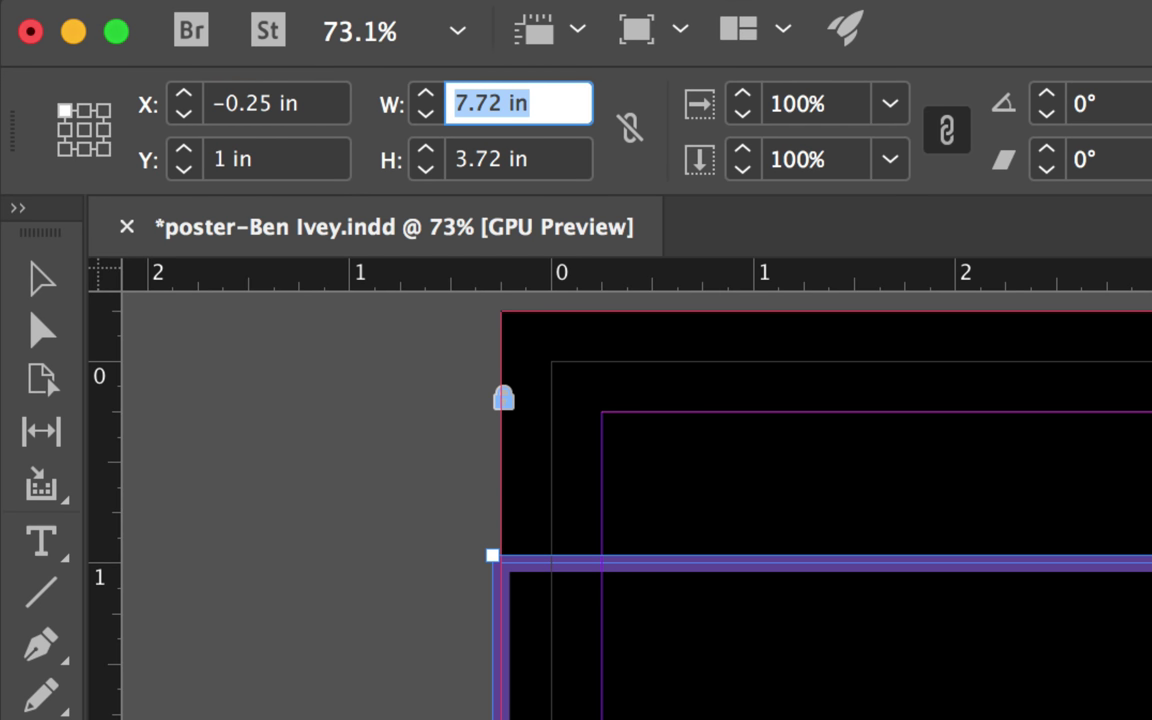
text(11.5)
key(Tab)
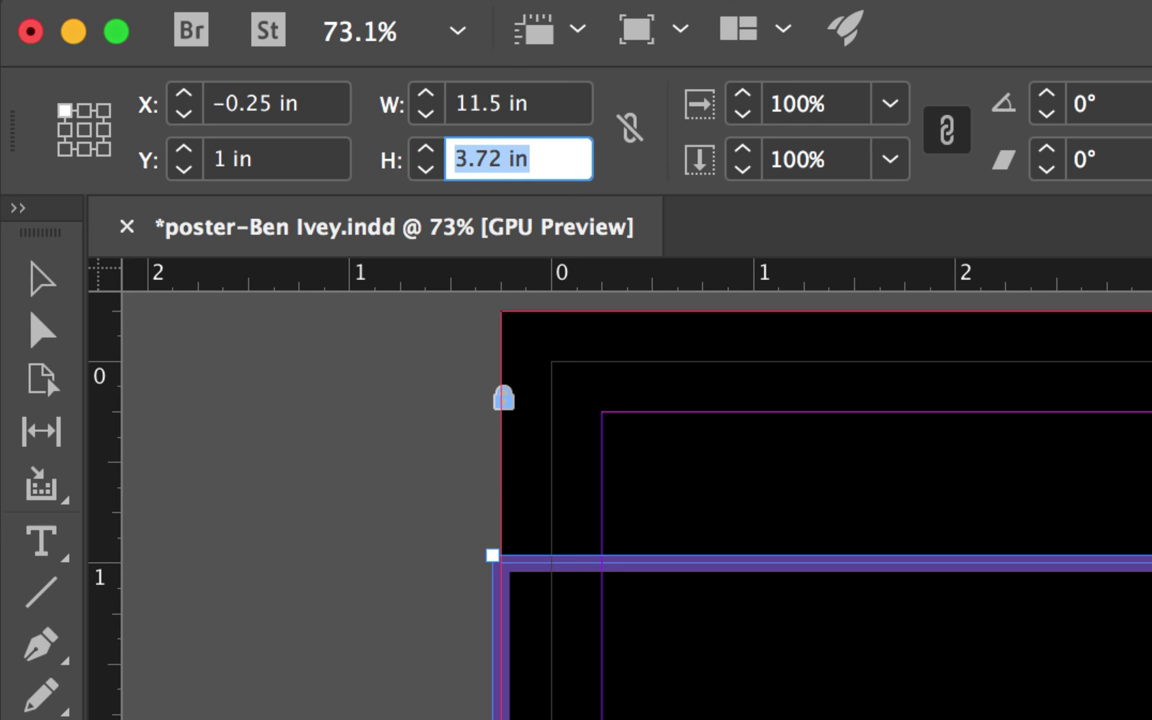
text(6.5)
key(Tab)
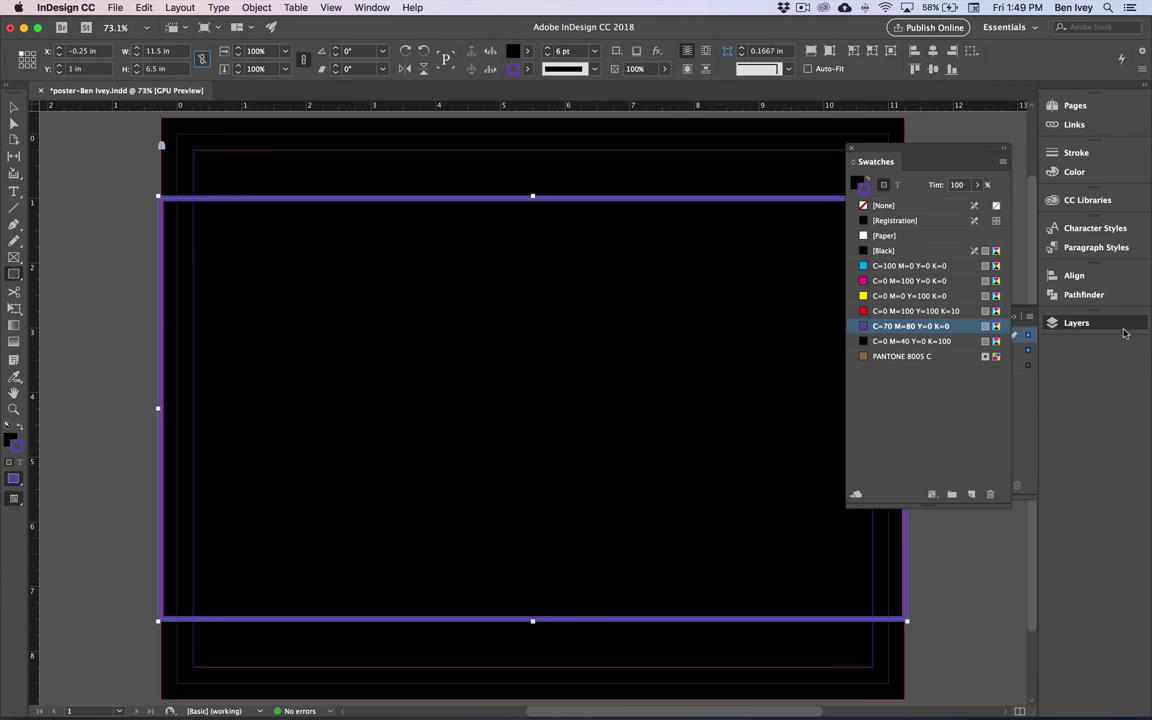
Step: Hide the locked black background layer, save the poster, and open the Swatches panel with F5
click(1121, 327)
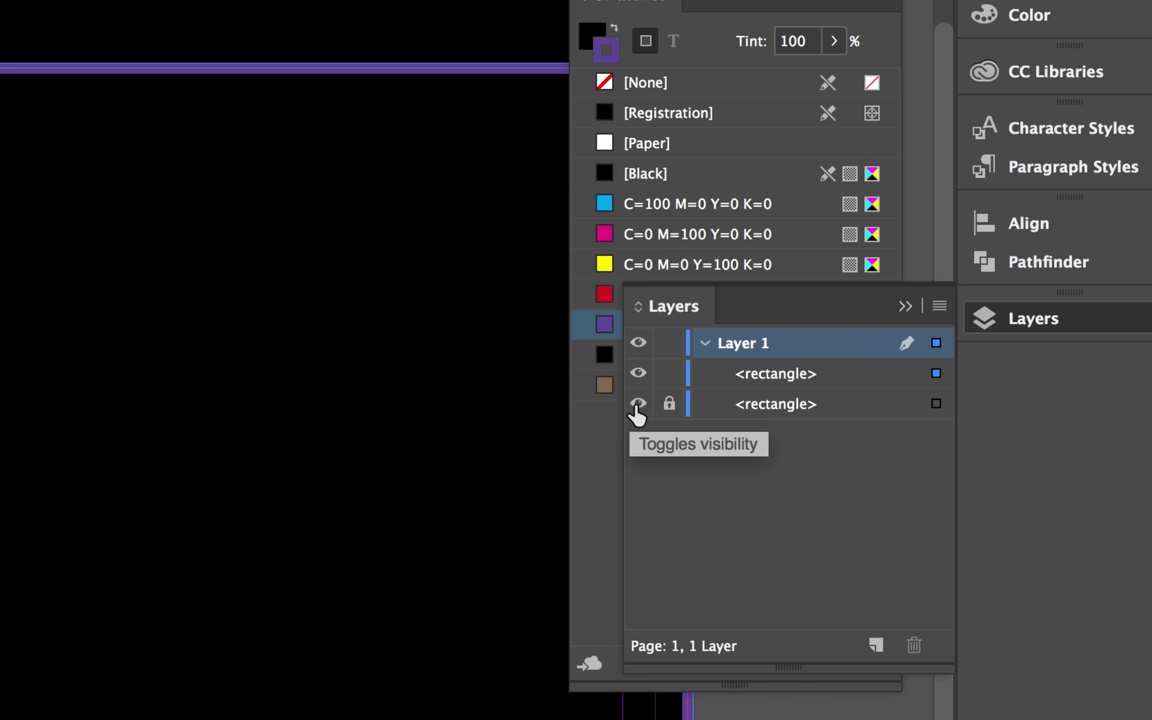
click(637, 404)
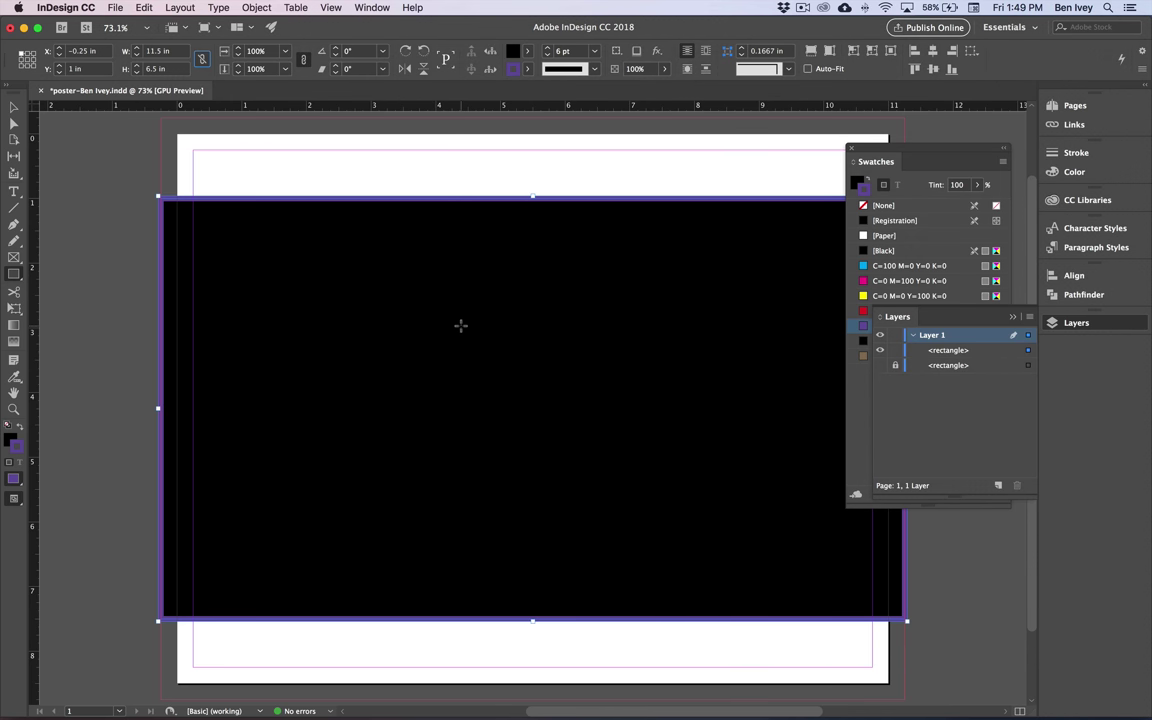
click(117, 7)
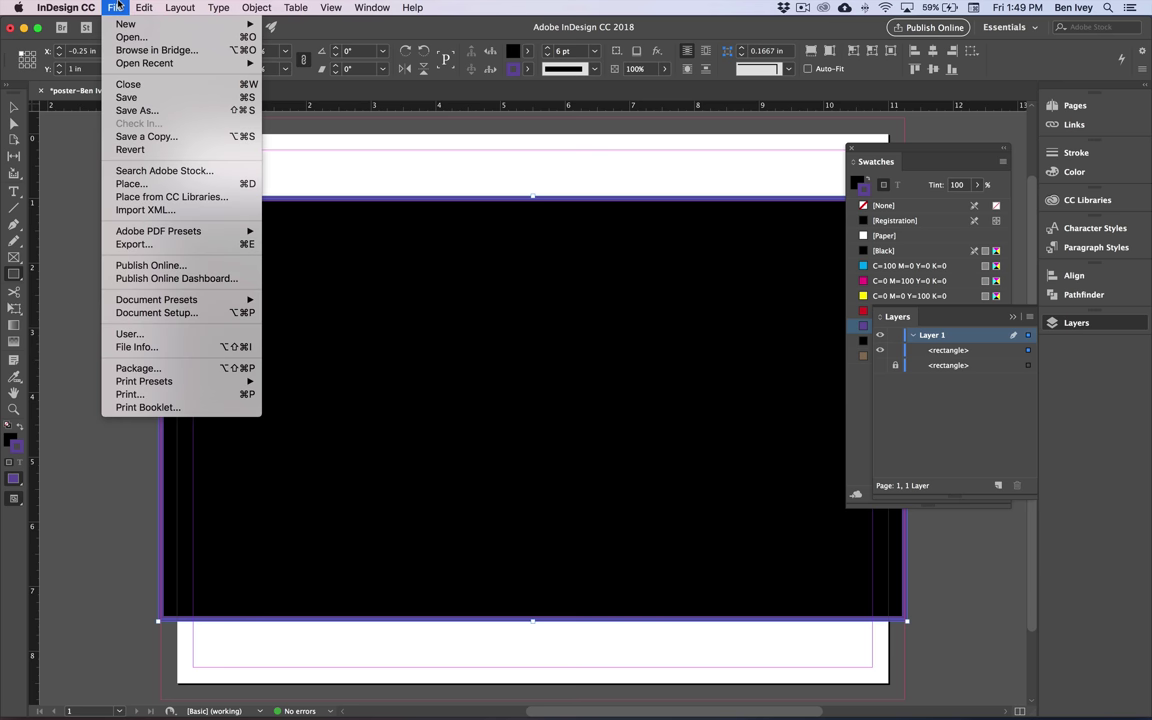
click(150, 97)
key(F5)
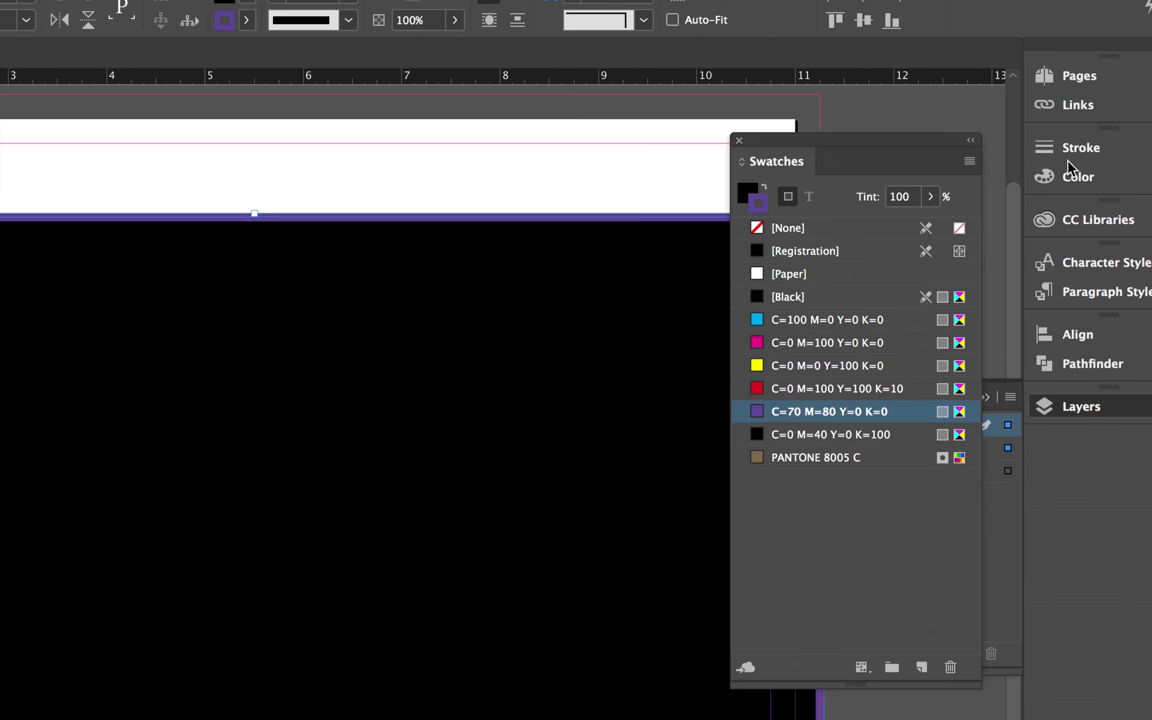
Step: Start a new gradient swatch with its first stop set to the purple C=70 M=80 Y=0 K=0 swatch
drag(976, 160, 918, 143)
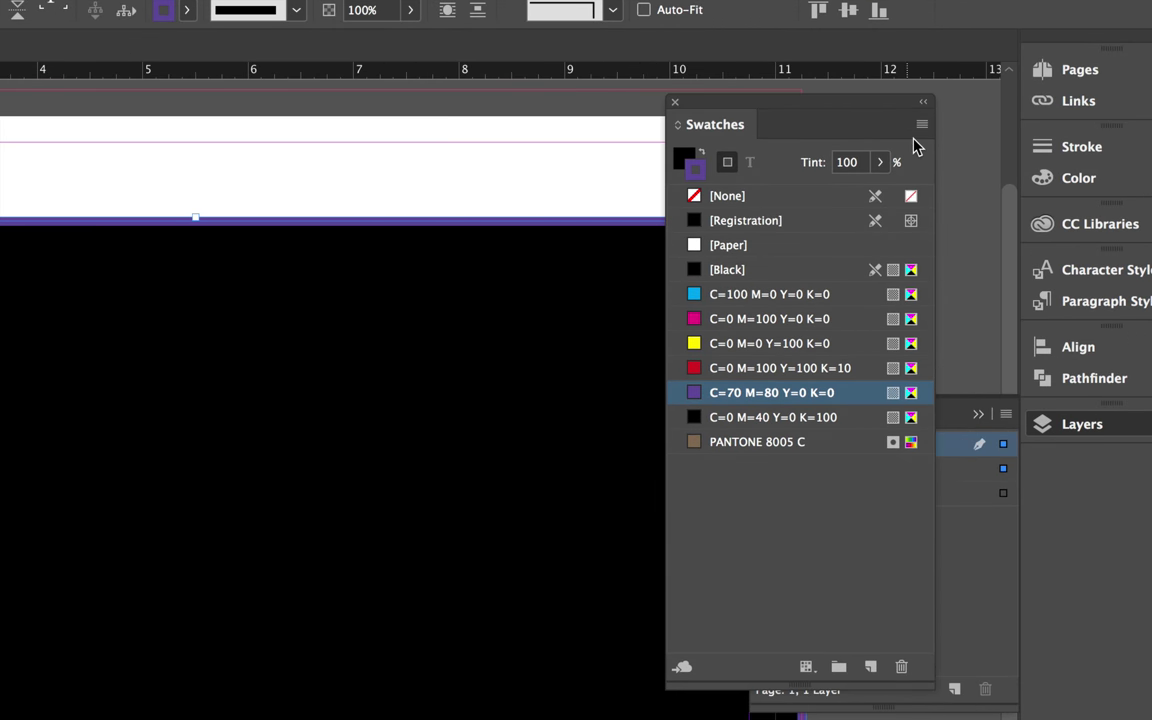
click(921, 128)
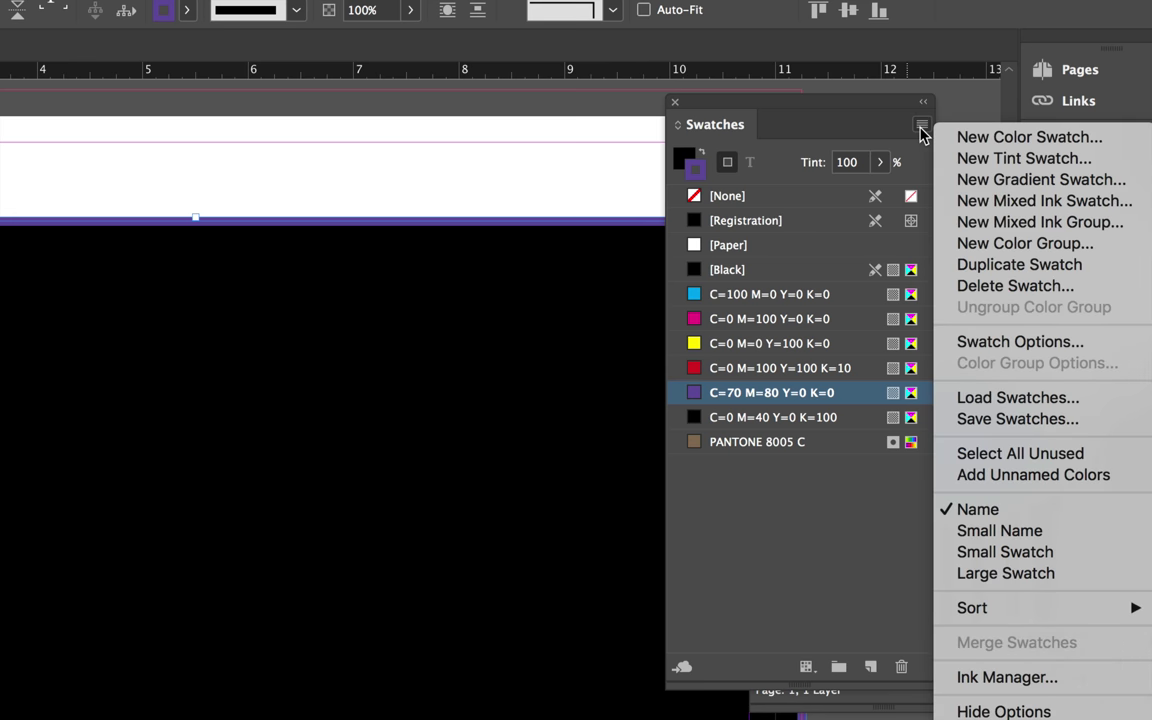
click(1000, 178)
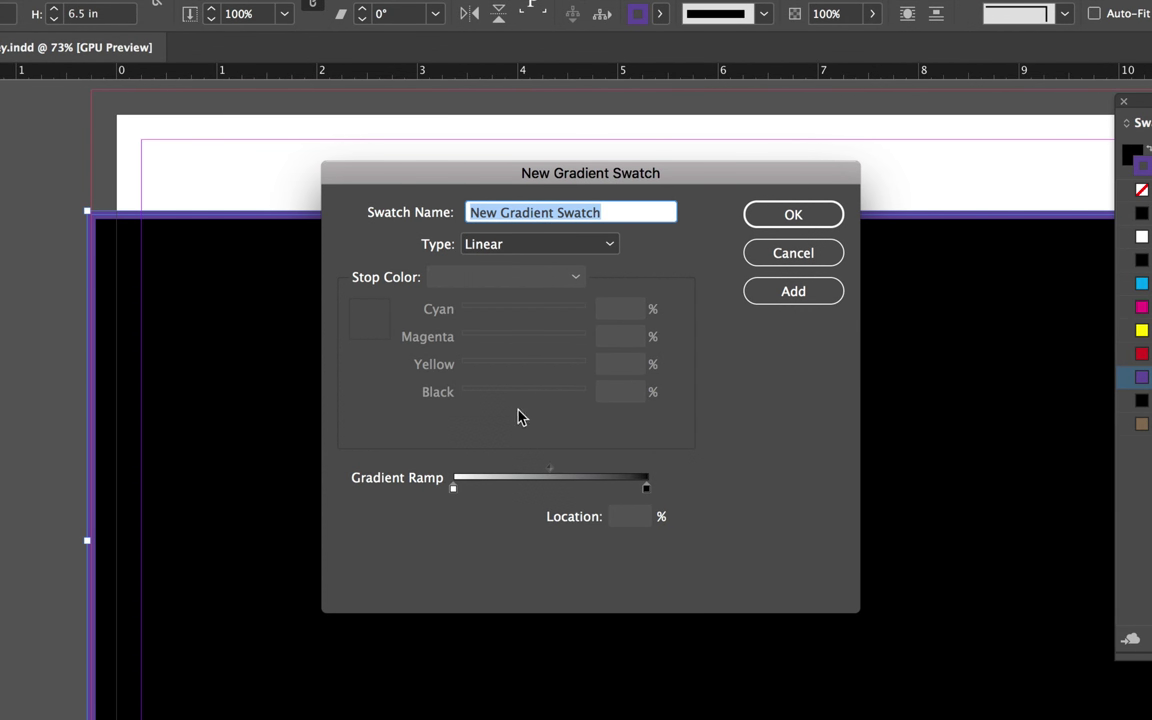
click(454, 489)
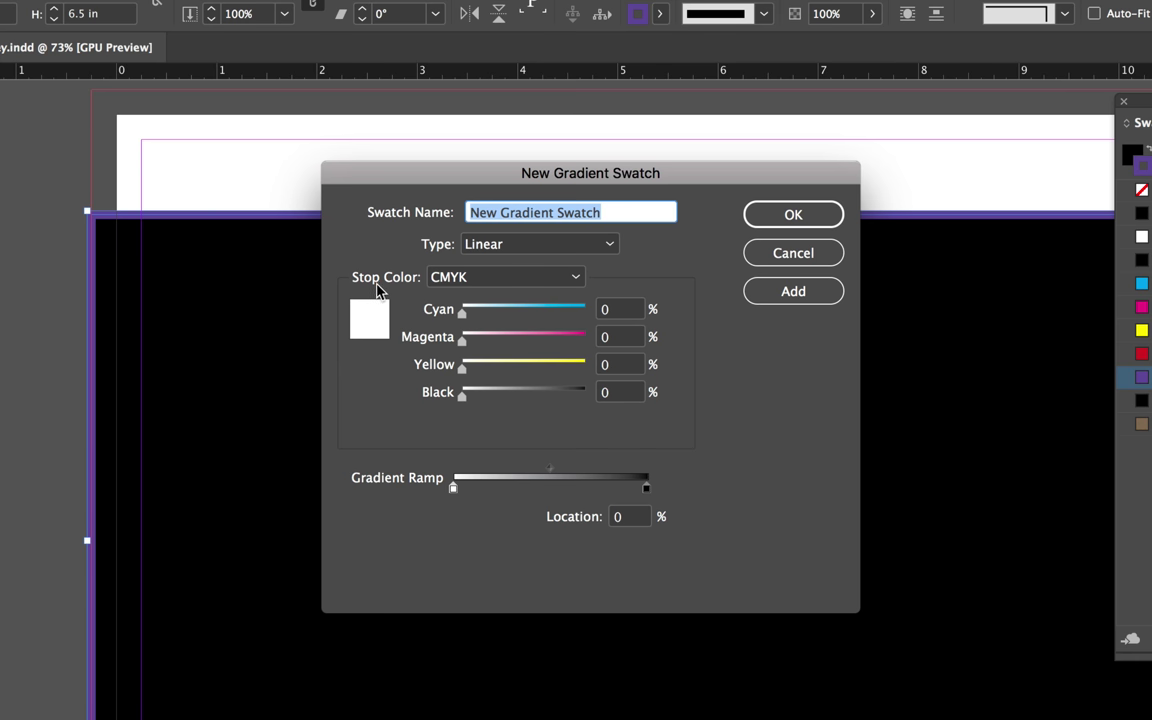
click(430, 278)
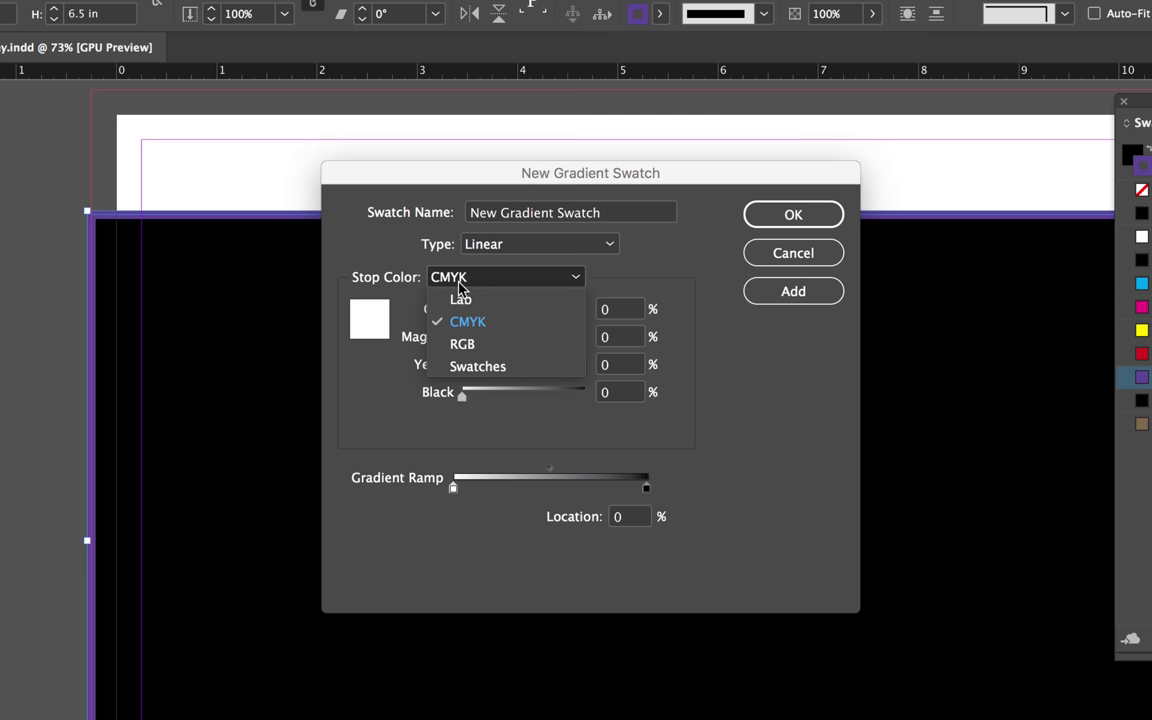
click(478, 367)
scroll(489, 370, down, 4)
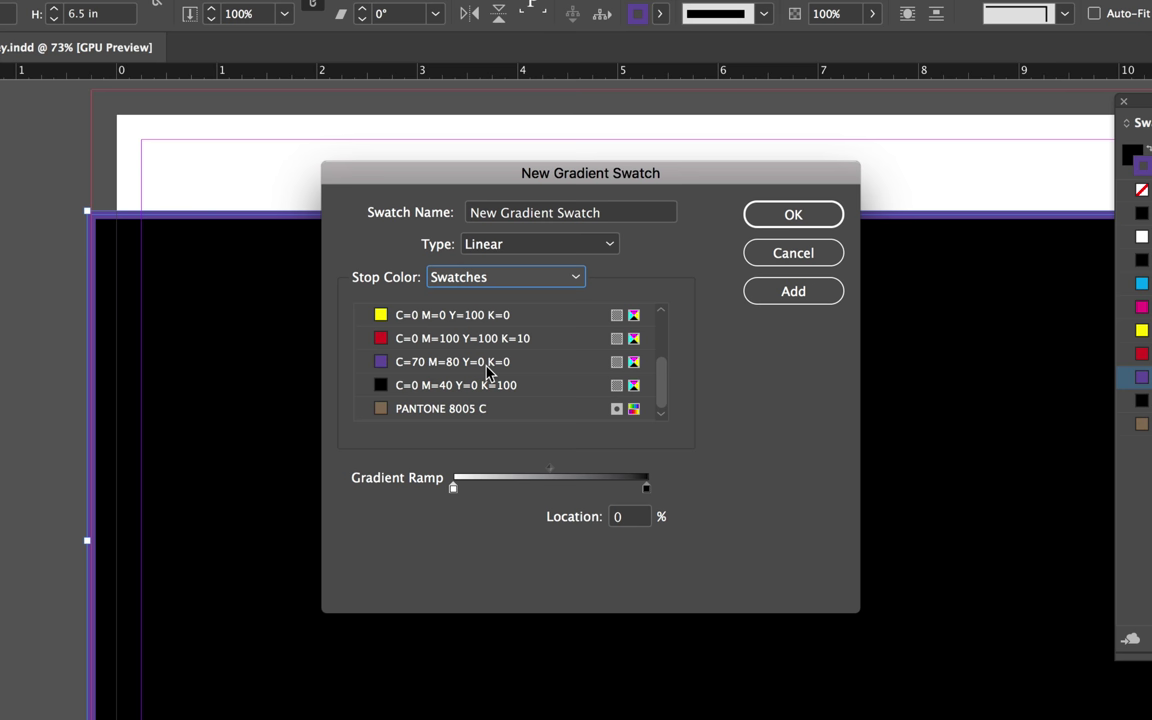
click(405, 366)
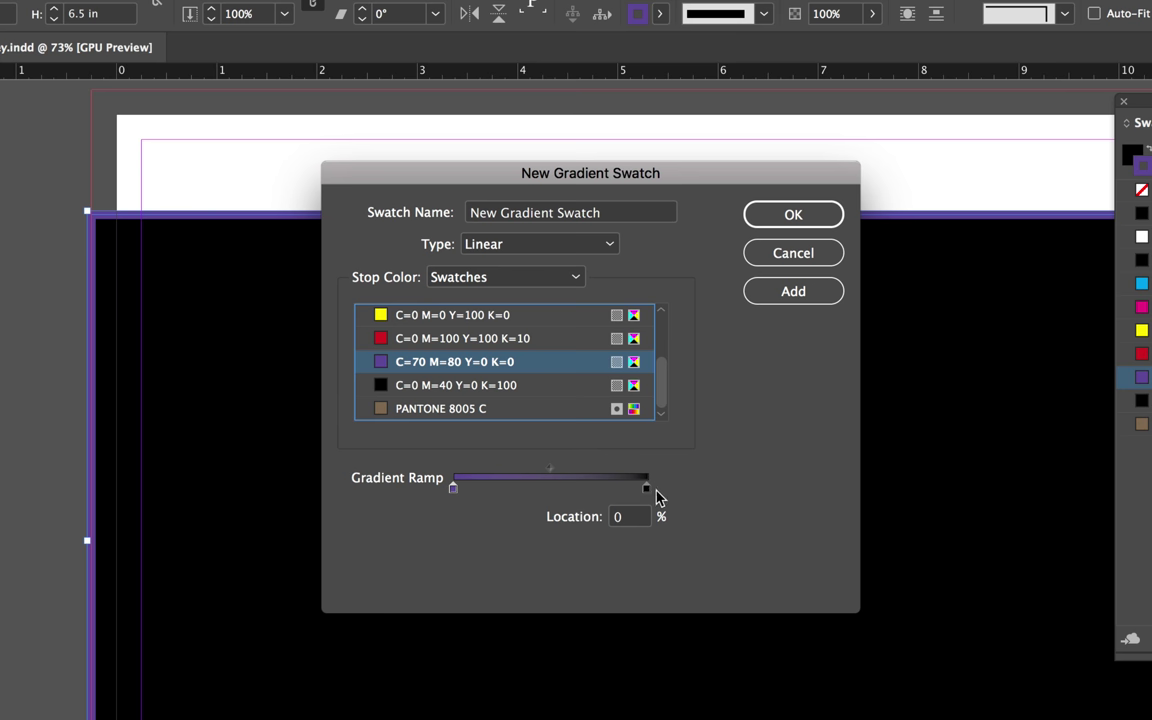
Step: Set the end stop to red C=0 M=100 Y=100 K=10 and name the swatch 'Blue to Red'
click(647, 490)
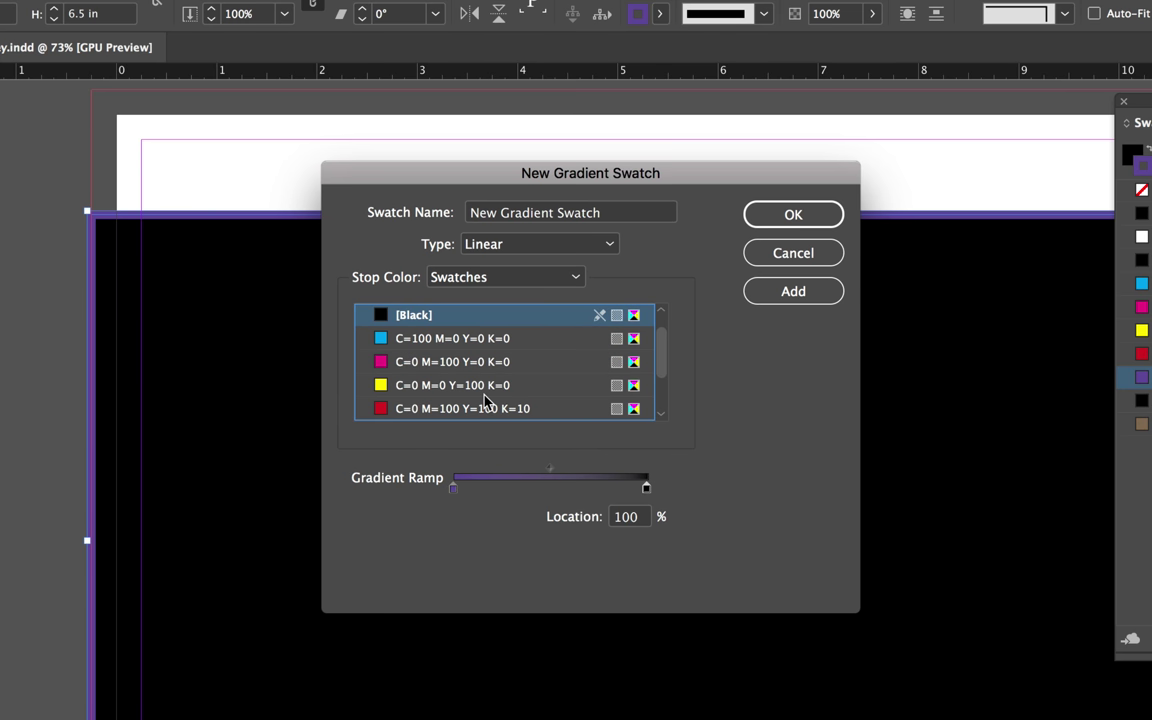
scroll(486, 400, down, 3)
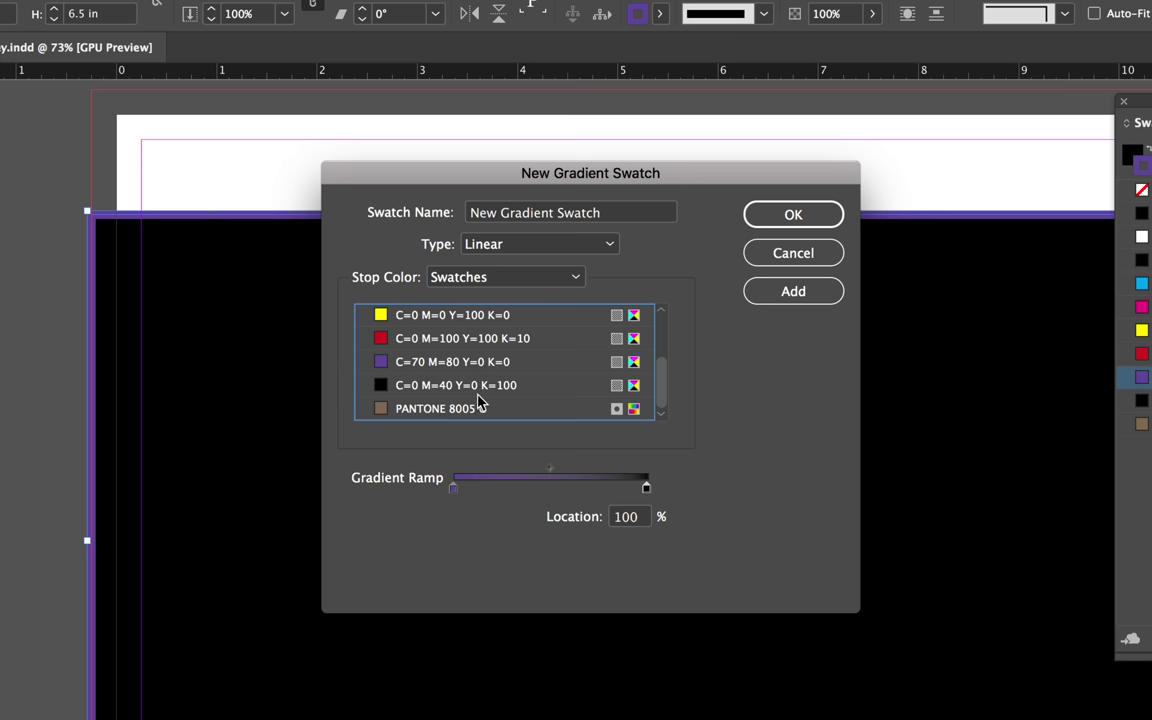
click(425, 345)
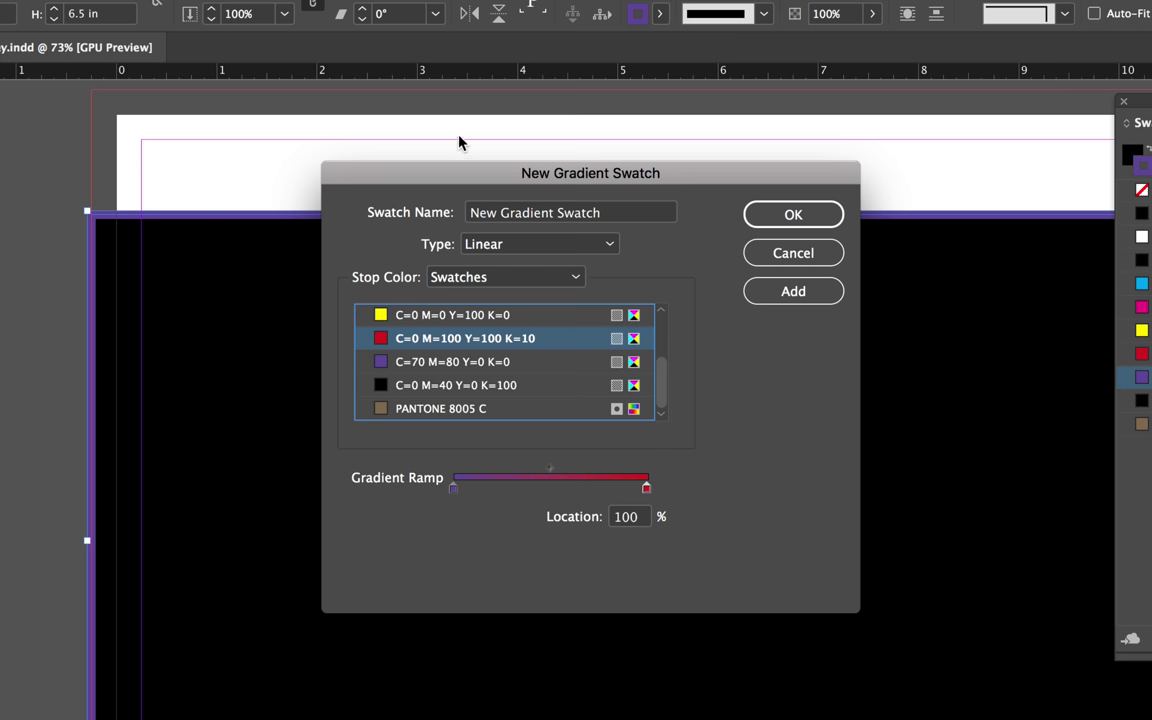
double_click(533, 214)
triple_click(533, 214)
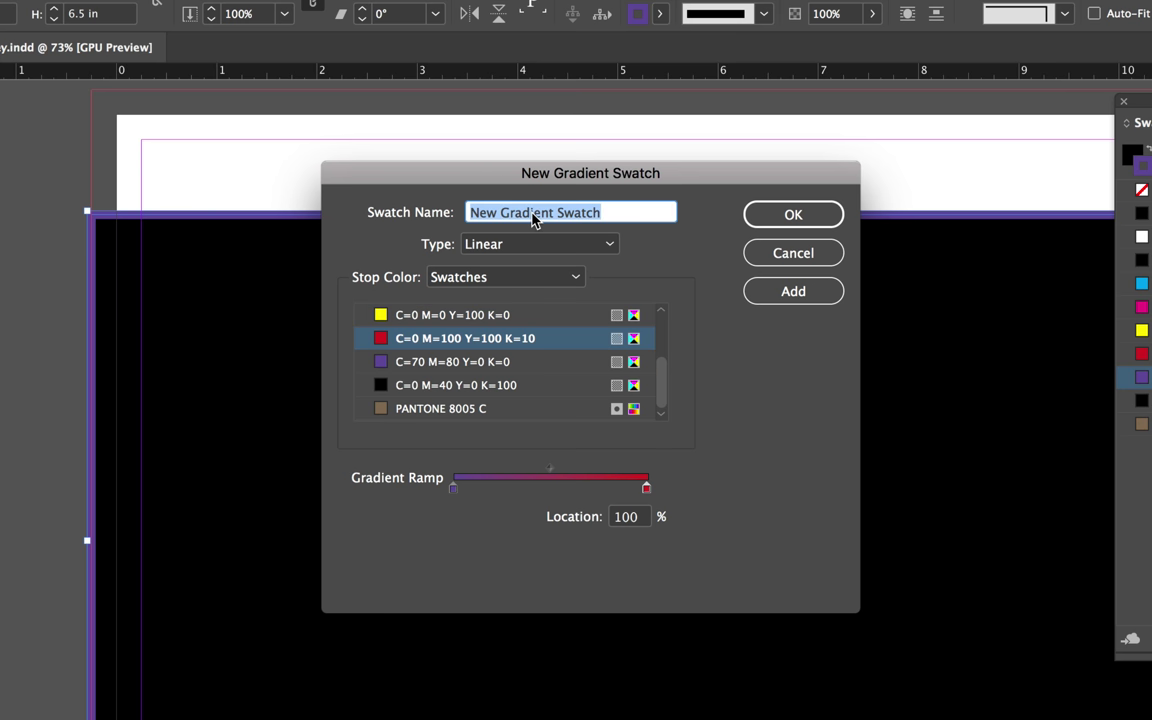
text(Blue to Red)
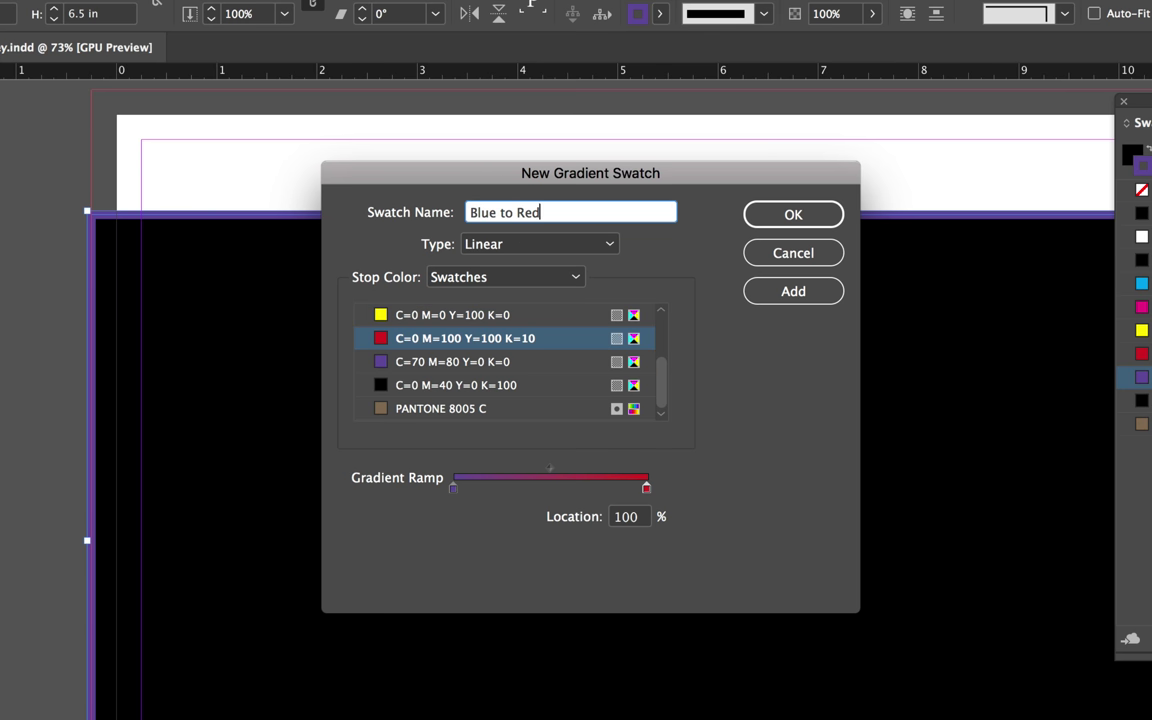
click(790, 214)
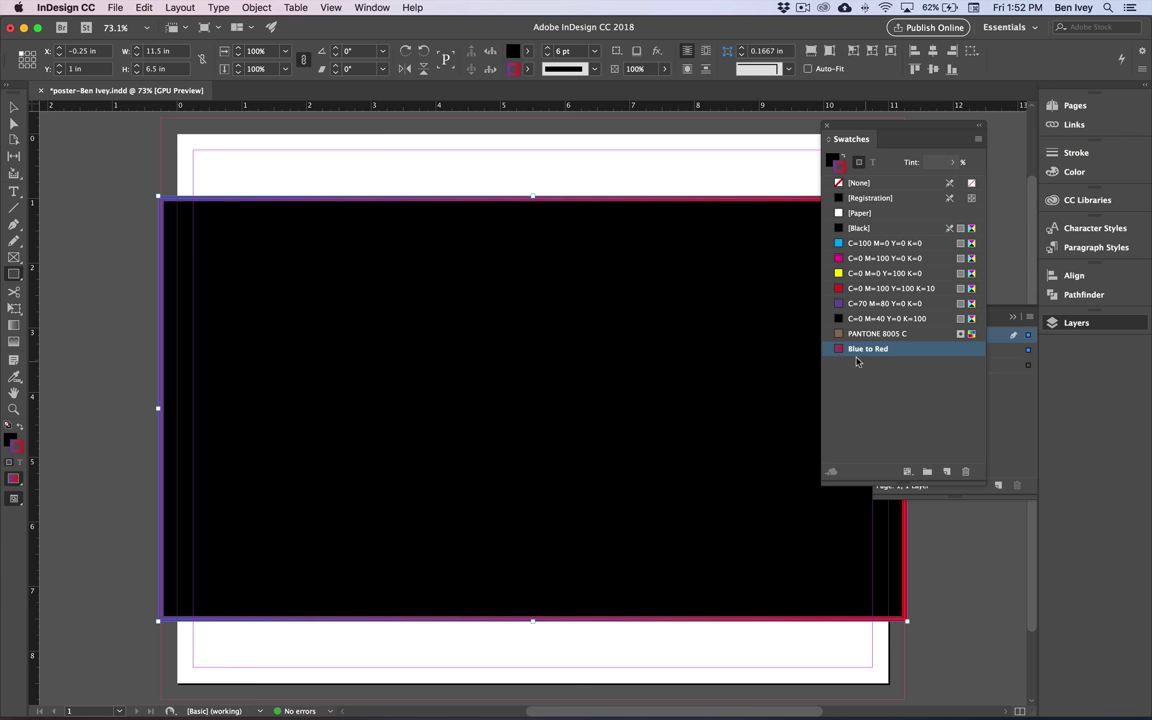
Step: Apply the Blue to Red gradient swatch to both the rectangle's fill and its stroke
click(14, 107)
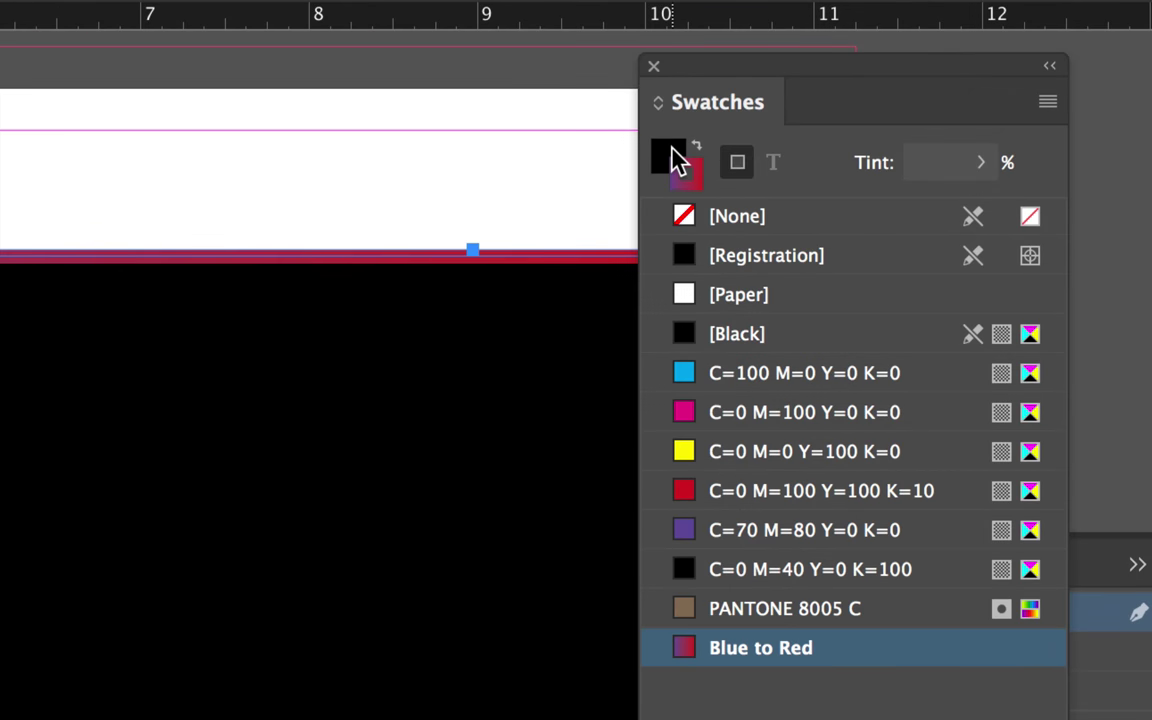
click(833, 158)
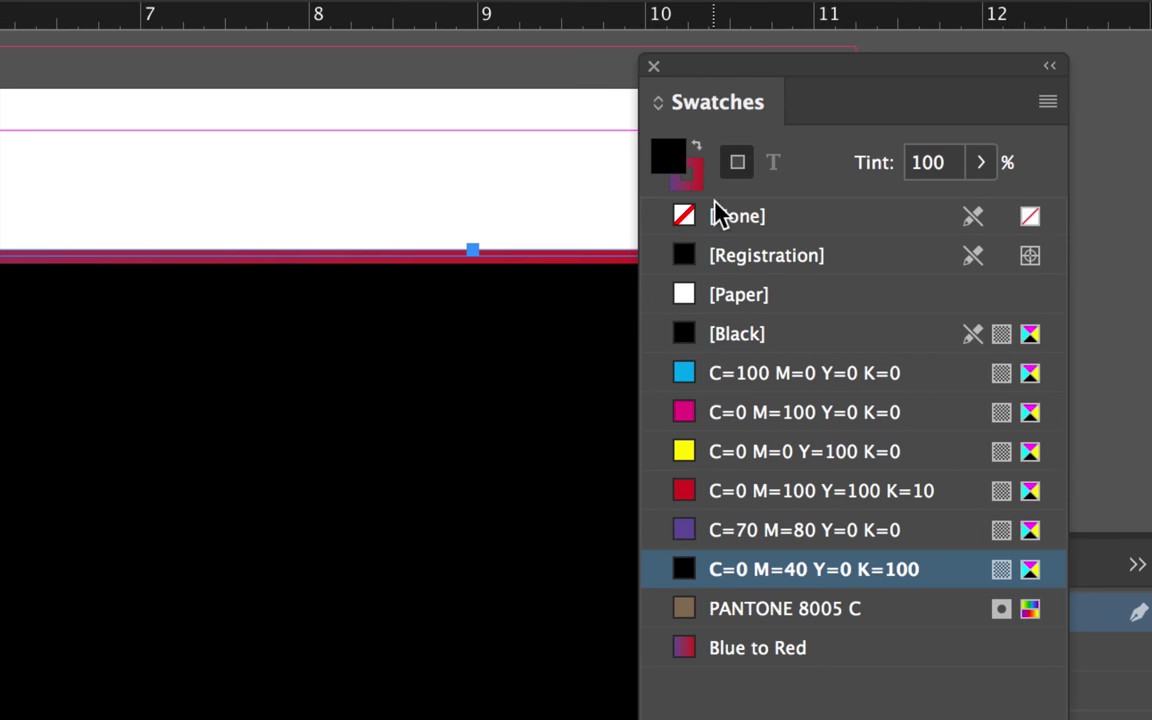
click(761, 650)
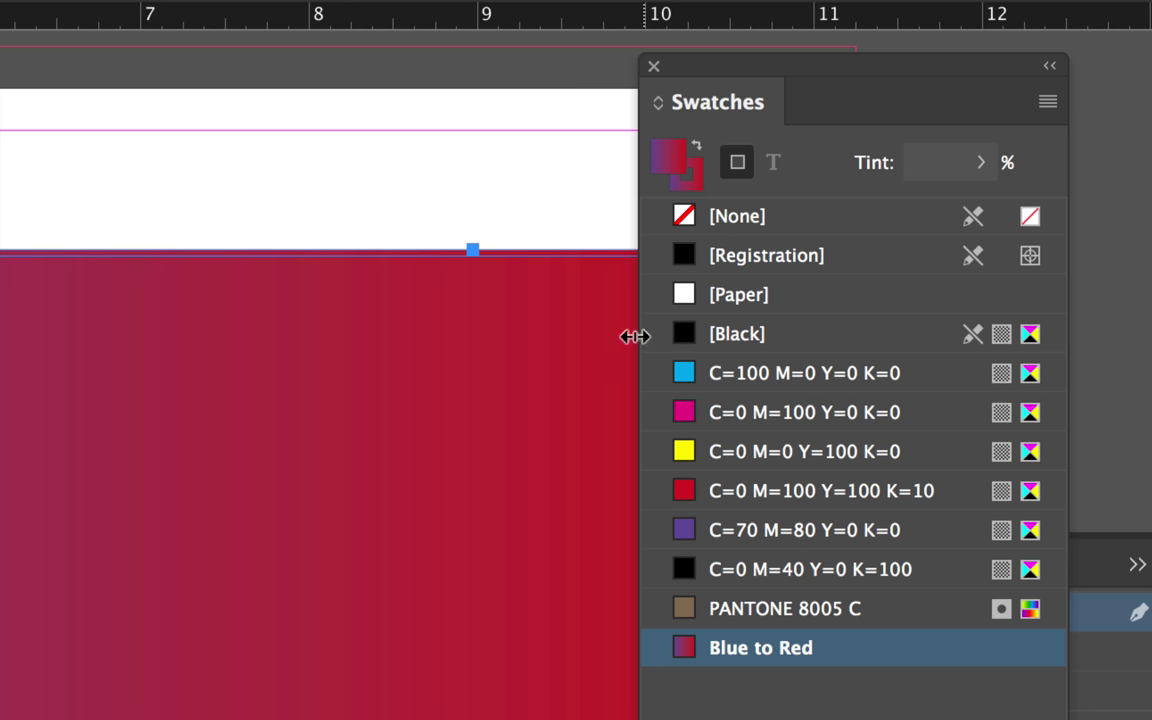
click(675, 188)
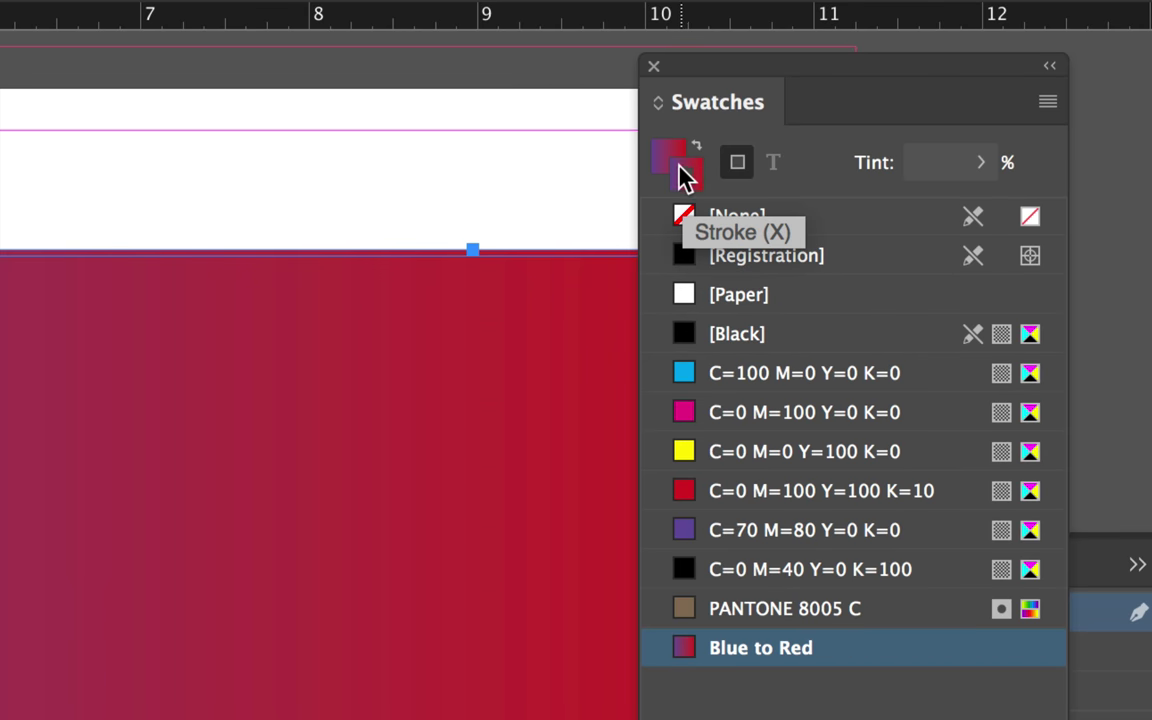
click(760, 658)
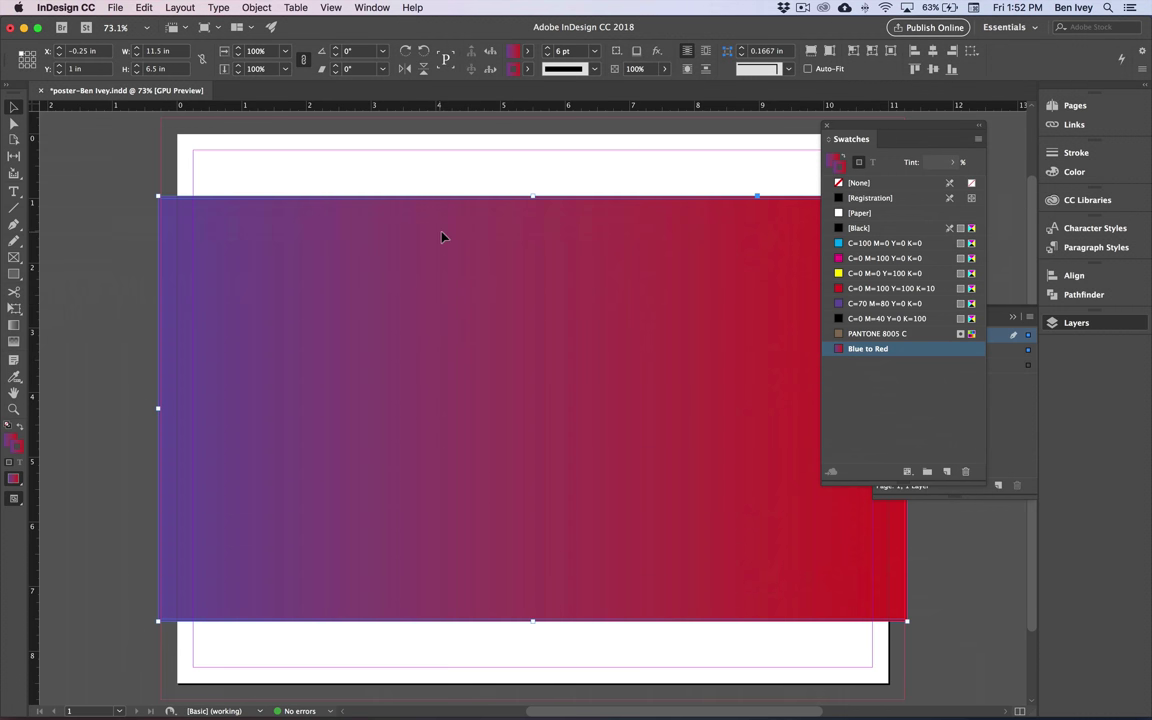
Step: Set the border gradient's angle to 180° in the Gradient panel
click(380, 8)
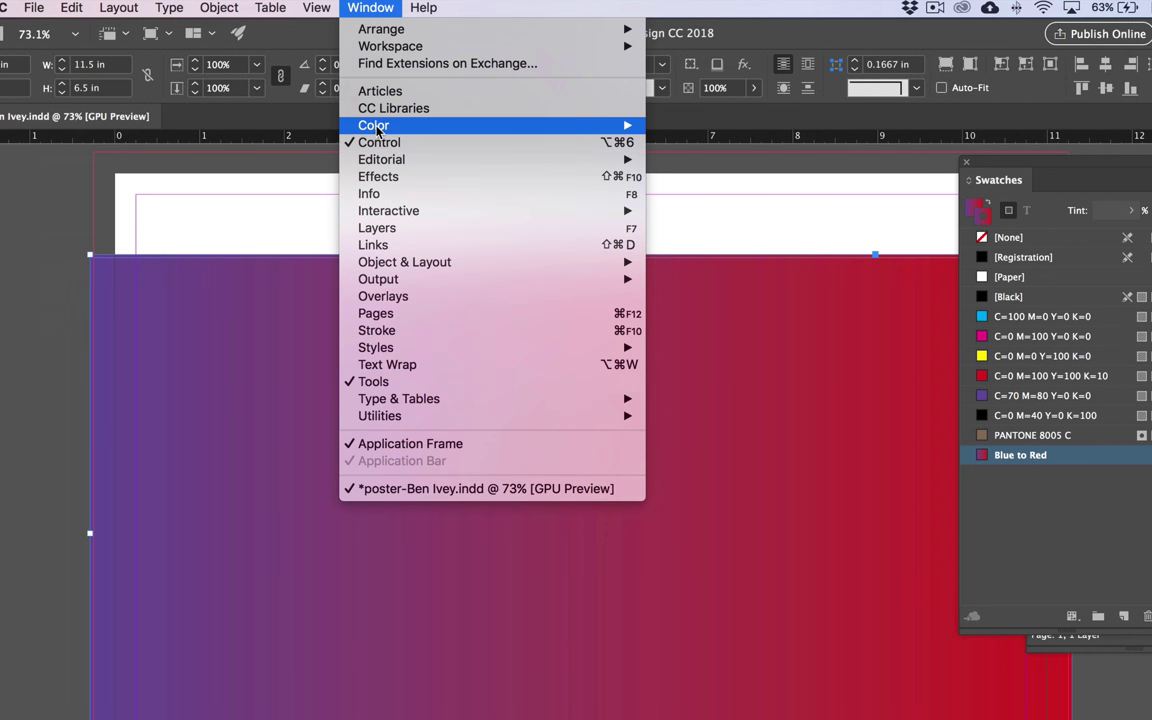
mouse_move(389, 100)
click(695, 159)
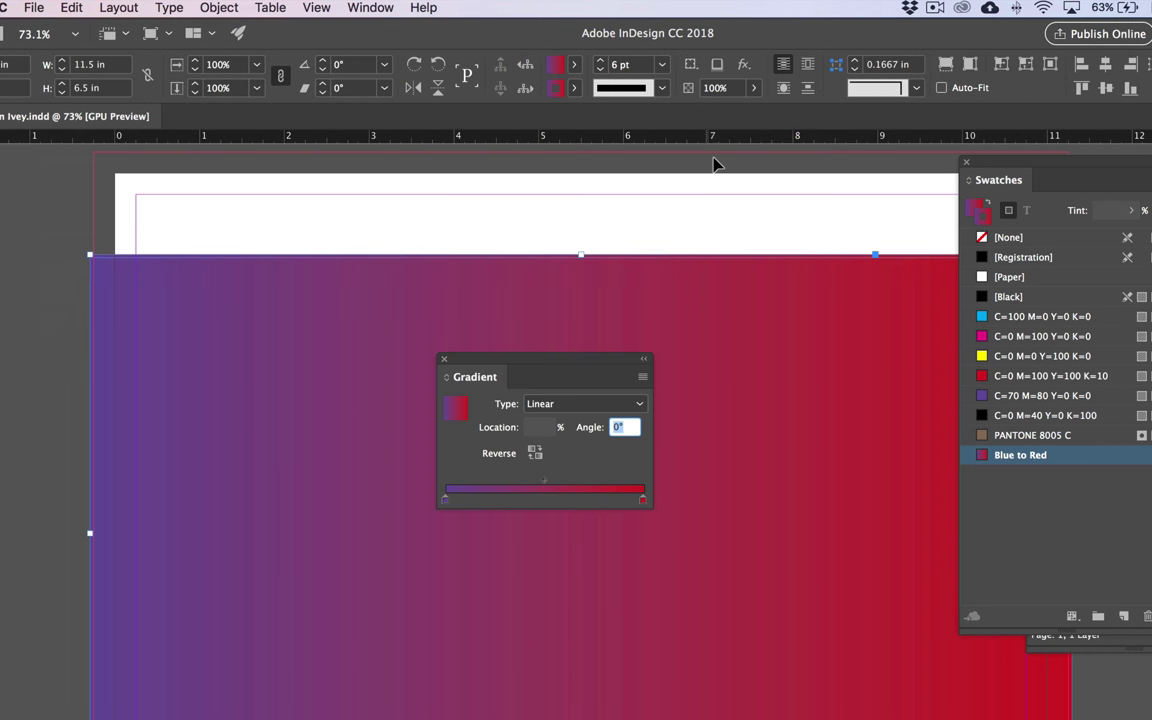
drag(596, 360, 846, 247)
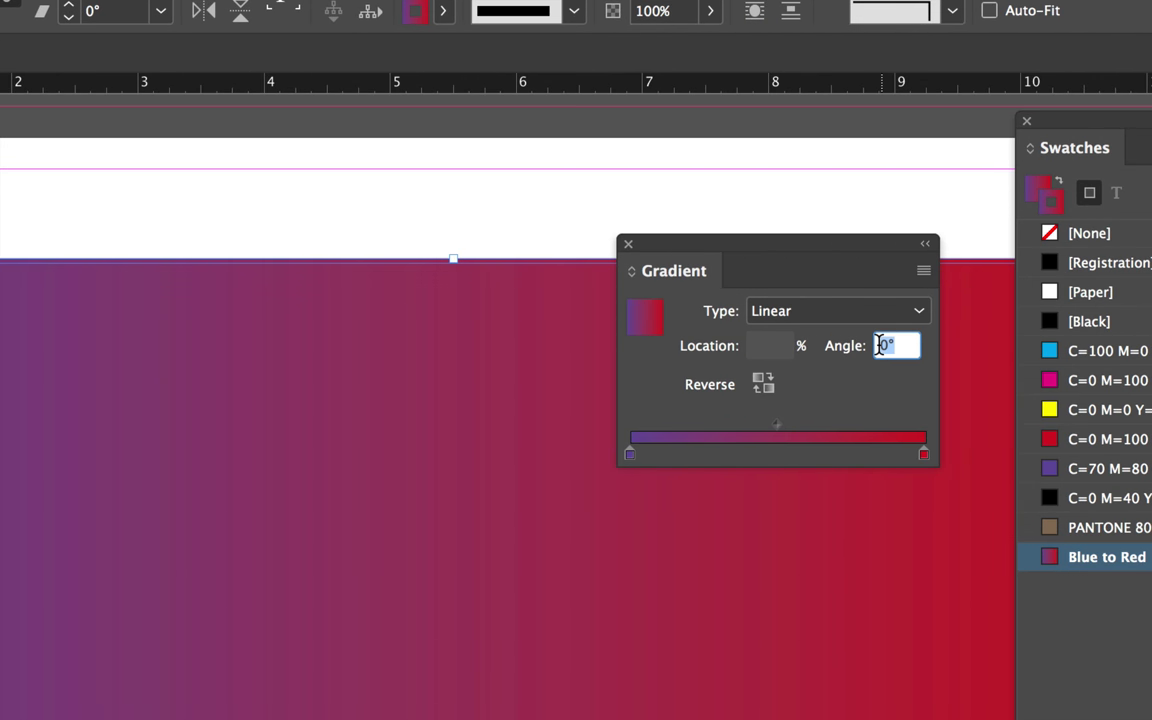
text(180)
key(Return)
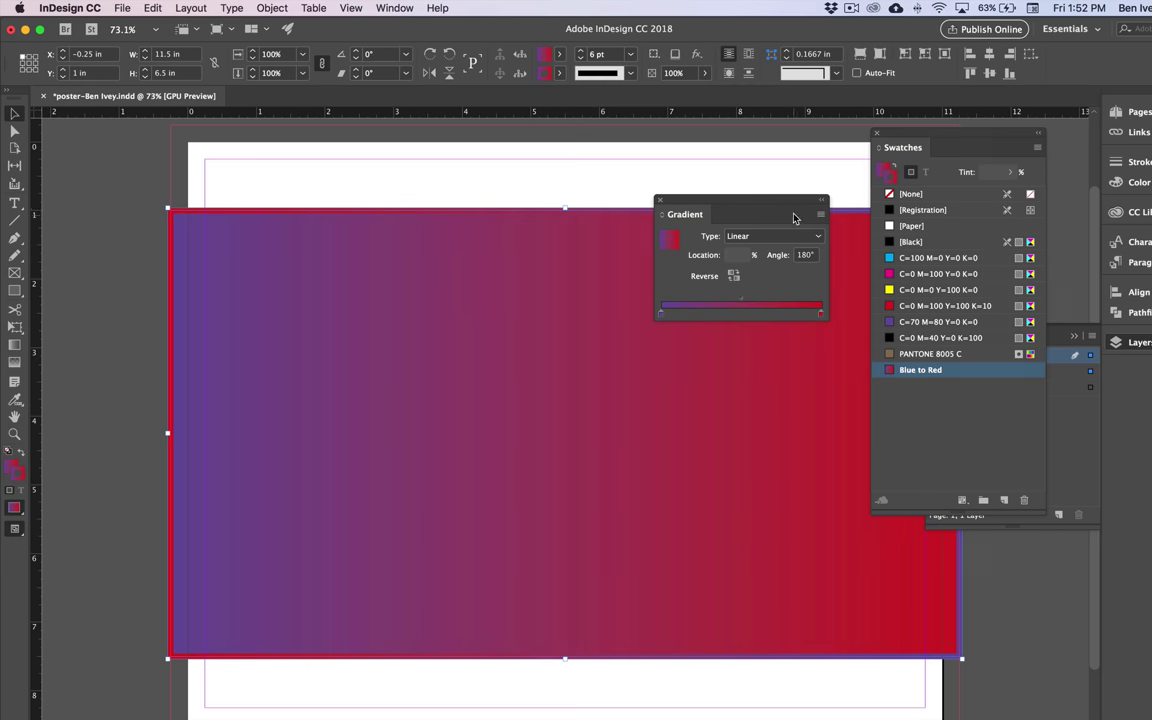
Step: Close the Gradient panel, dock the Swatches panel at the side, and collapse Layers
drag(767, 203, 725, 274)
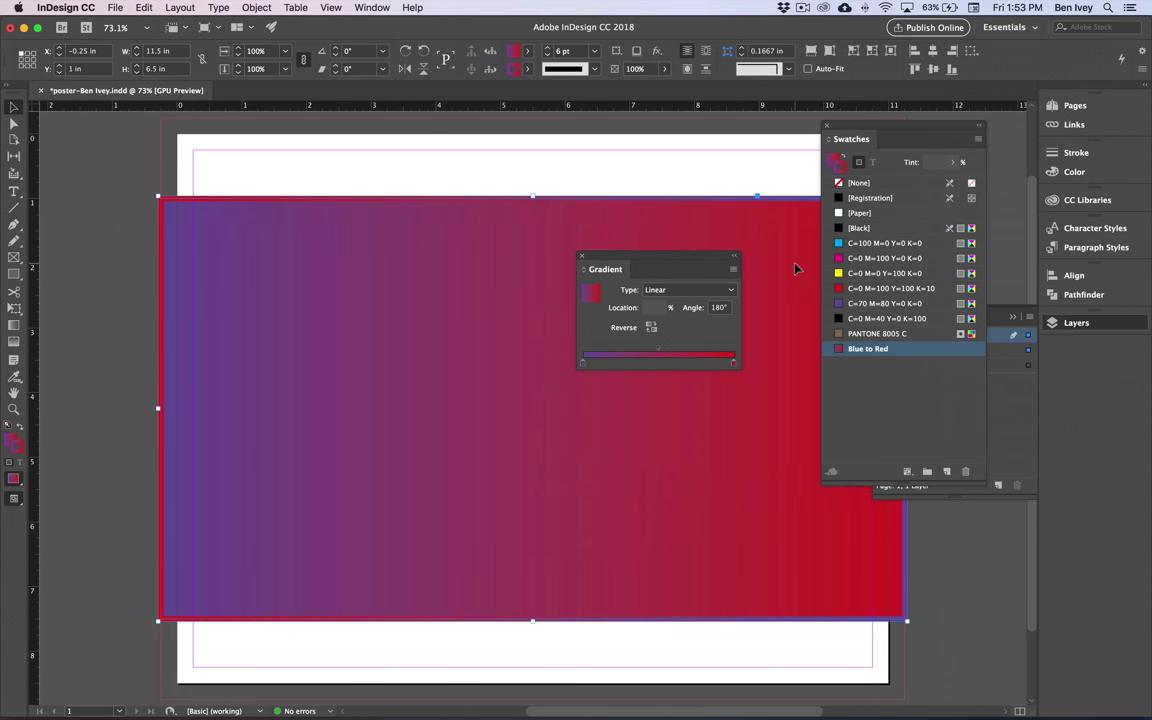
click(582, 257)
drag(848, 142, 1066, 346)
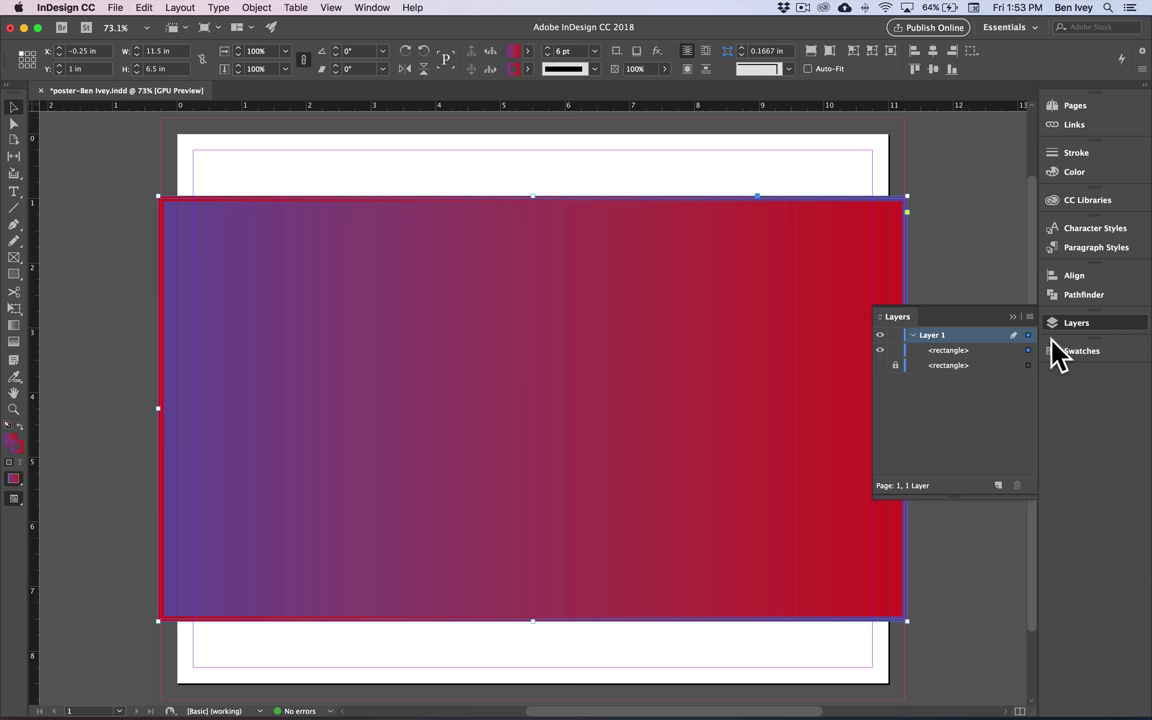
click(1083, 332)
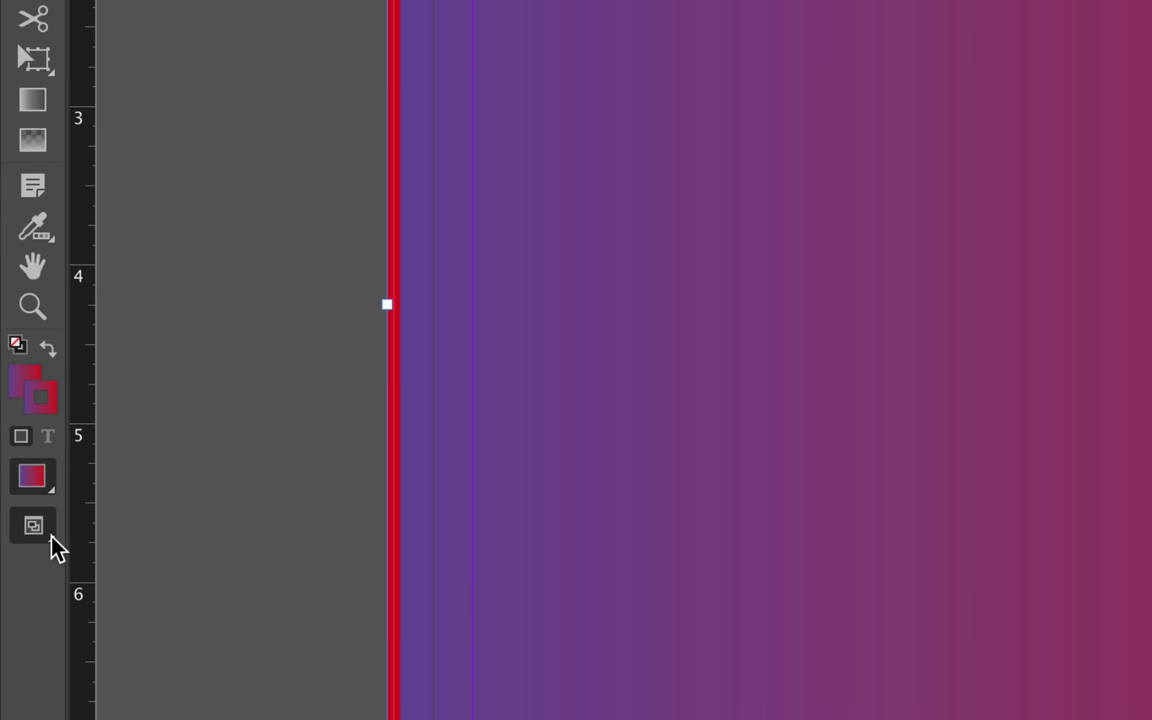
click(50, 540)
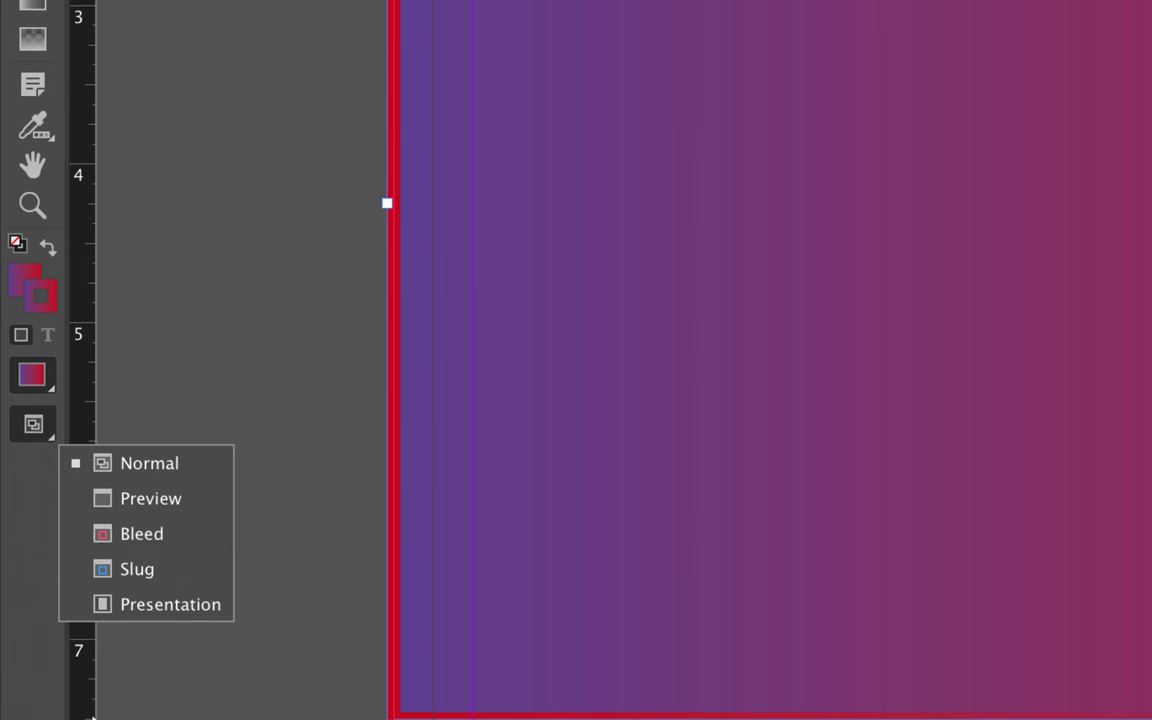
click(148, 505)
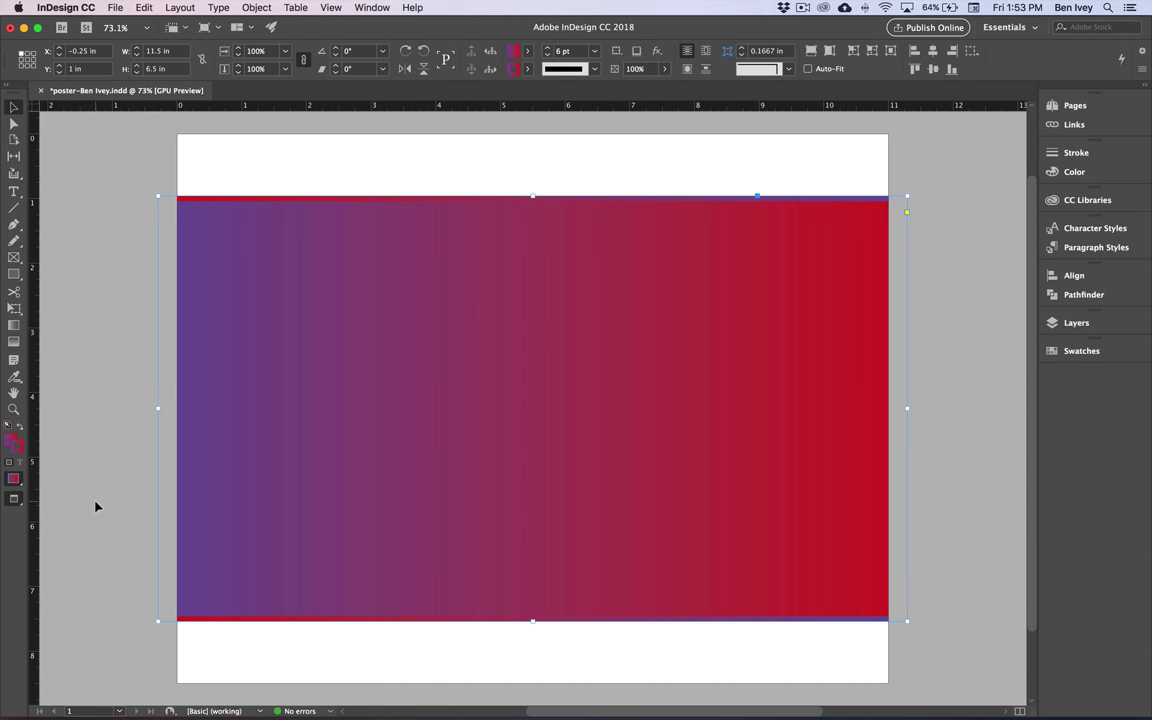
click(90, 504)
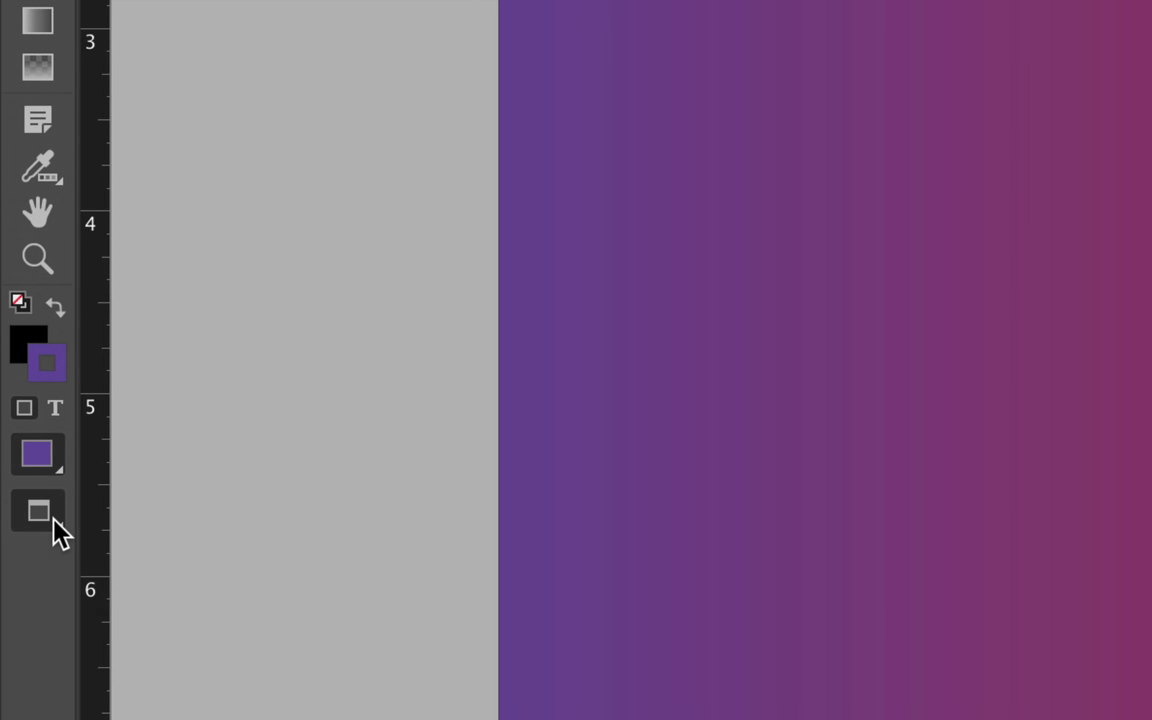
drag(55, 518, 172, 556)
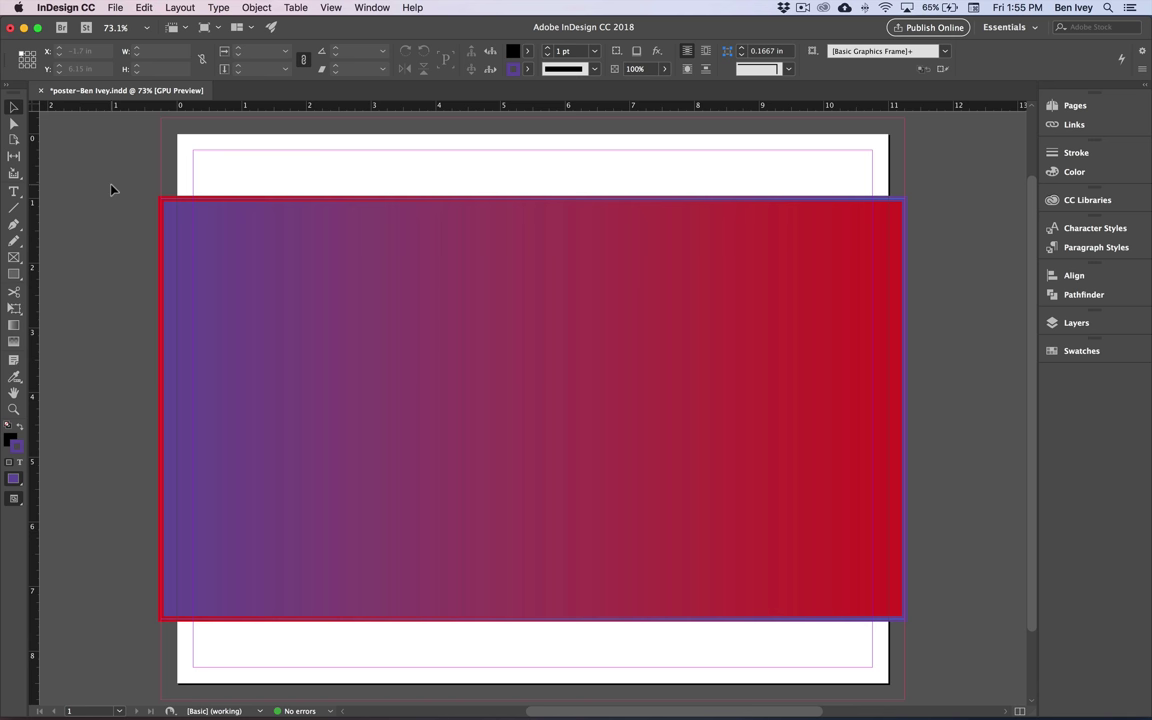
click(354, 261)
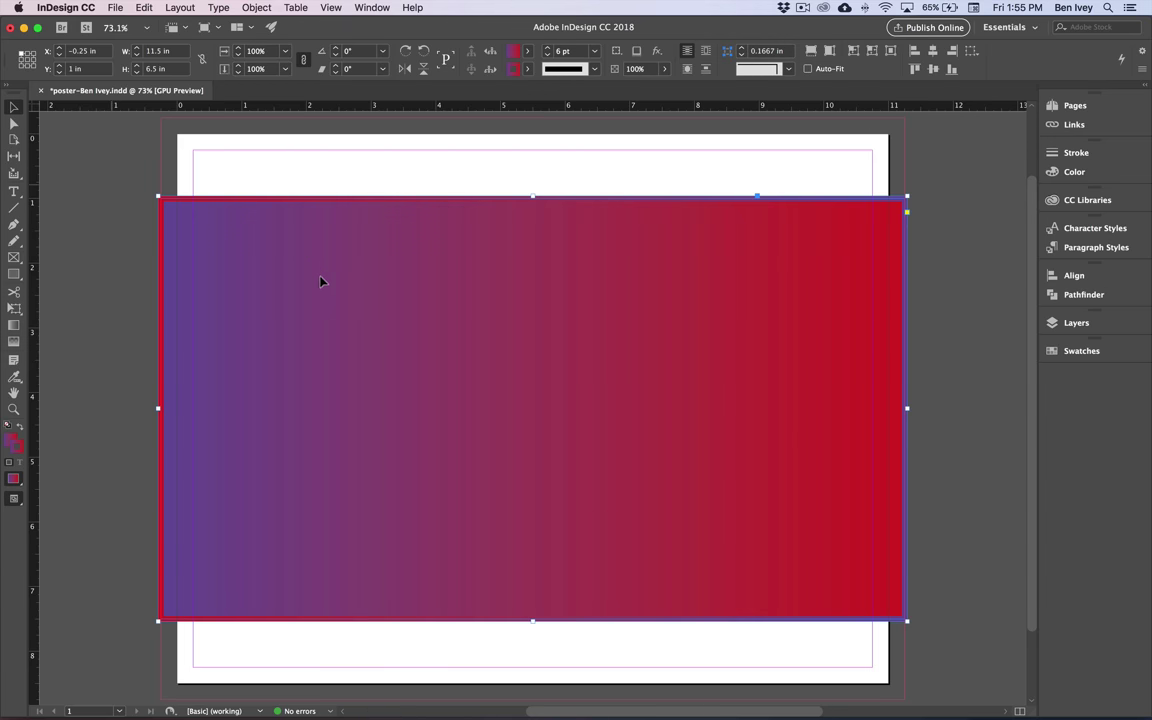
Step: Place guitar-outline.ai from the ART 205 Work concert folder with Show Import Options on
click(113, 7)
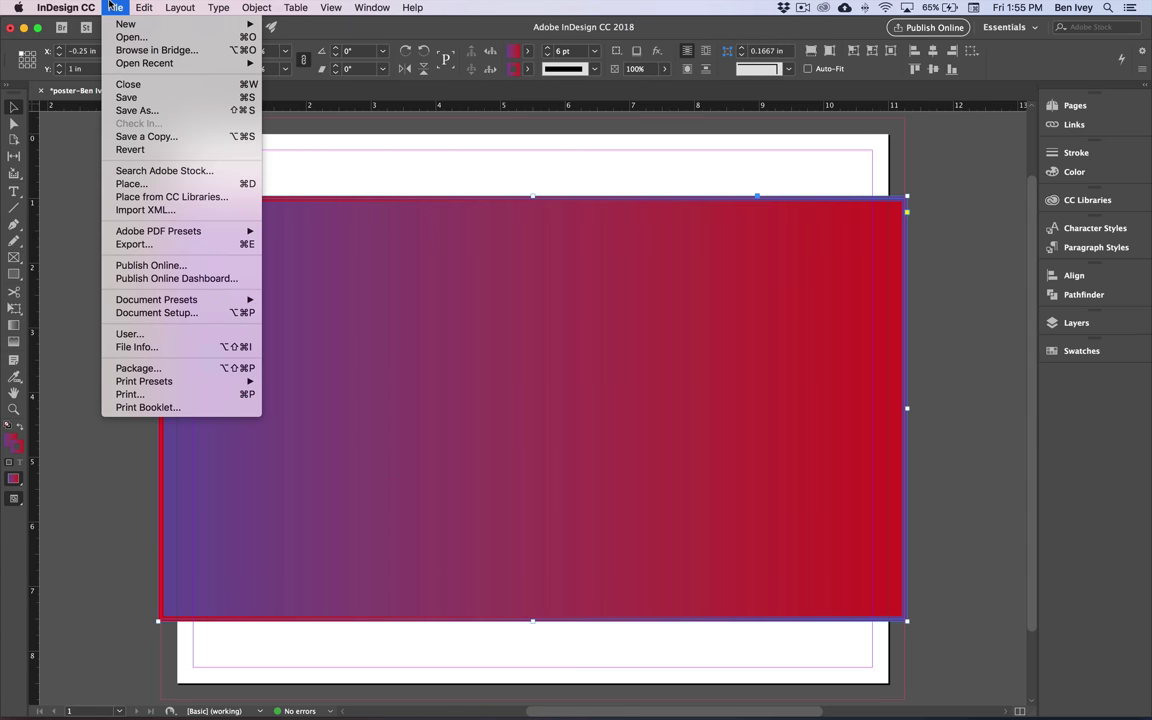
click(163, 183)
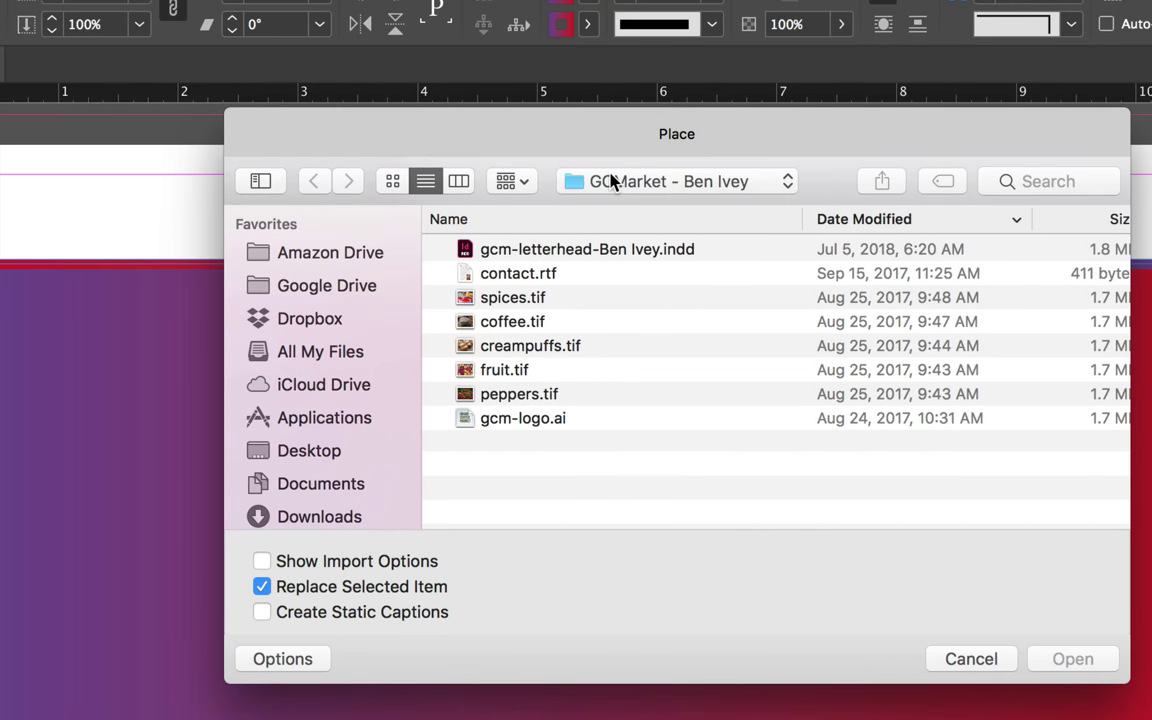
click(611, 181)
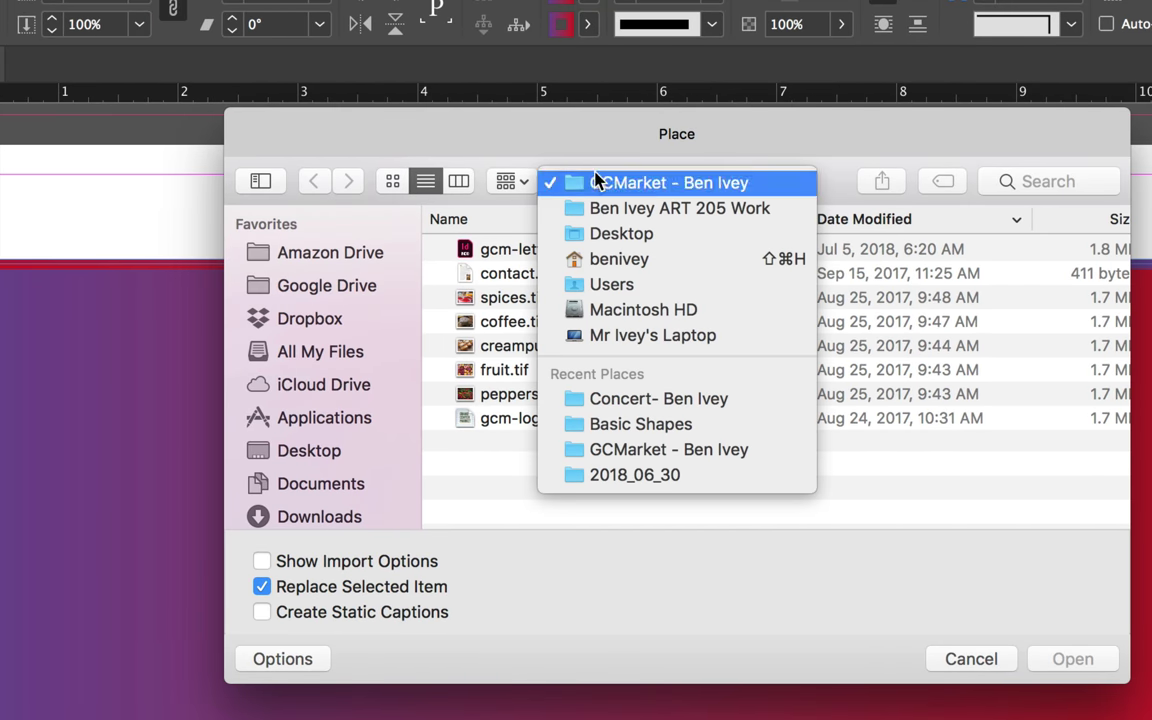
click(637, 213)
double_click(495, 250)
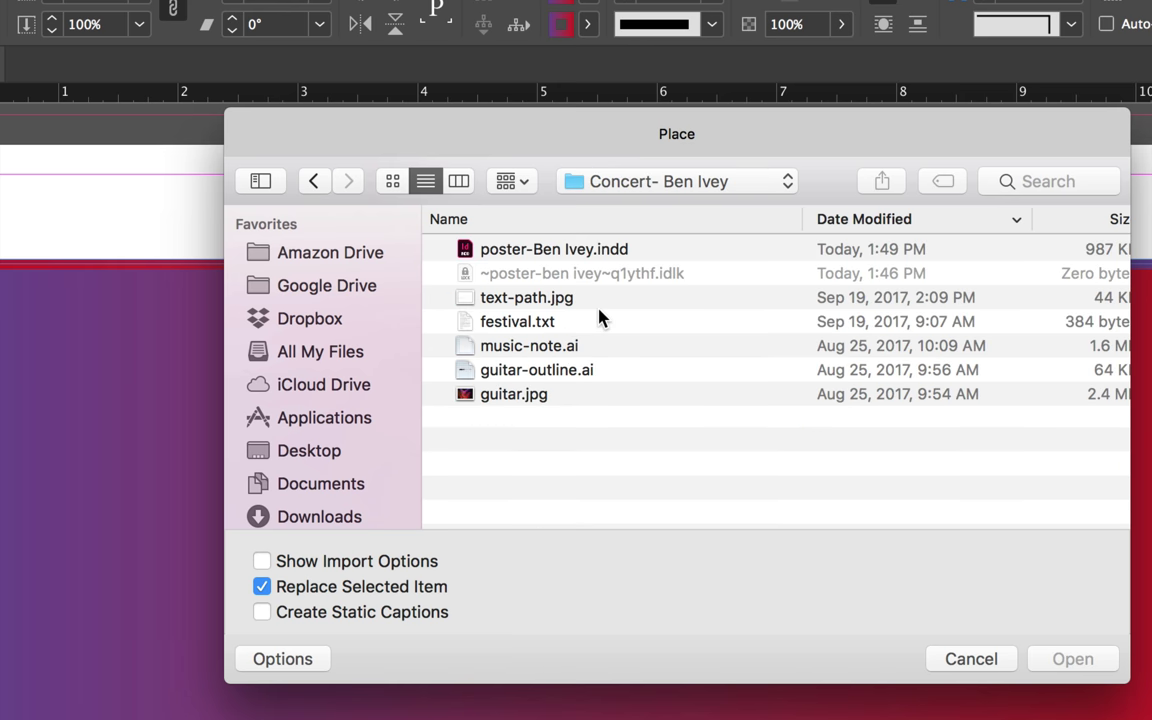
click(532, 370)
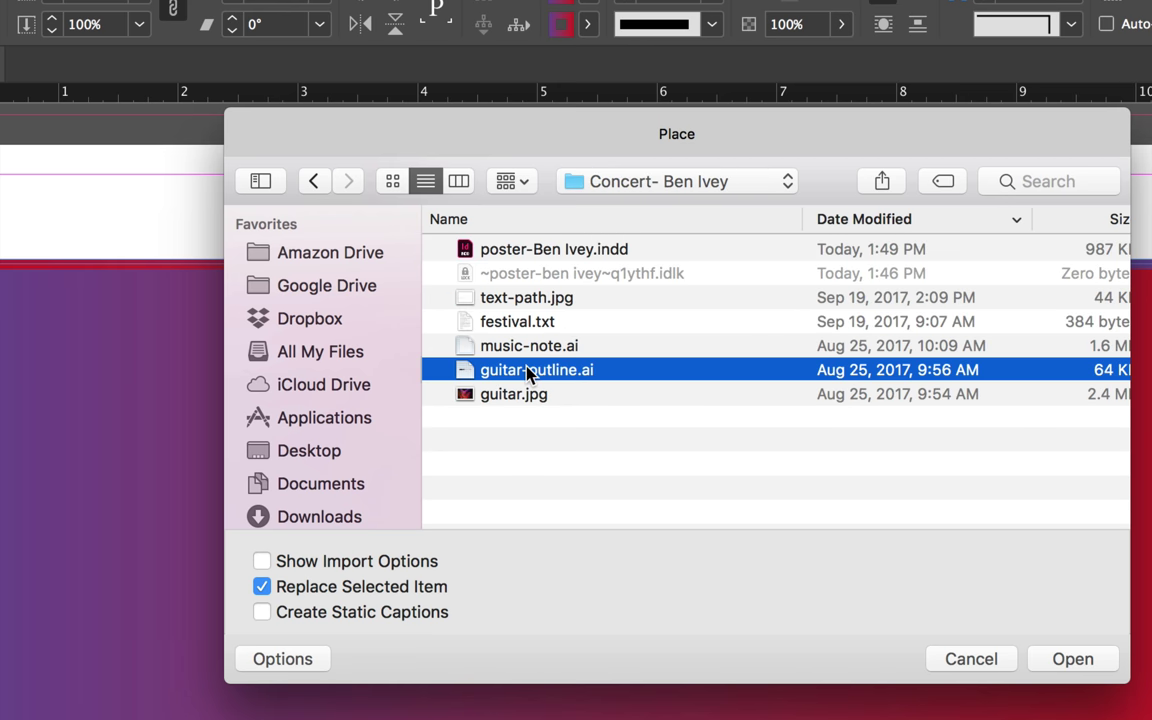
click(261, 561)
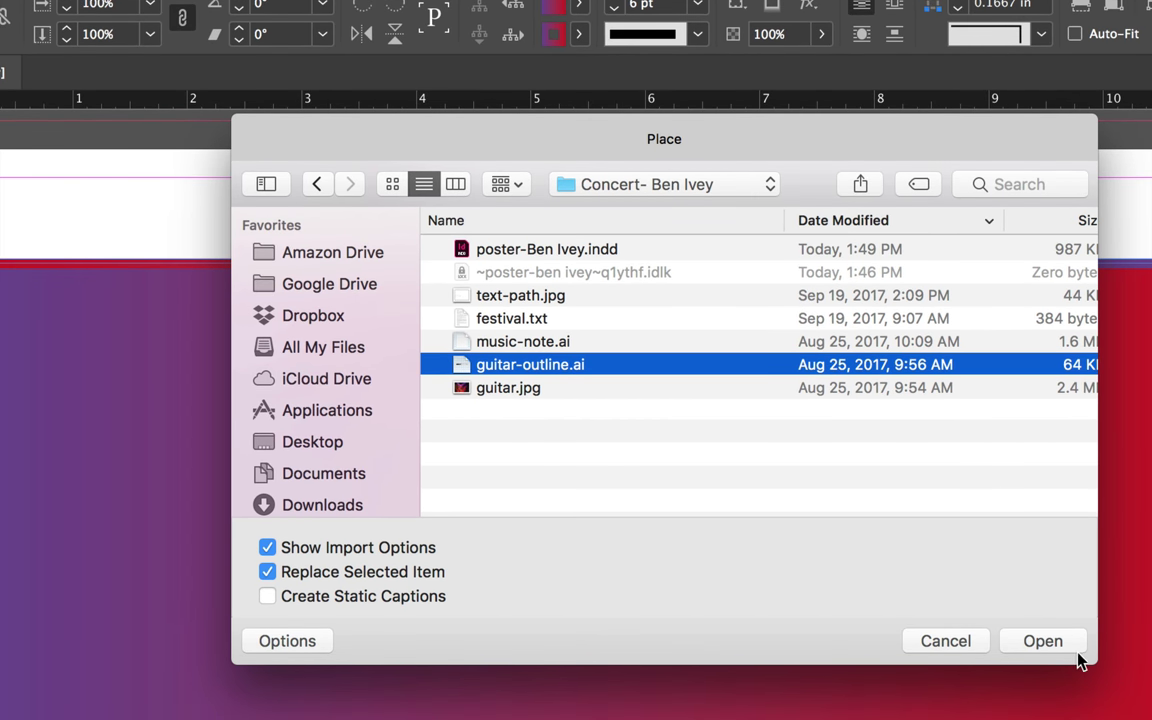
click(1043, 641)
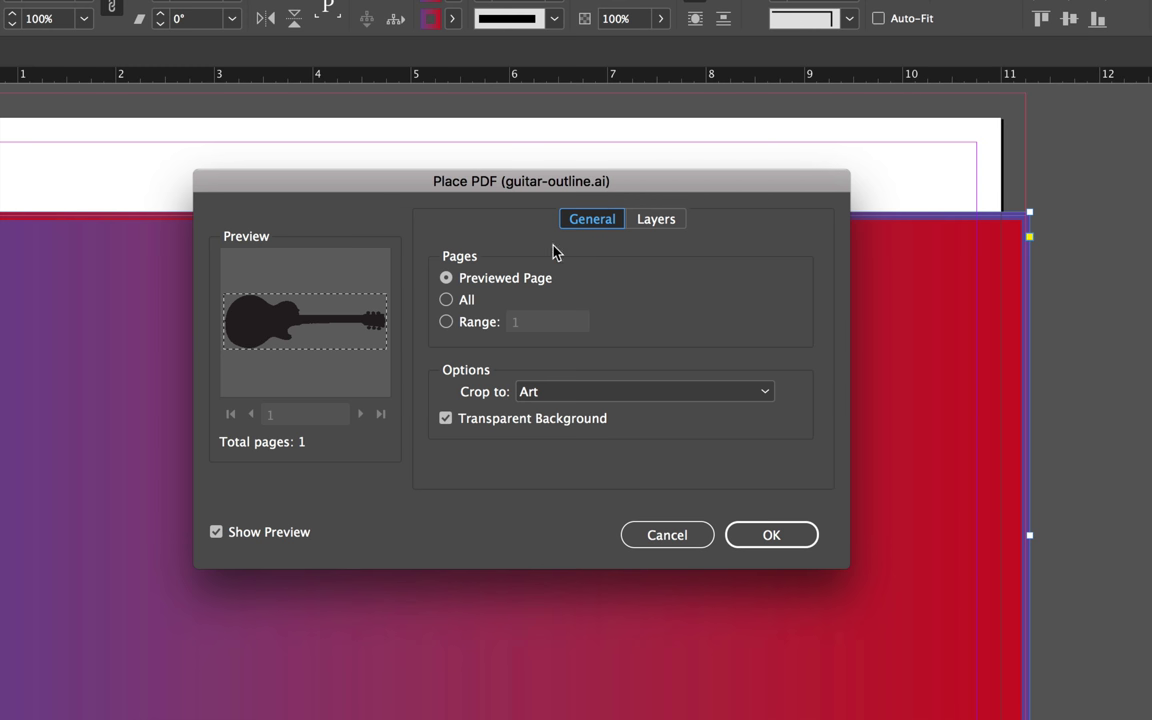
Step: Keep the import cropping set to Art and confirm the PDF place options
click(549, 393)
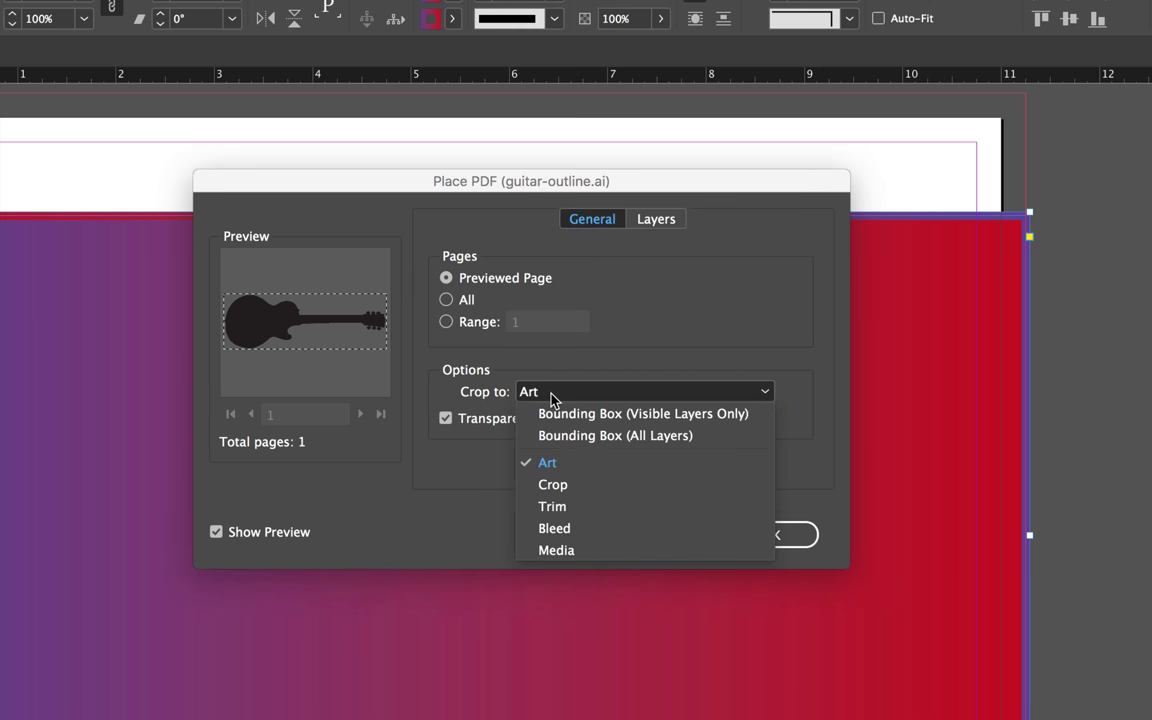
click(580, 462)
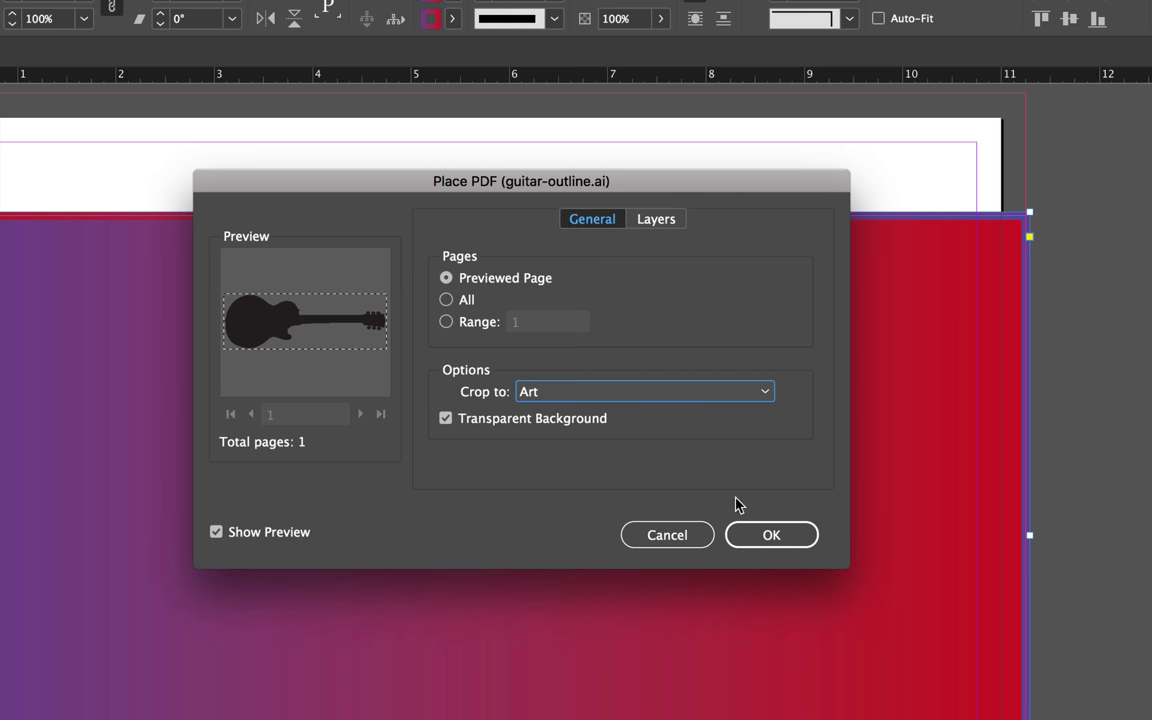
click(766, 535)
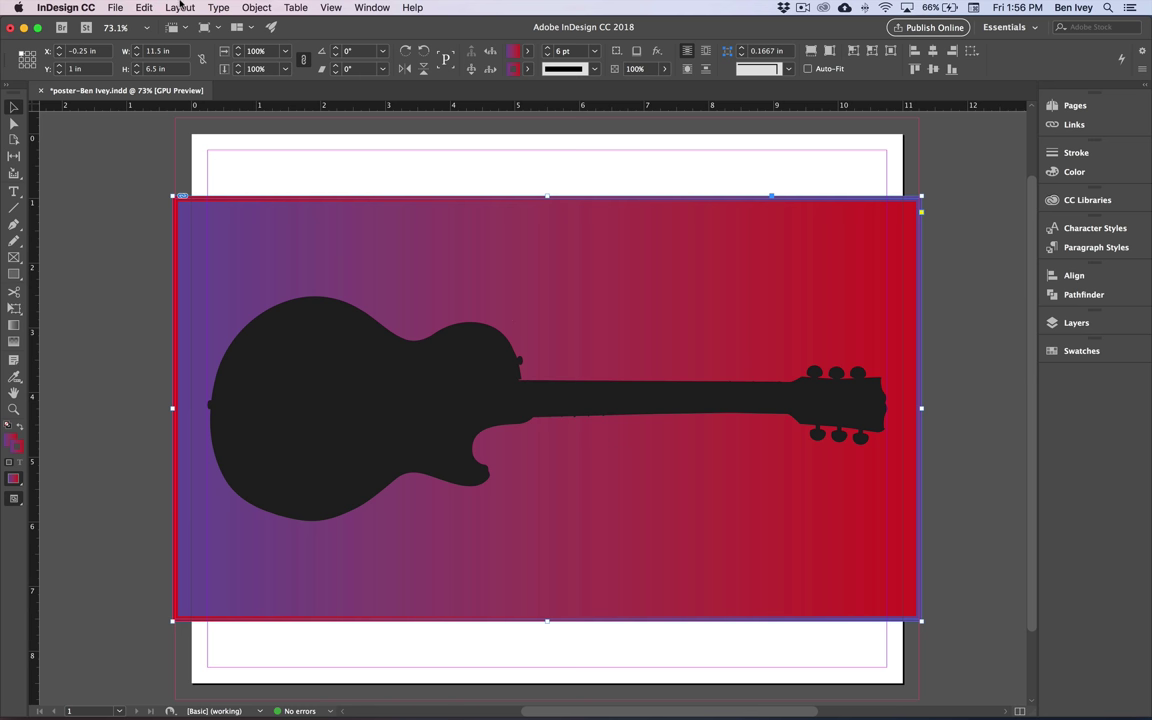
Step: Undo Replace to restore the gradient band, then drop the guitar into its own frame
click(140, 8)
click(158, 26)
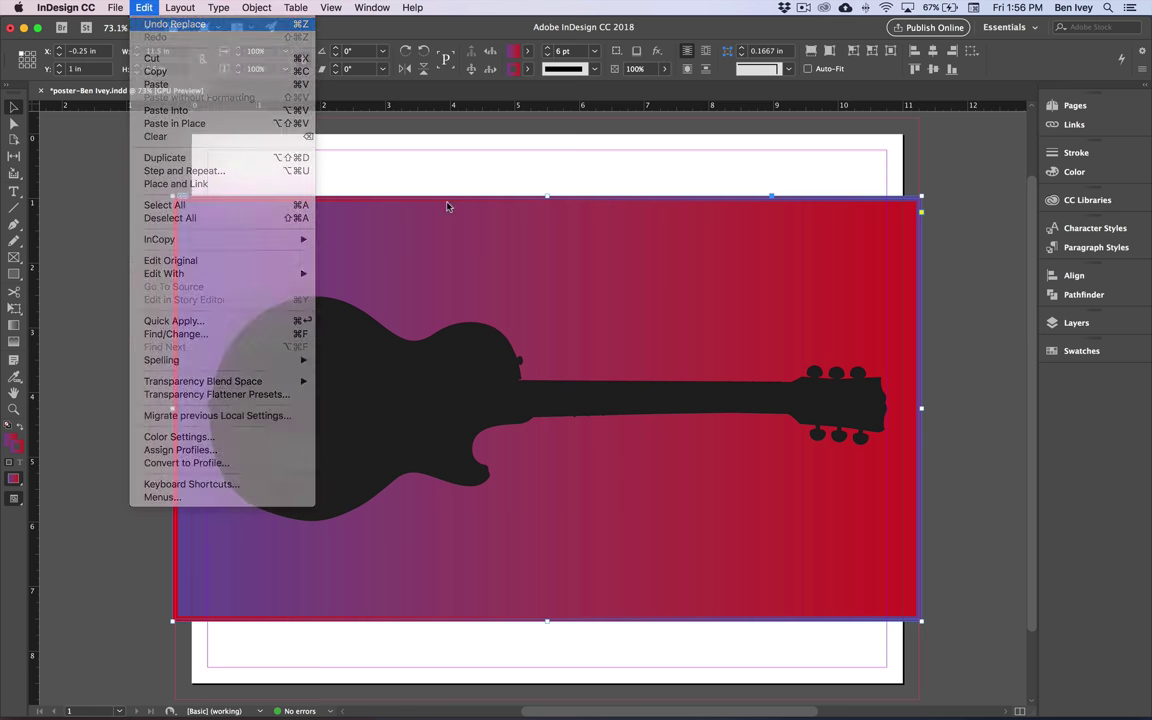
drag(404, 158, 84, 407)
click(80, 405)
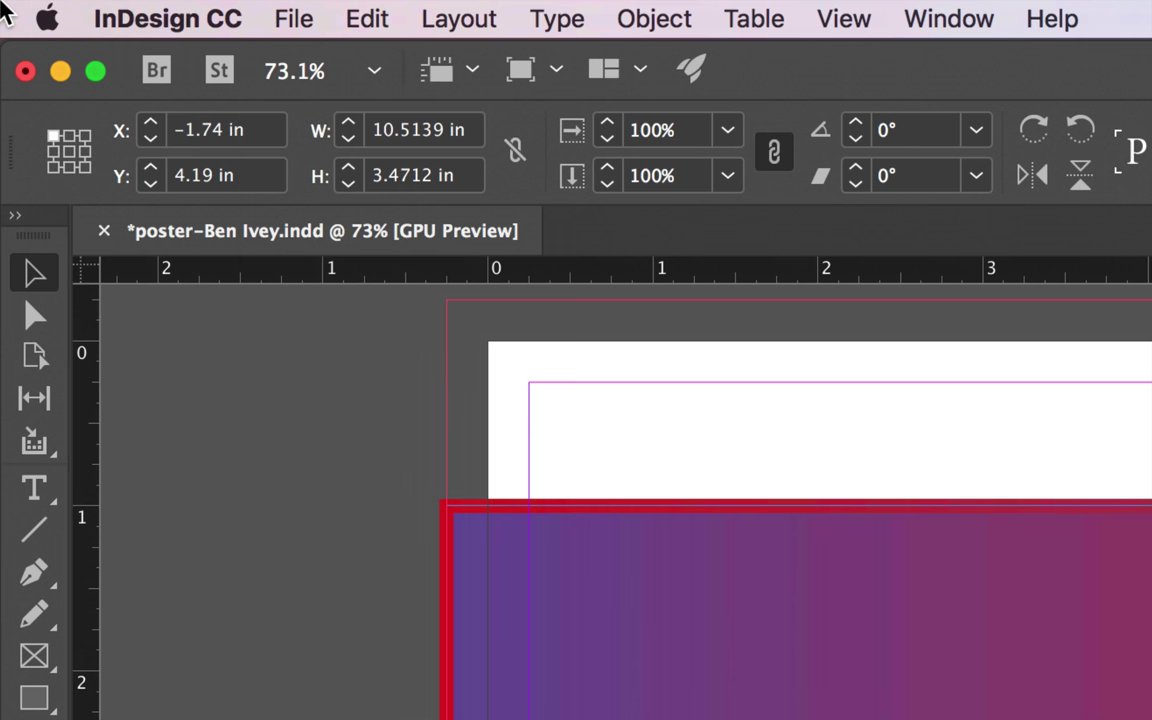
Step: Move the guitar frame to X 0.25 in, Y 4.75 in
click(224, 126)
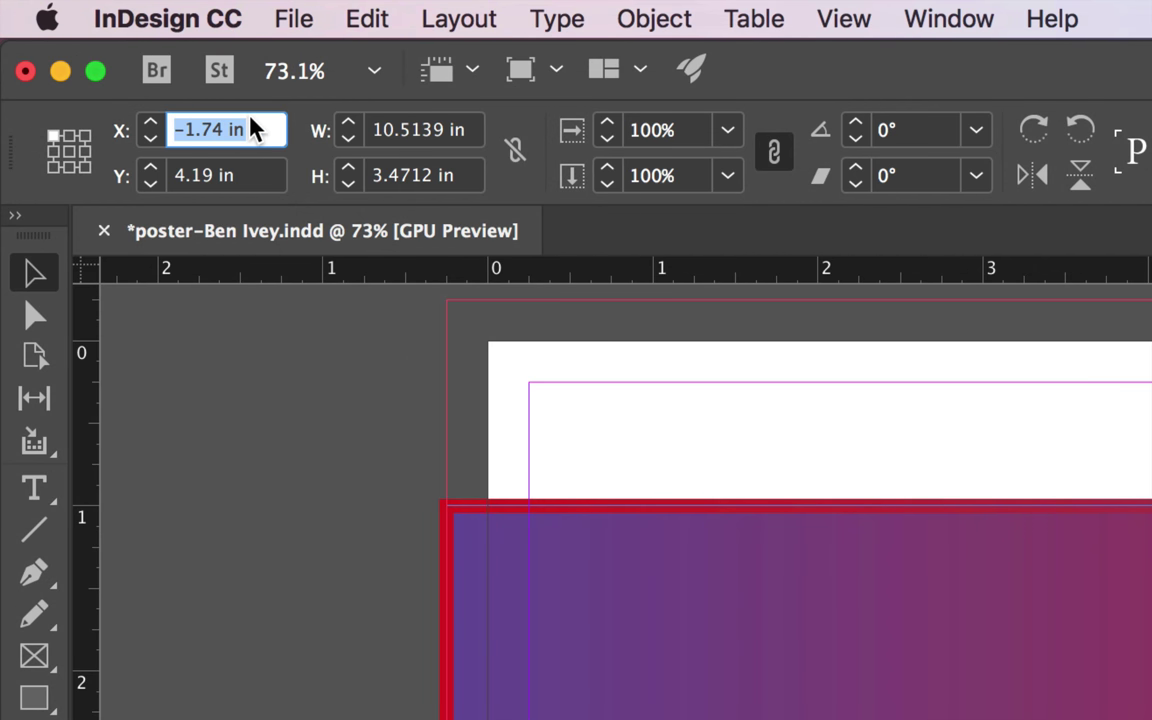
text(.25)
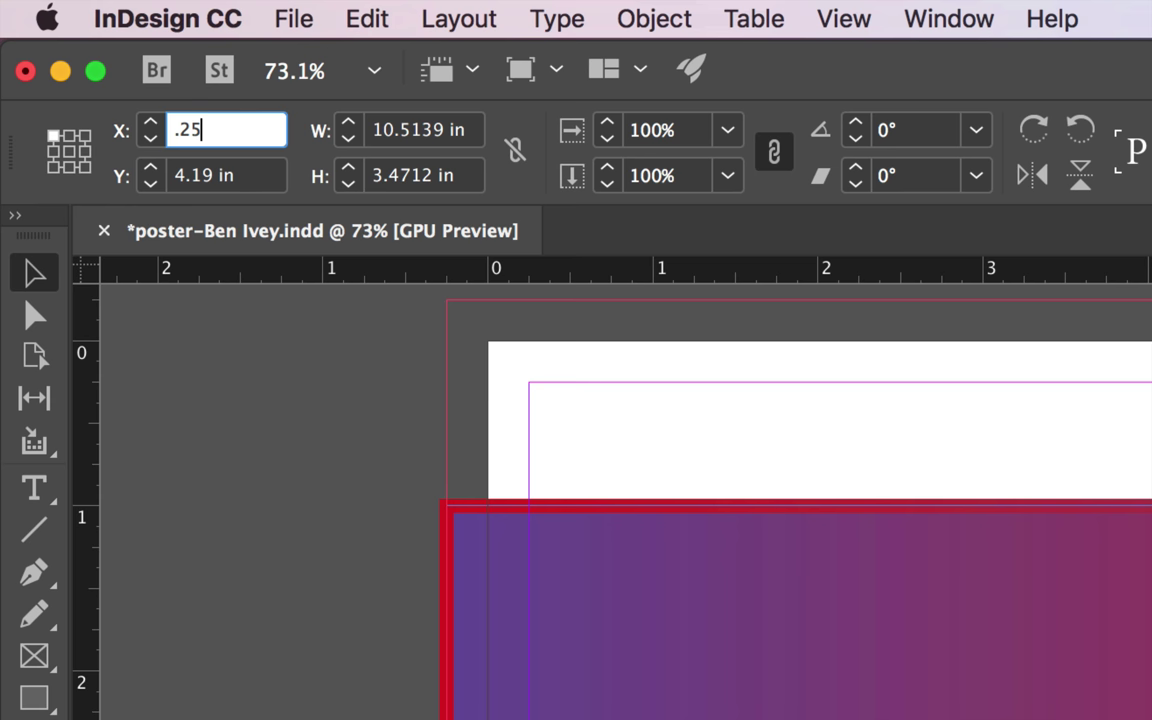
key(Tab)
text(4.75)
key(Tab)
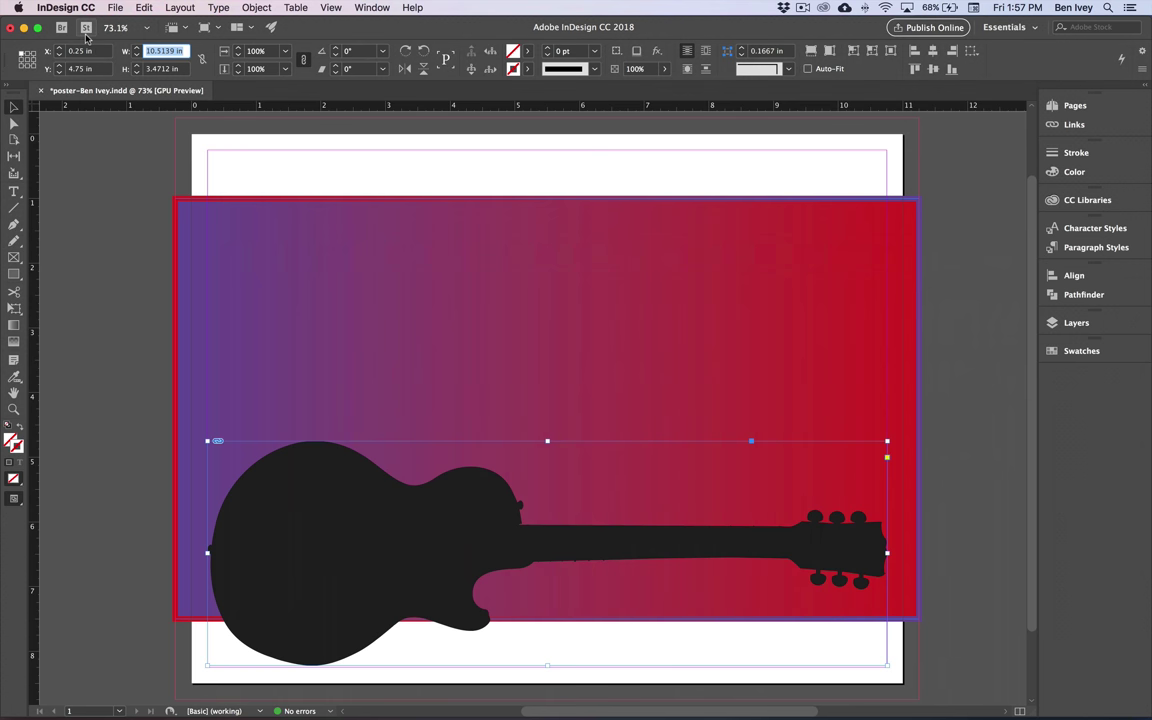
Step: Give the guitar silhouette a Detect Edges clipping path, checking it with Preview
click(255, 8)
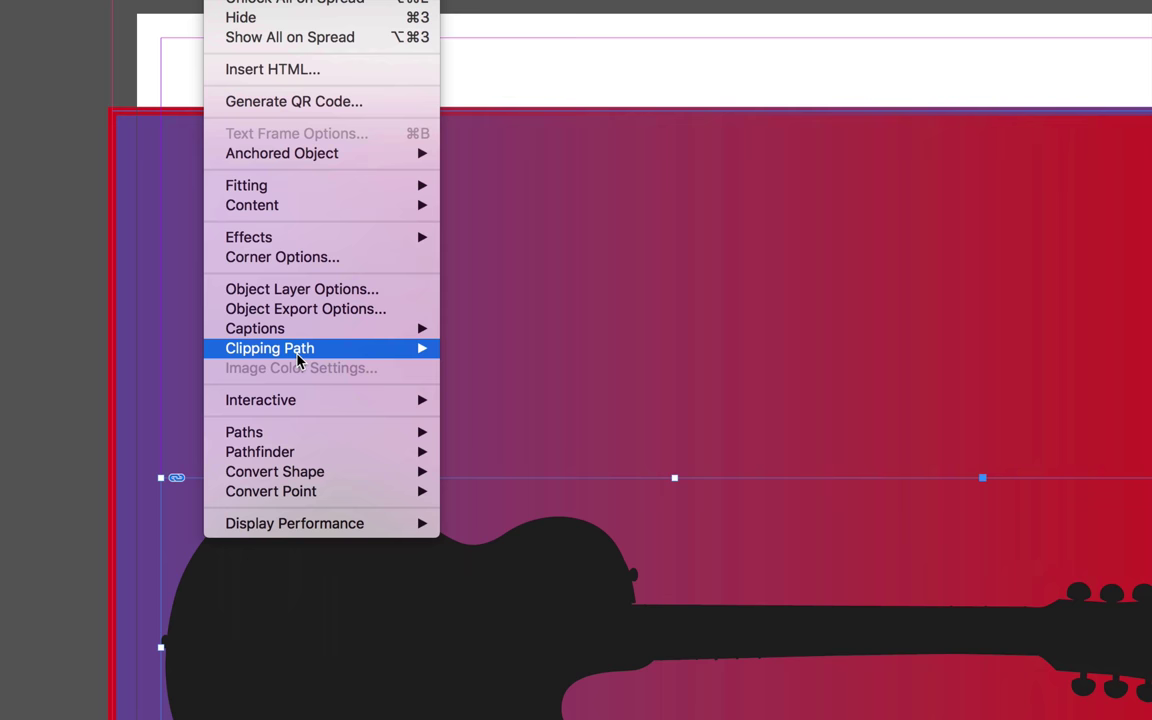
mouse_move(301, 354)
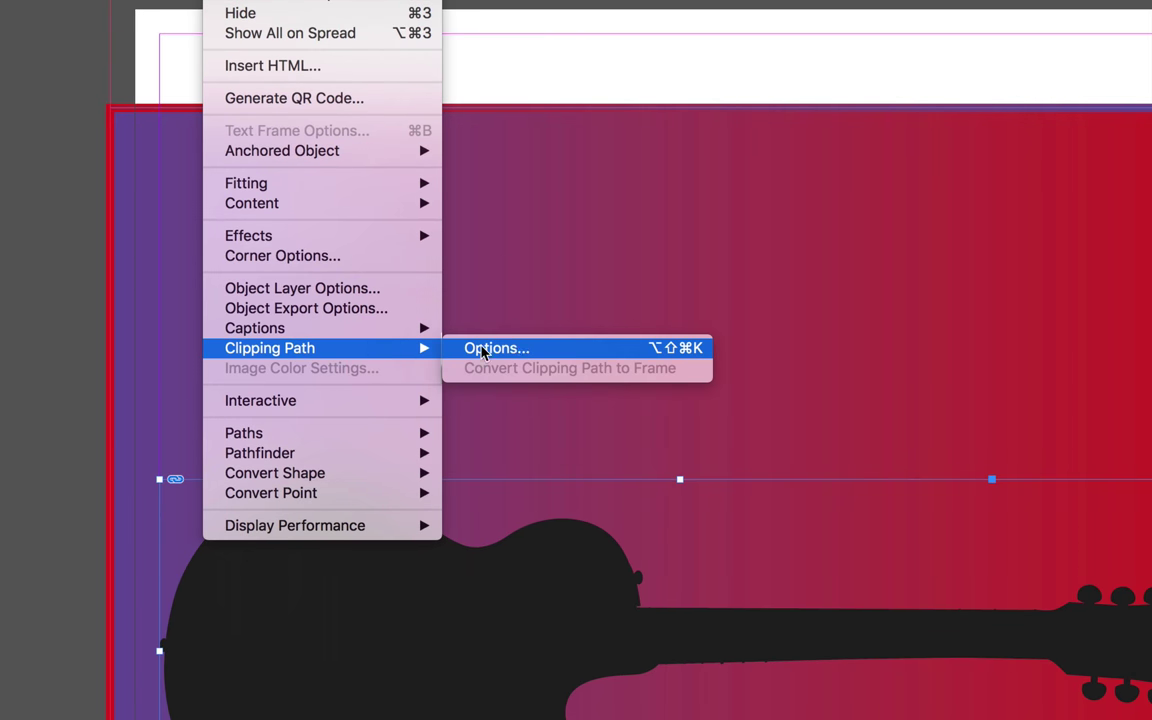
click(509, 347)
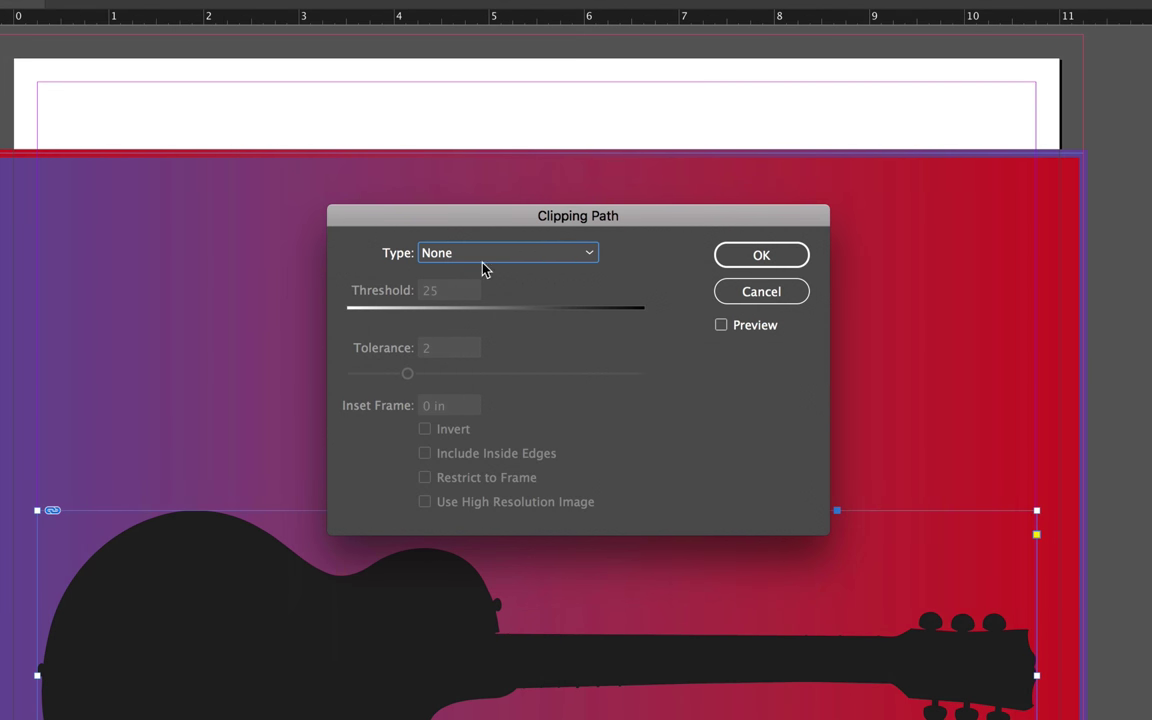
click(500, 267)
click(489, 299)
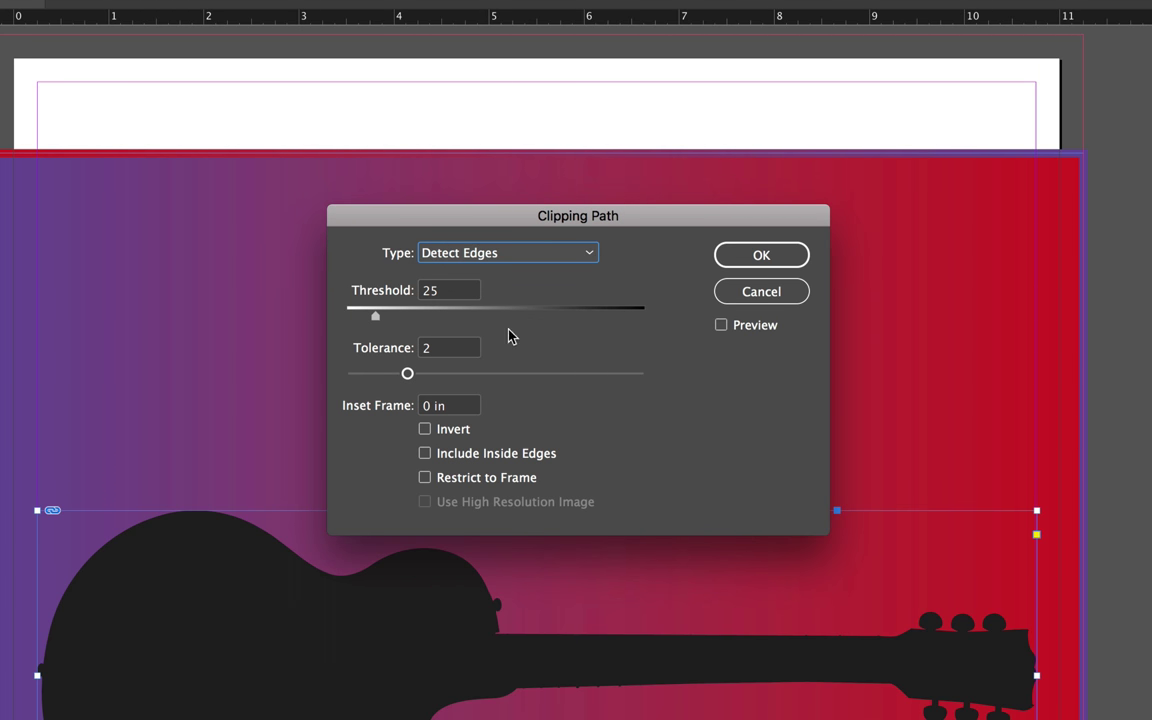
click(721, 325)
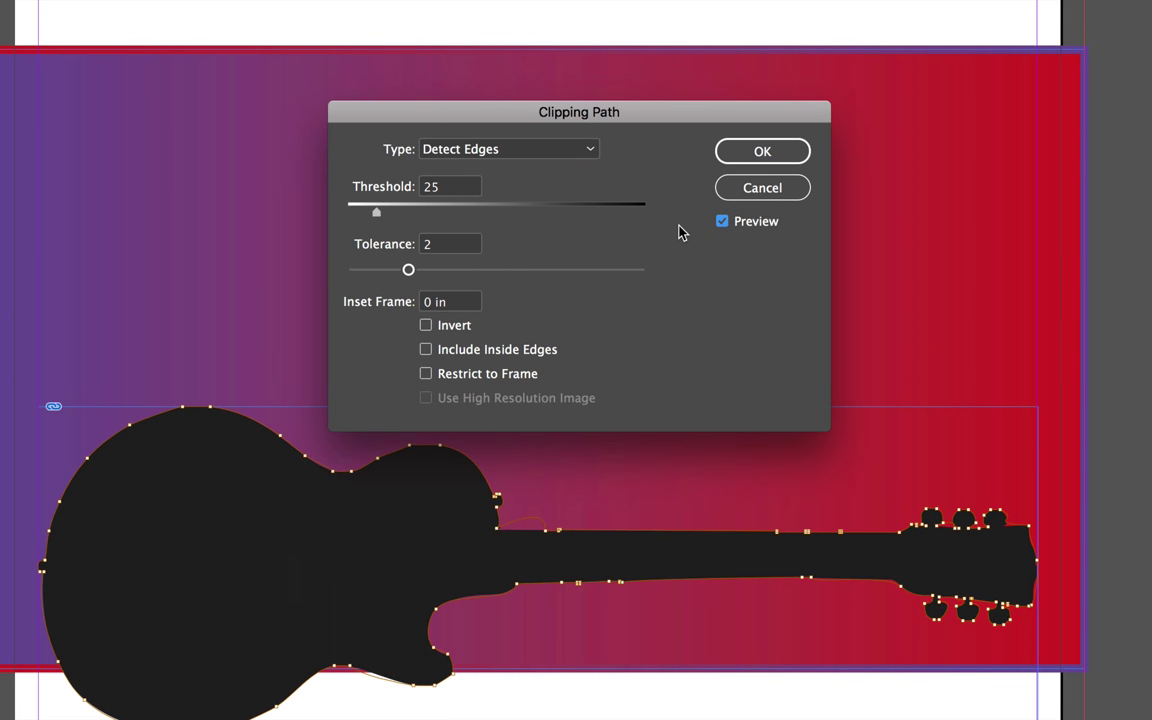
click(751, 161)
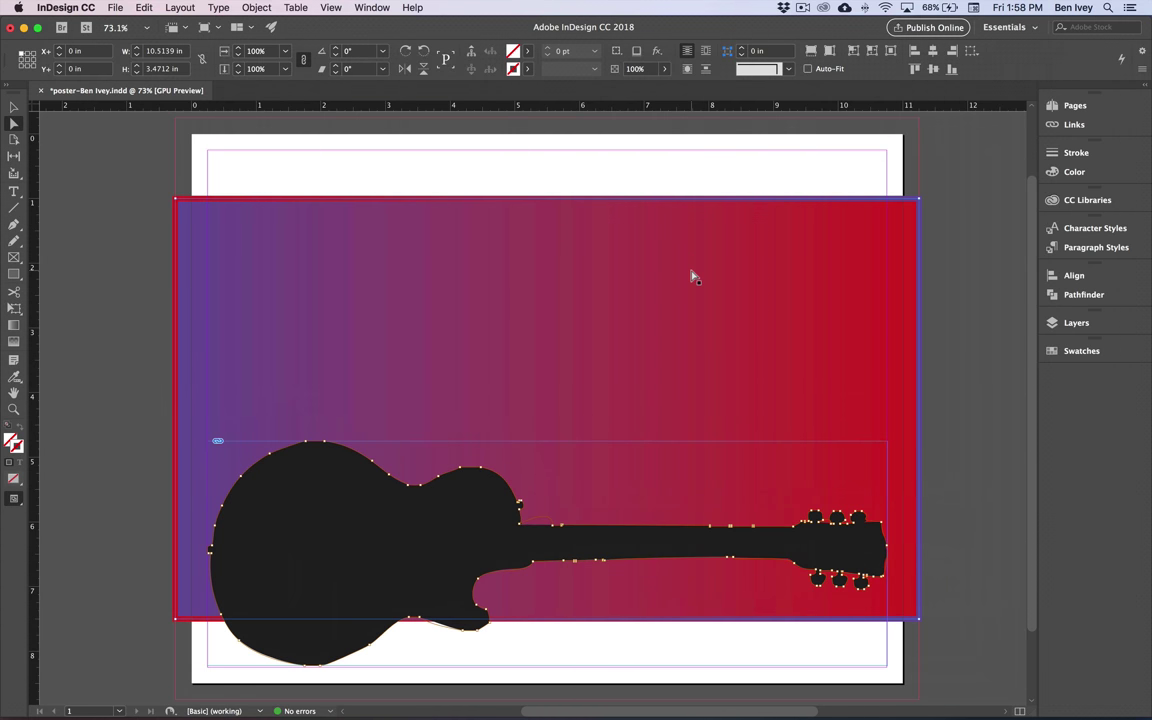
Step: Convert the guitar's clipping path into a guitar-shaped frame
click(255, 7)
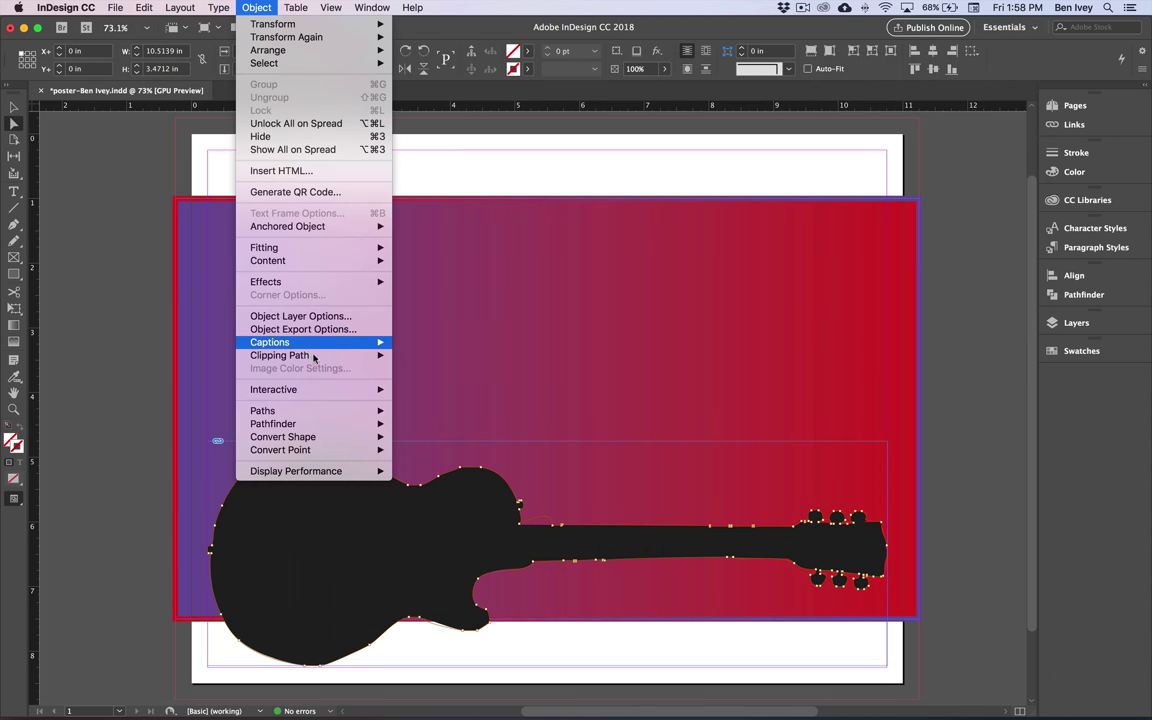
mouse_move(315, 357)
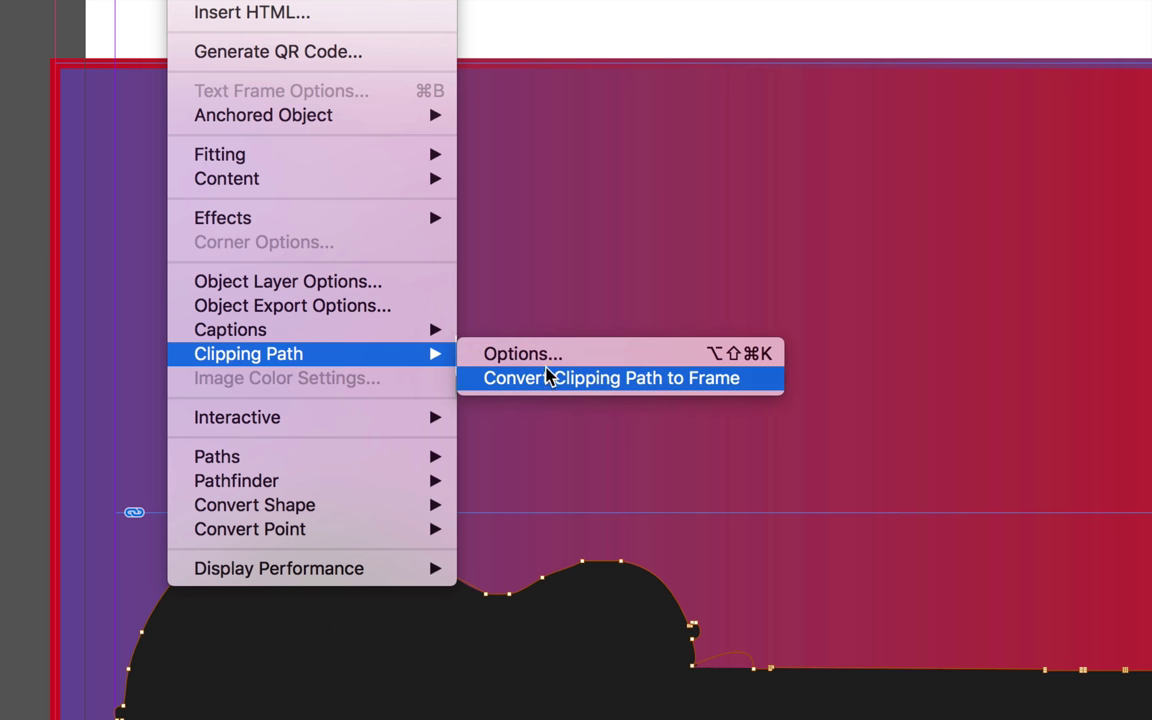
click(655, 388)
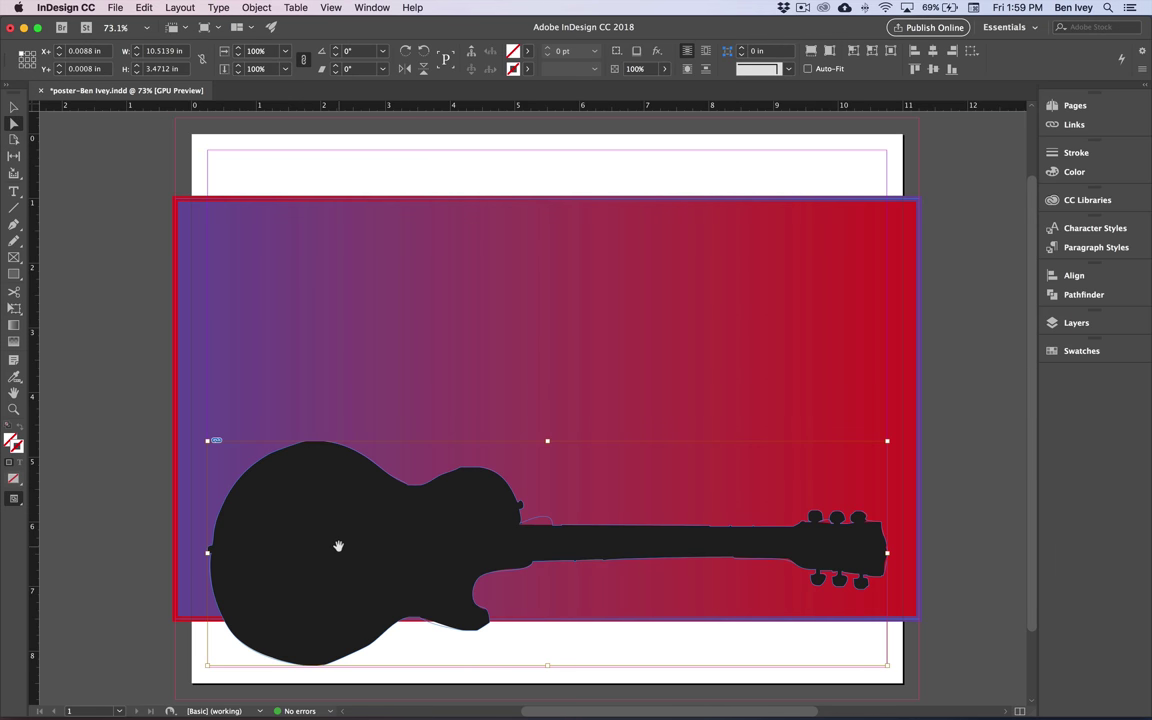
Step: Delete the black silhouette content and select the empty guitar-shaped frame
click(338, 546)
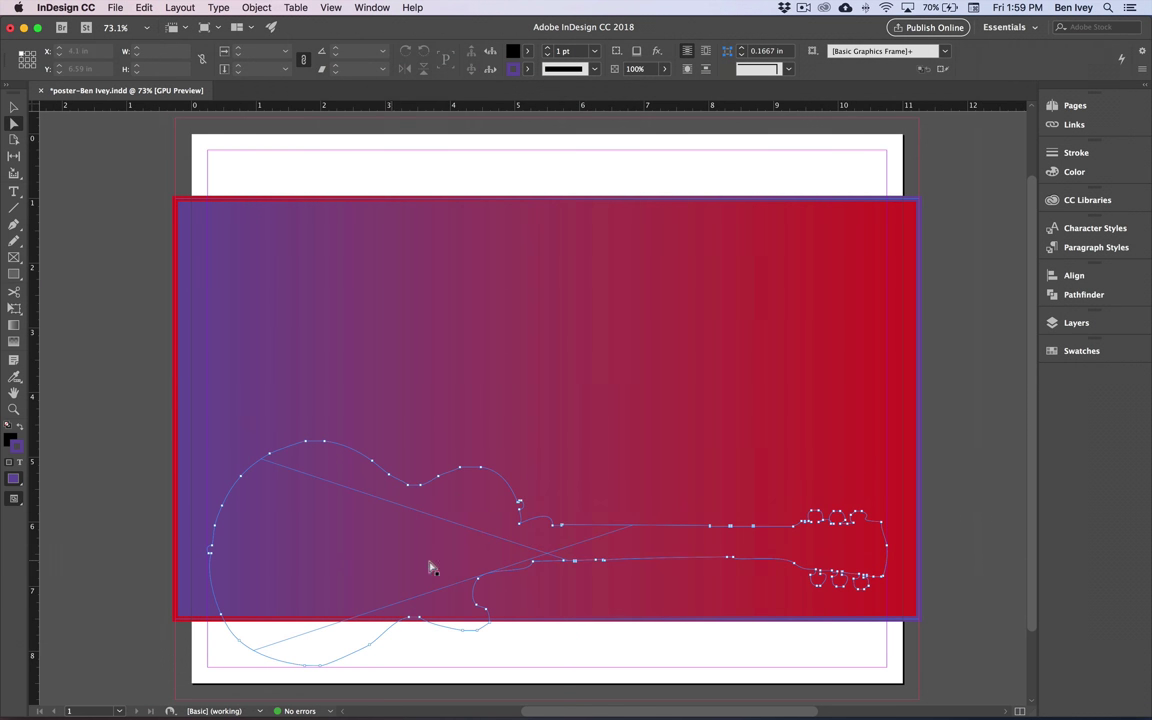
key(super+shift+a)
click(13, 106)
click(405, 521)
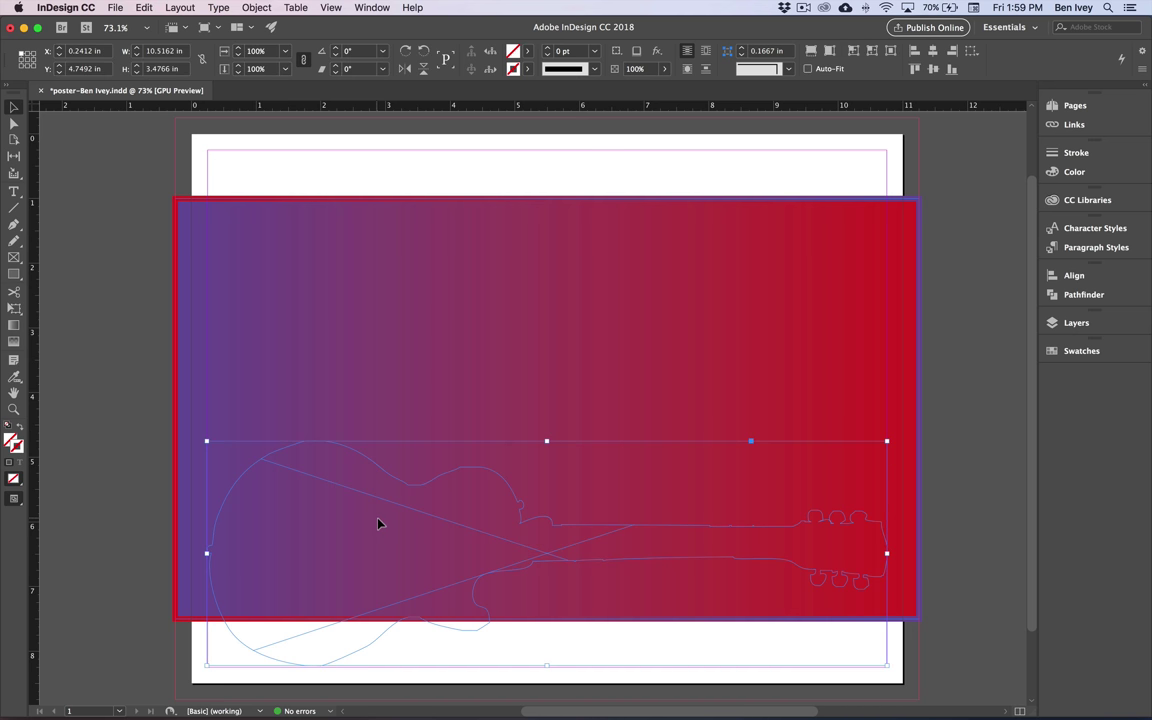
Step: Place guitar.jpg into the guitar-shaped frame without import options
click(115, 7)
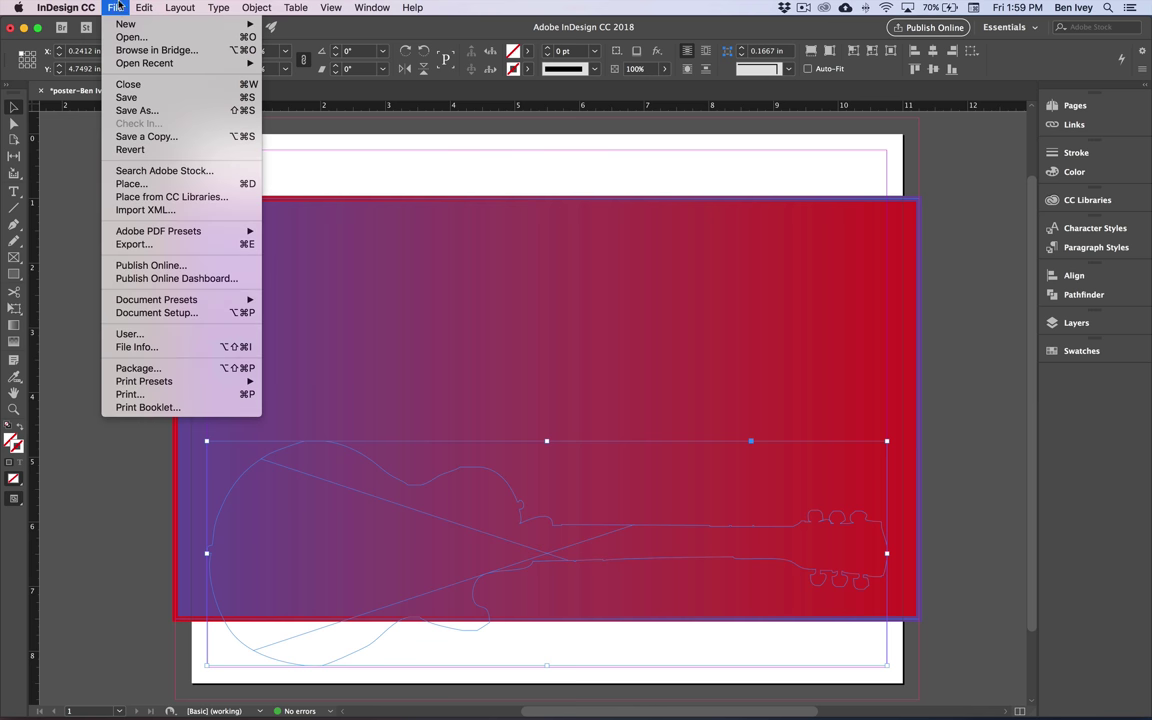
click(150, 183)
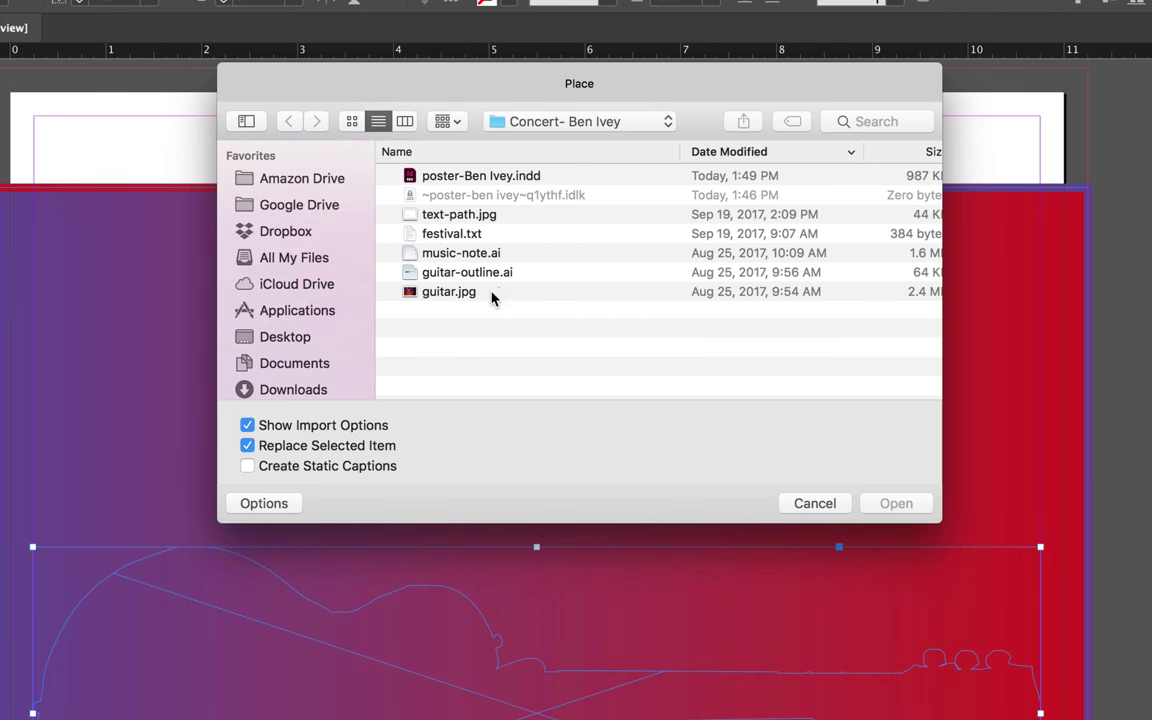
click(437, 292)
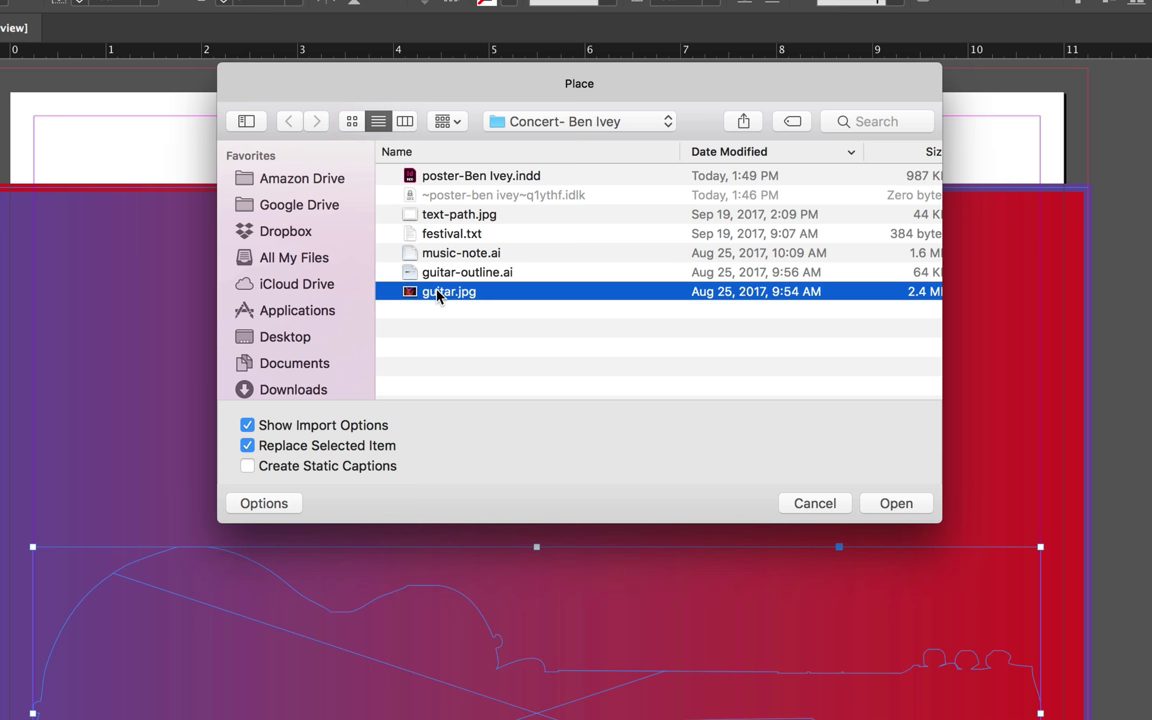
click(248, 426)
click(896, 503)
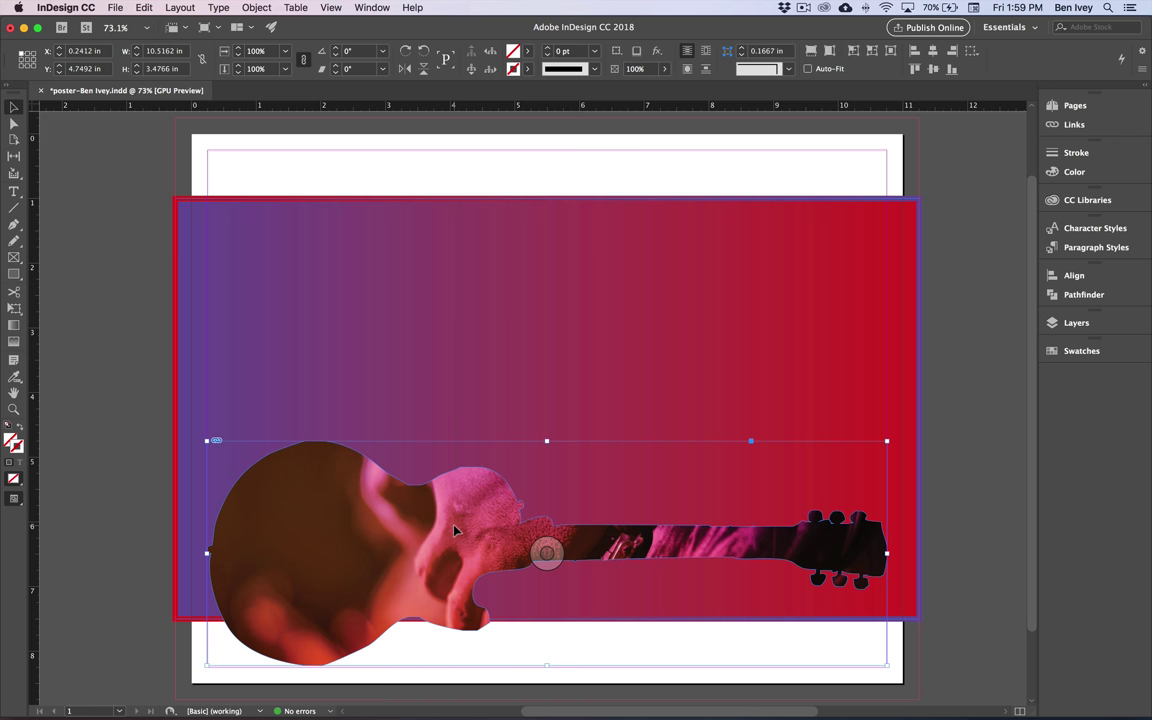
Step: Deselect everything and save the poster document
click(124, 112)
click(115, 7)
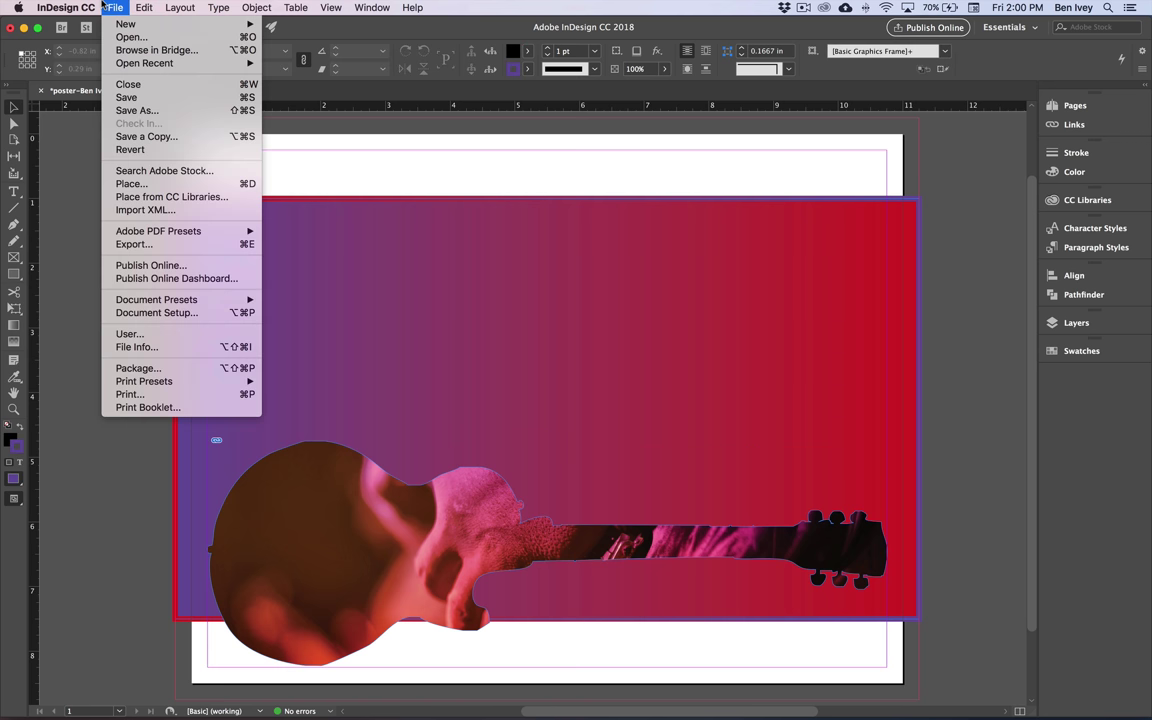
click(133, 96)
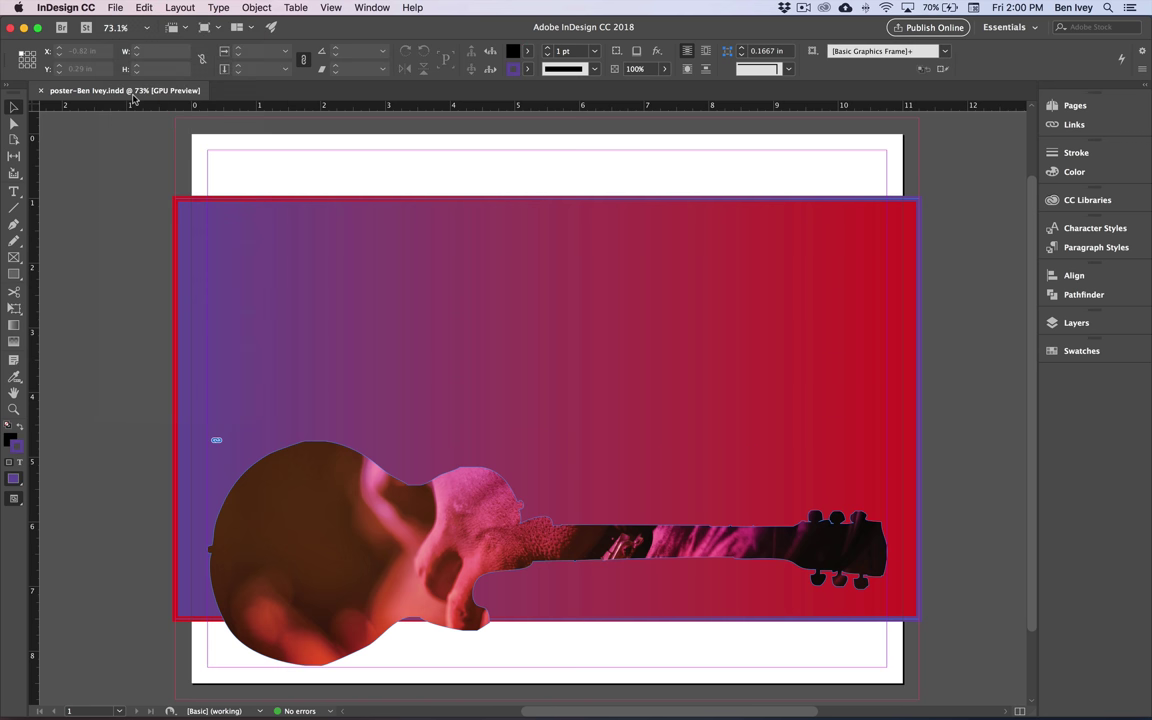
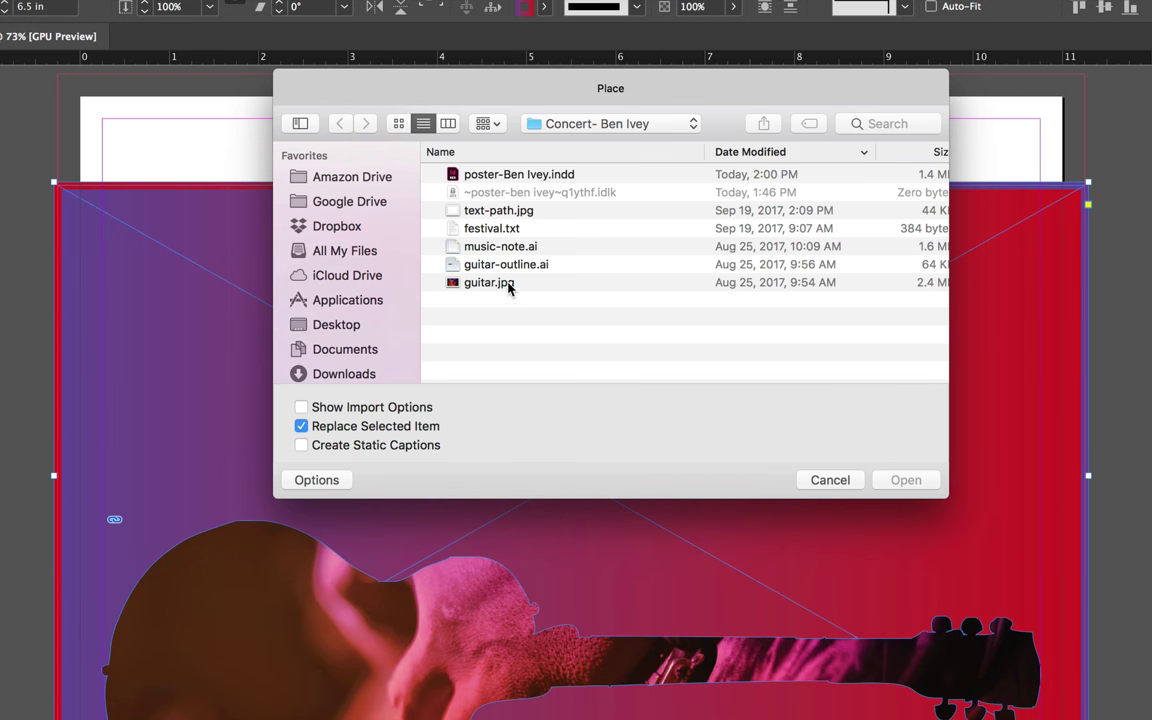
Step: Place guitar.jpg into the band frame, then select the photo inside the guitar-shaped frame
click(506, 284)
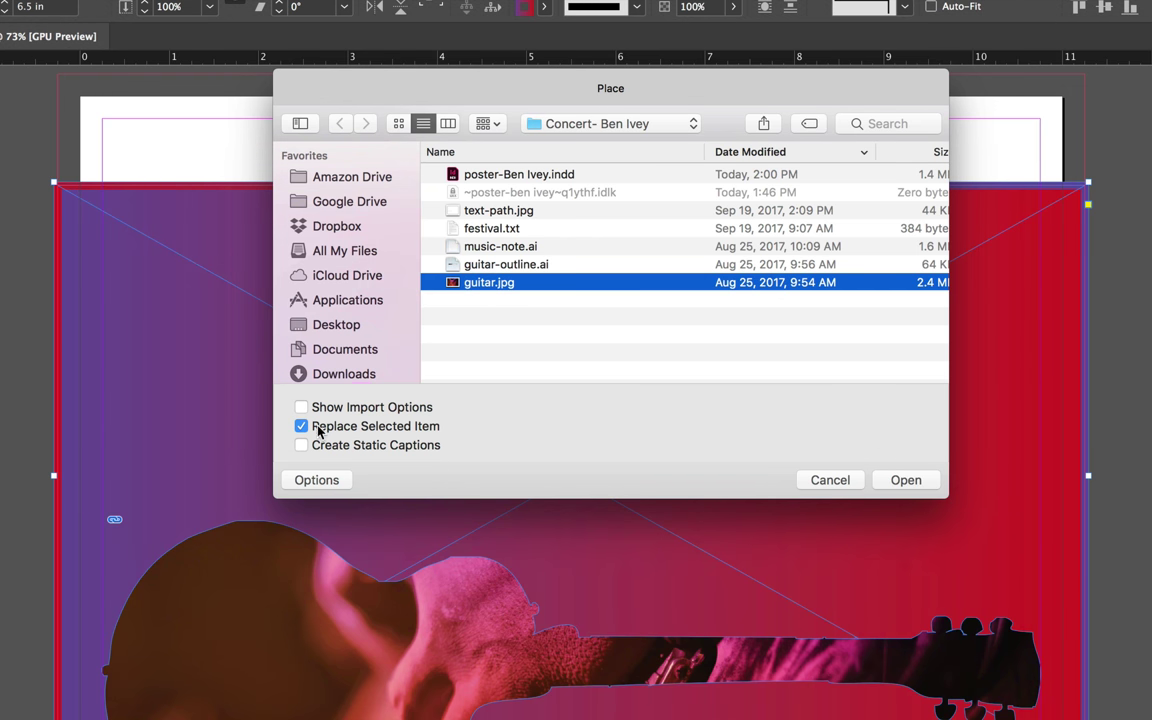
click(906, 480)
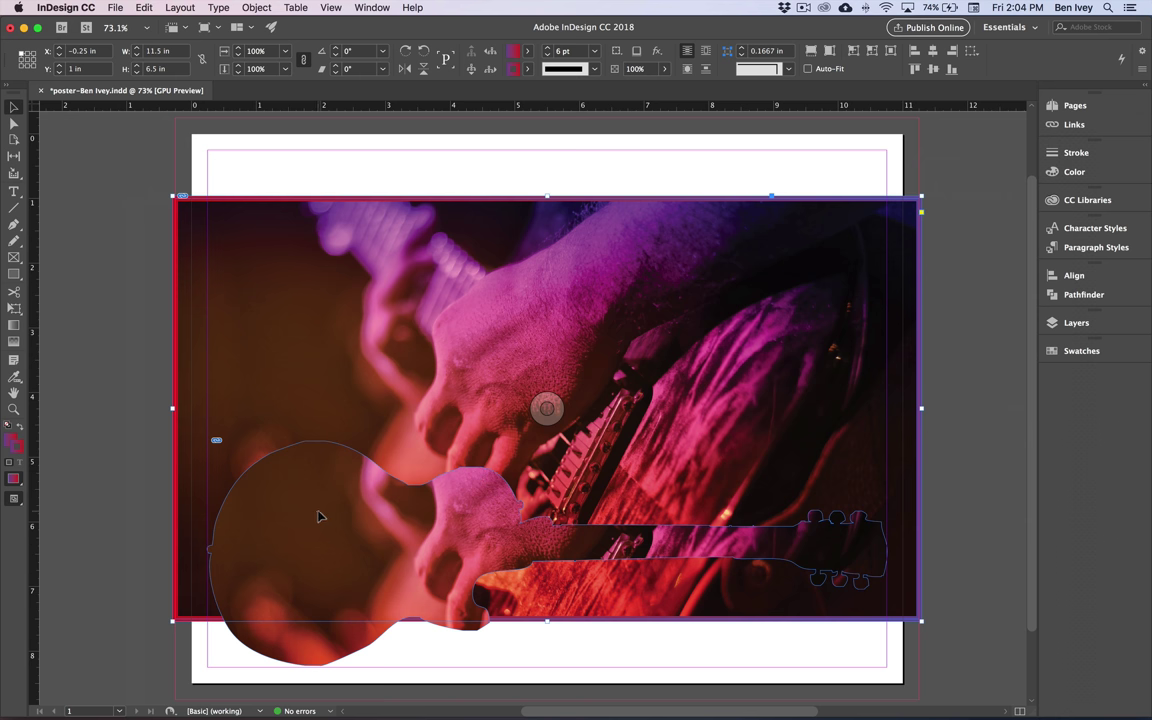
click(290, 645)
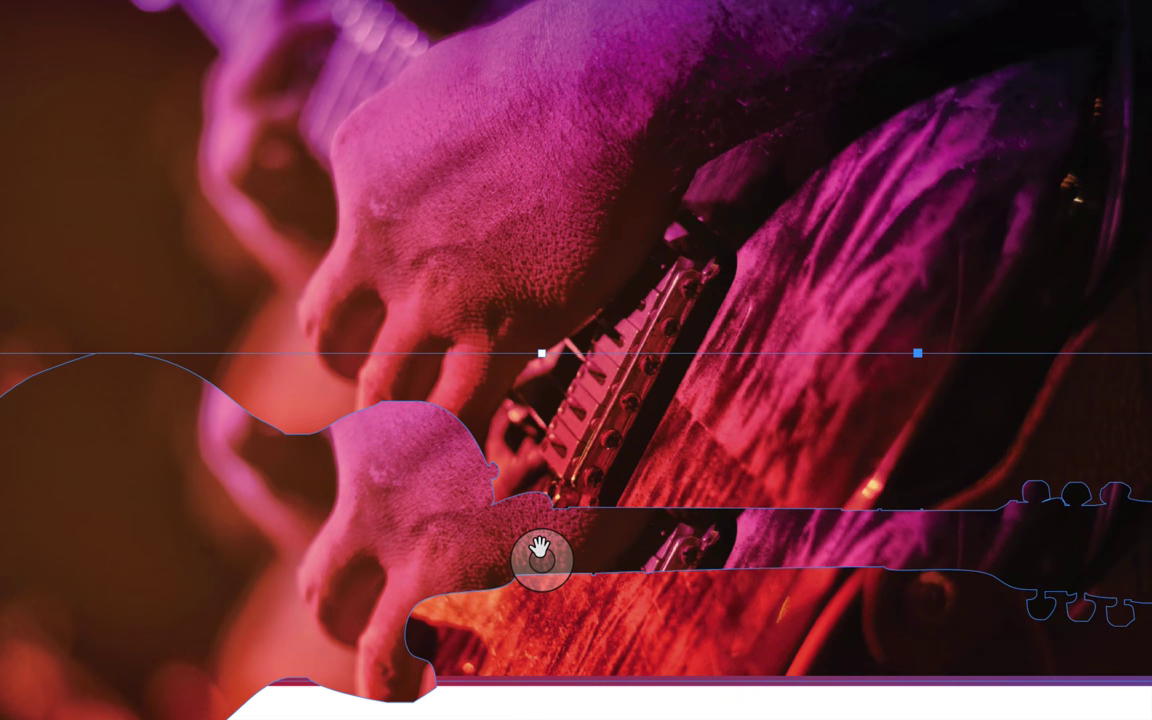
click(541, 556)
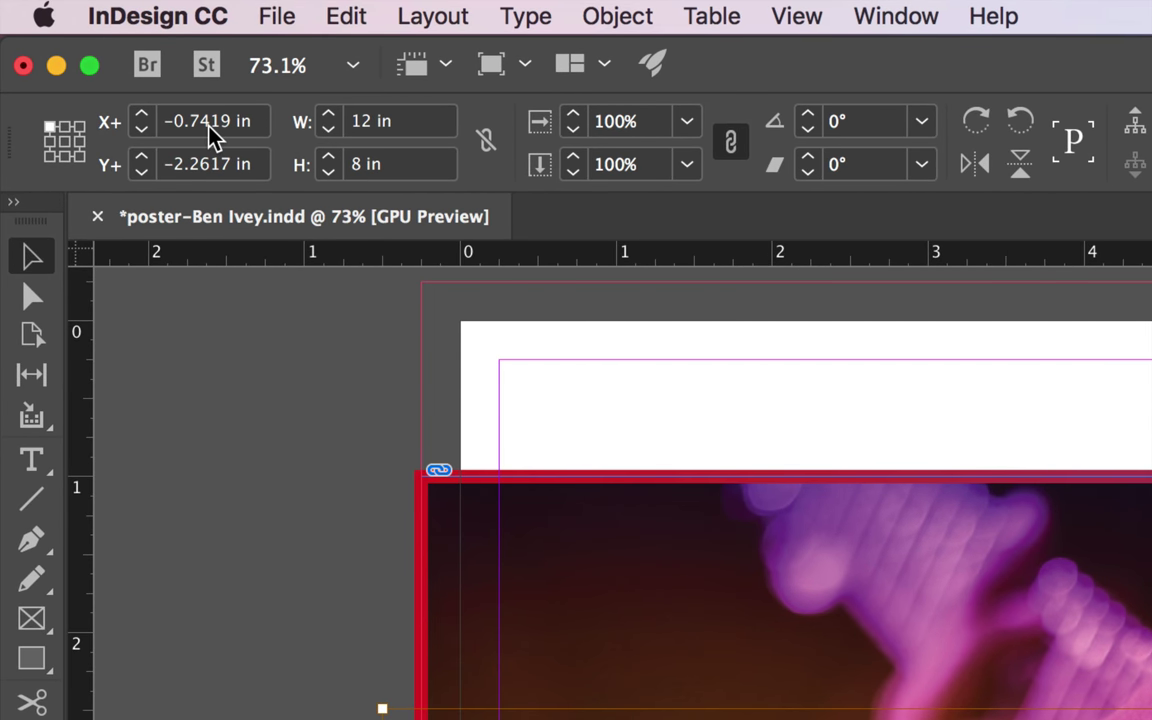
Step: Move the photo inside the guitar frame to X -0.75 in and Y -4.5 in
triple_click(209, 127)
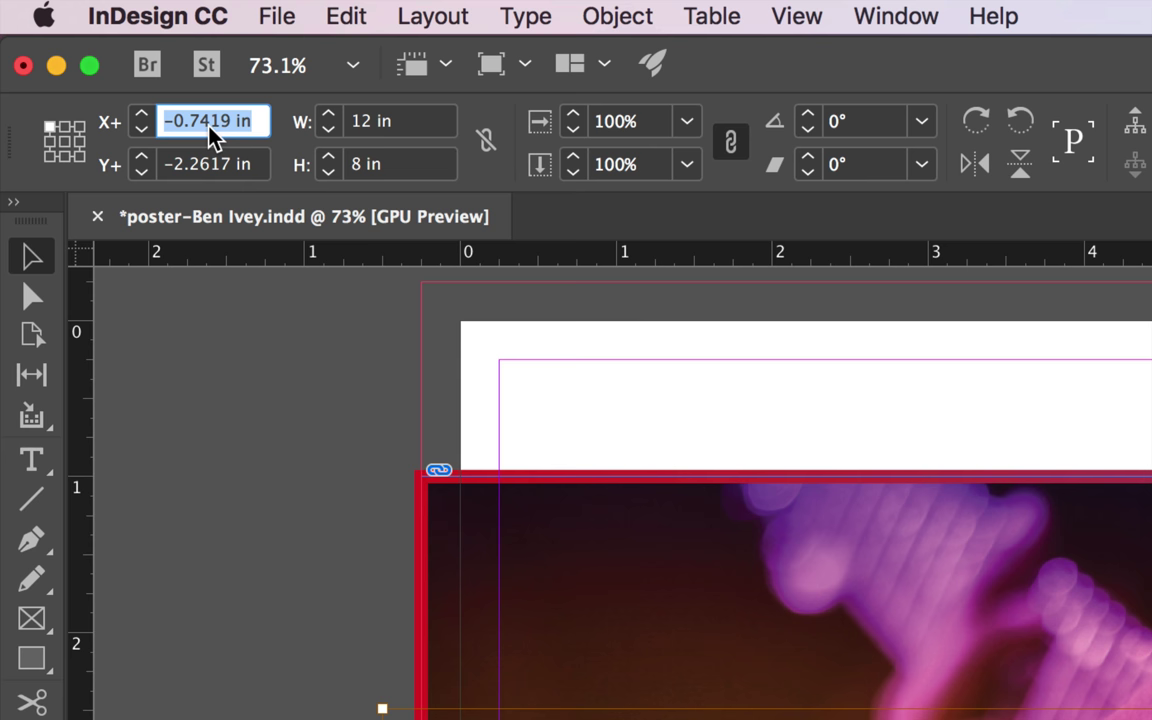
text(-.75)
key(Tab)
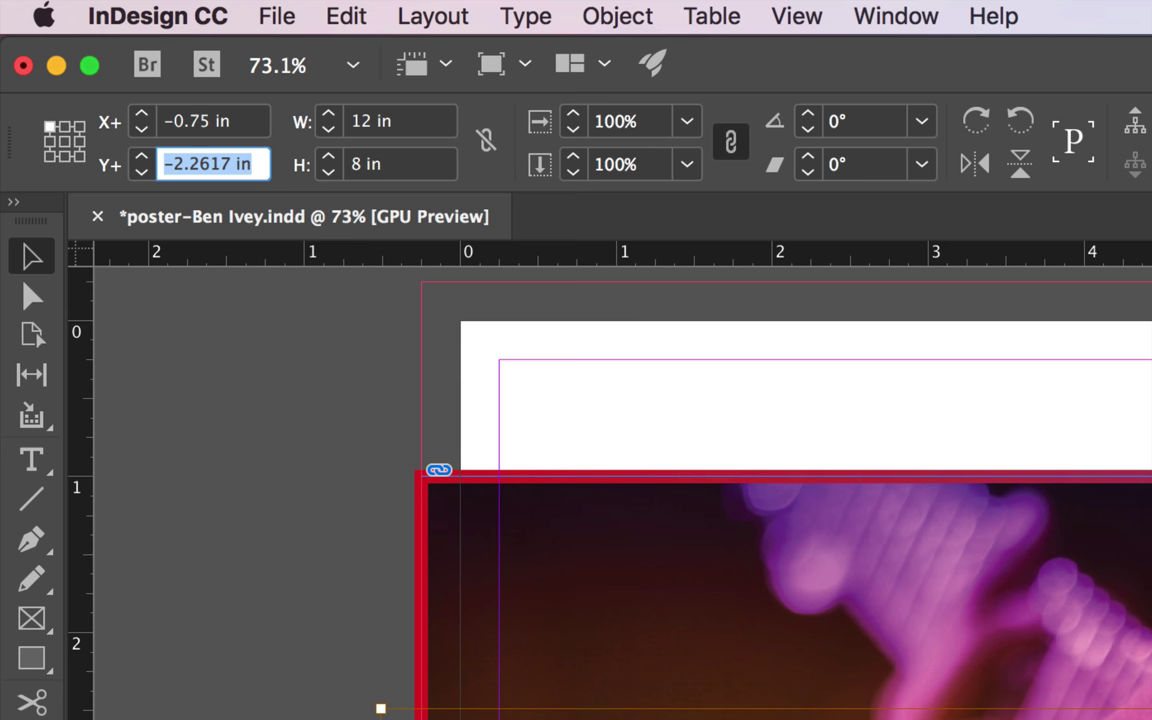
text(-)
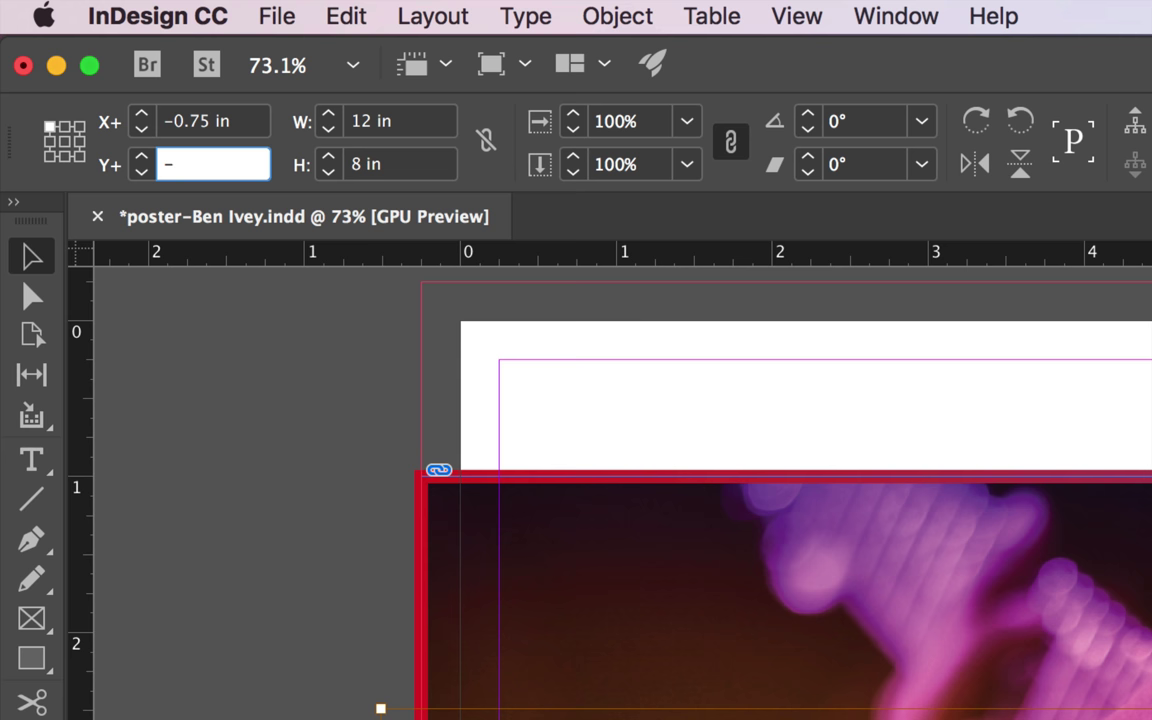
text(4.5)
key(Return)
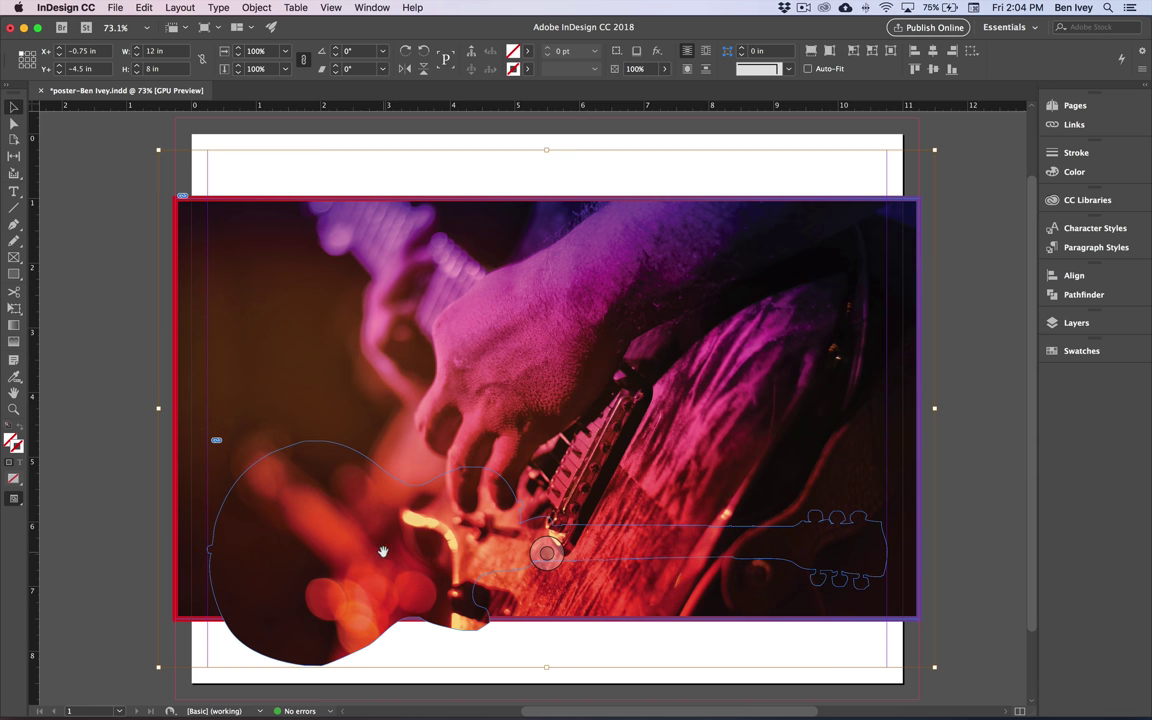
Step: Select the guitar-shaped frame and apply a drop shadow from the Control panel
click(277, 514)
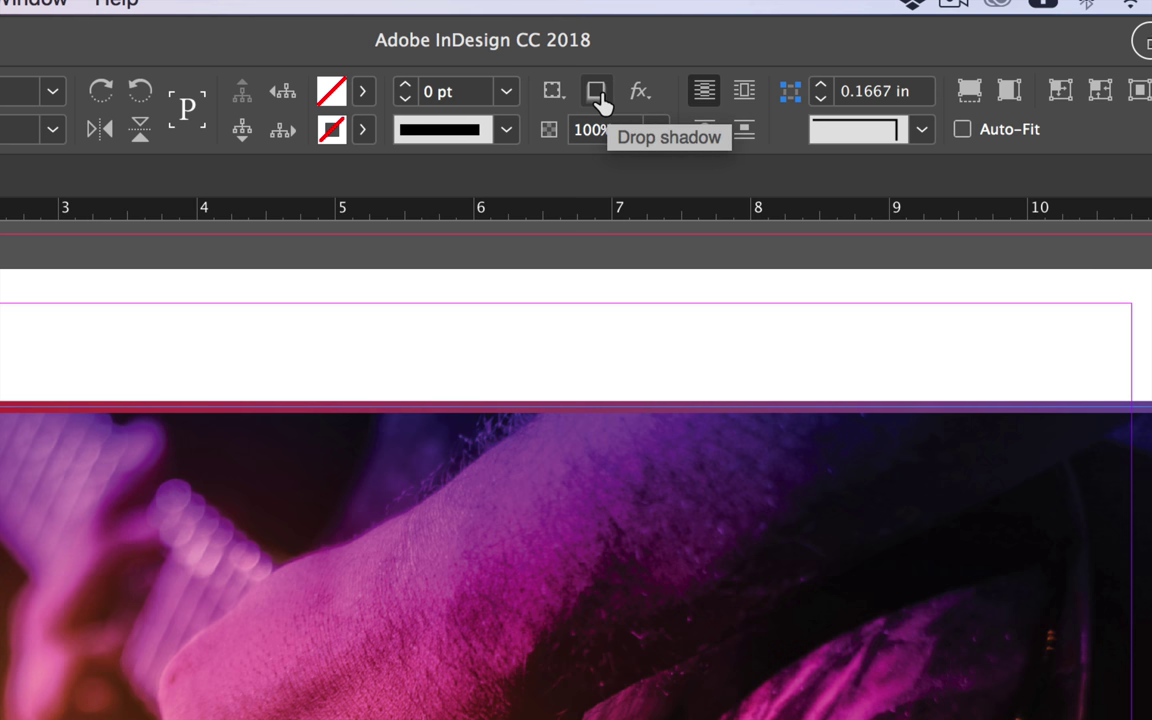
click(596, 97)
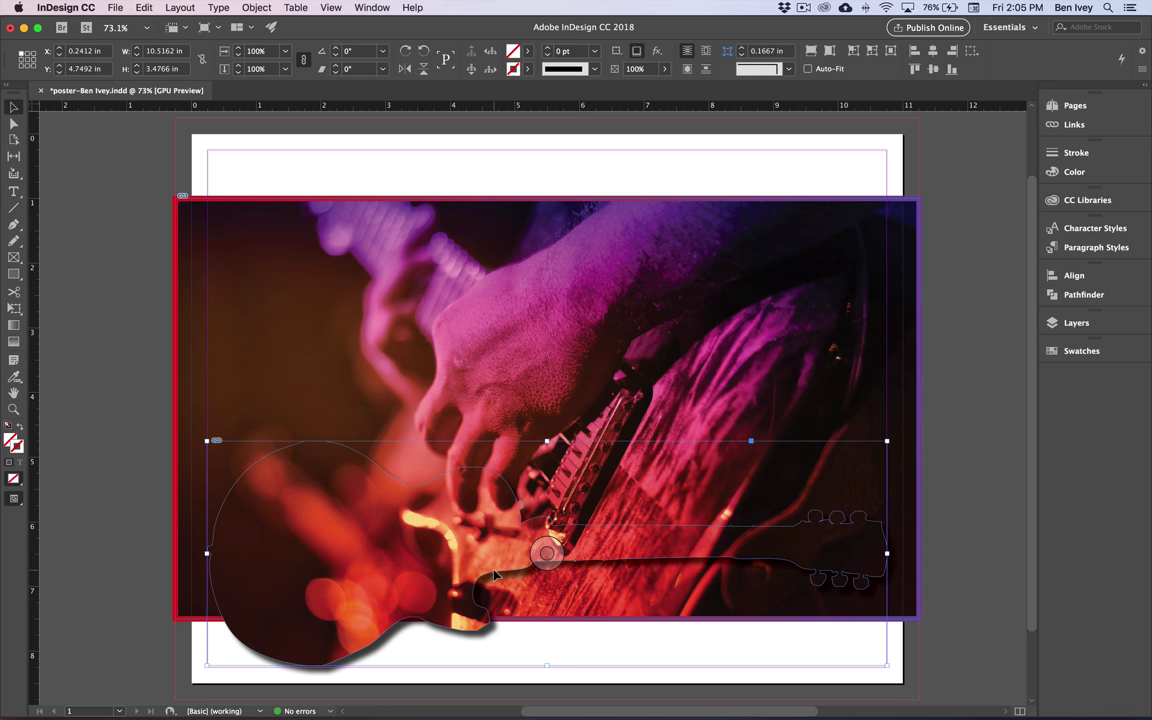
click(371, 9)
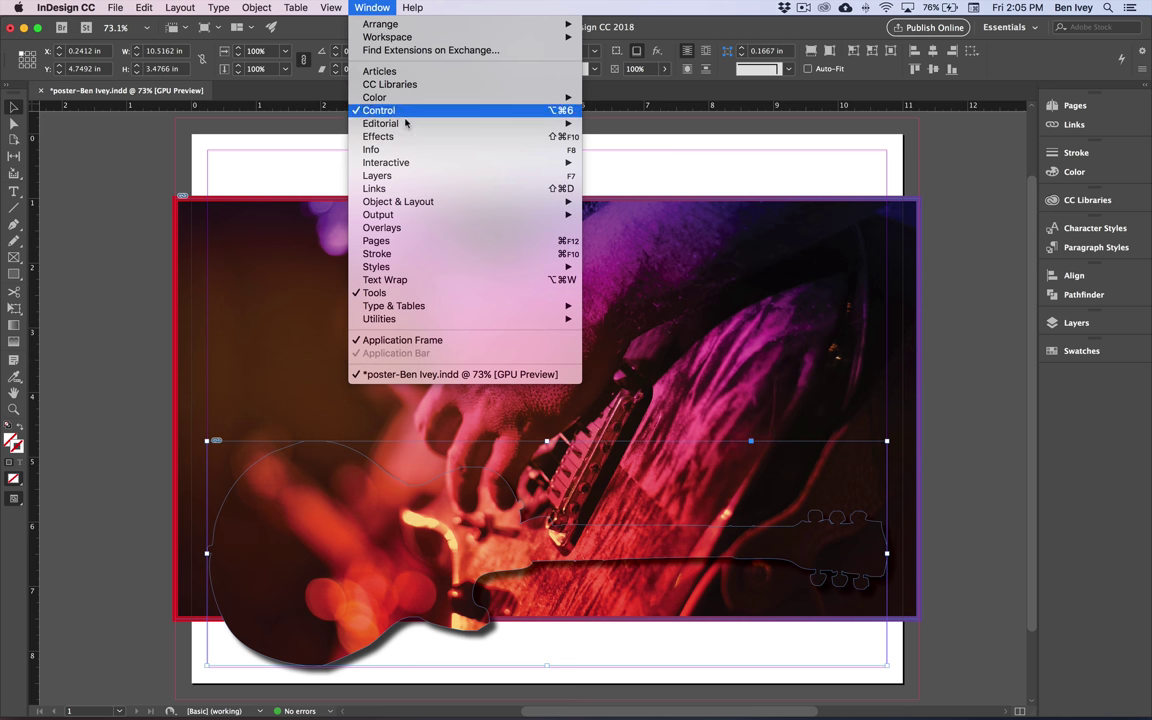
Step: In the Effects settings, change the guitar frame's drop shadow colour to purple C=70 M=80 Y=0 K=0
click(378, 136)
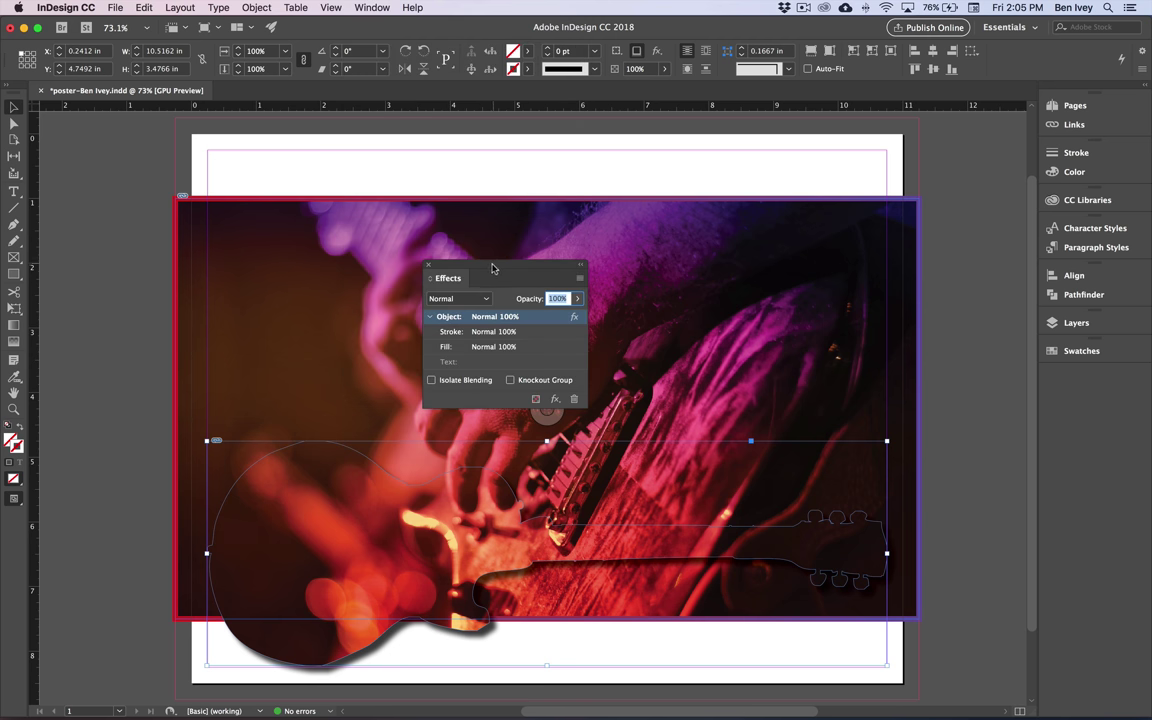
drag(504, 278, 636, 478)
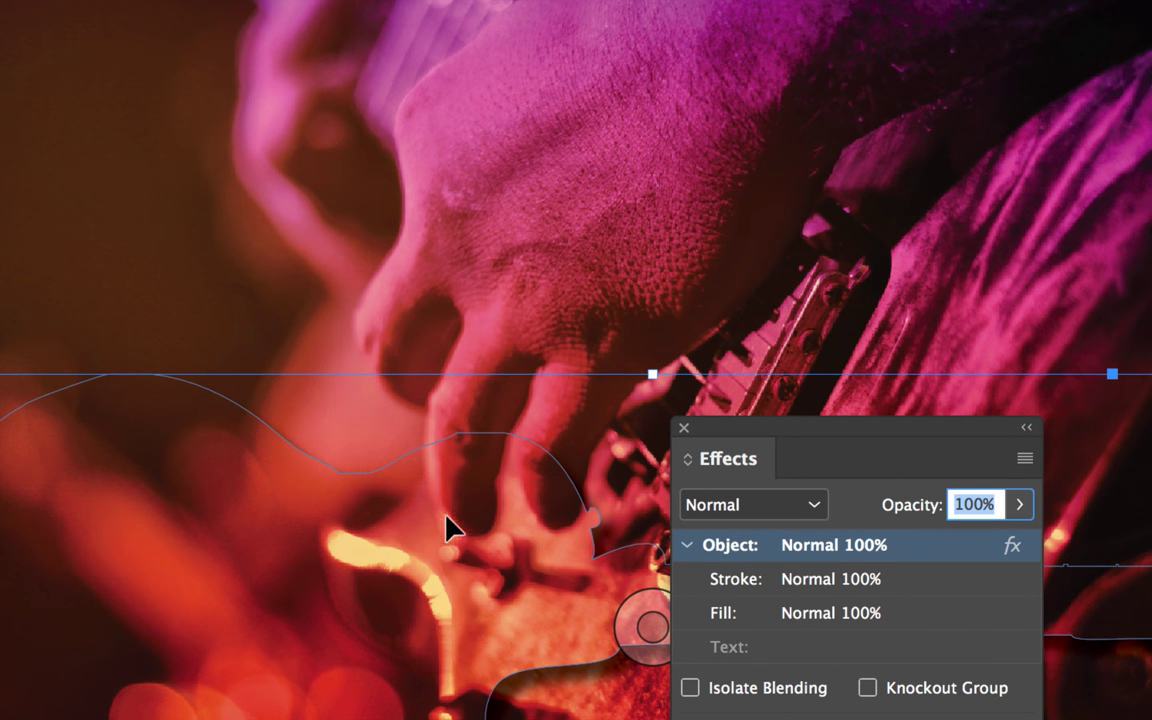
double_click(1012, 548)
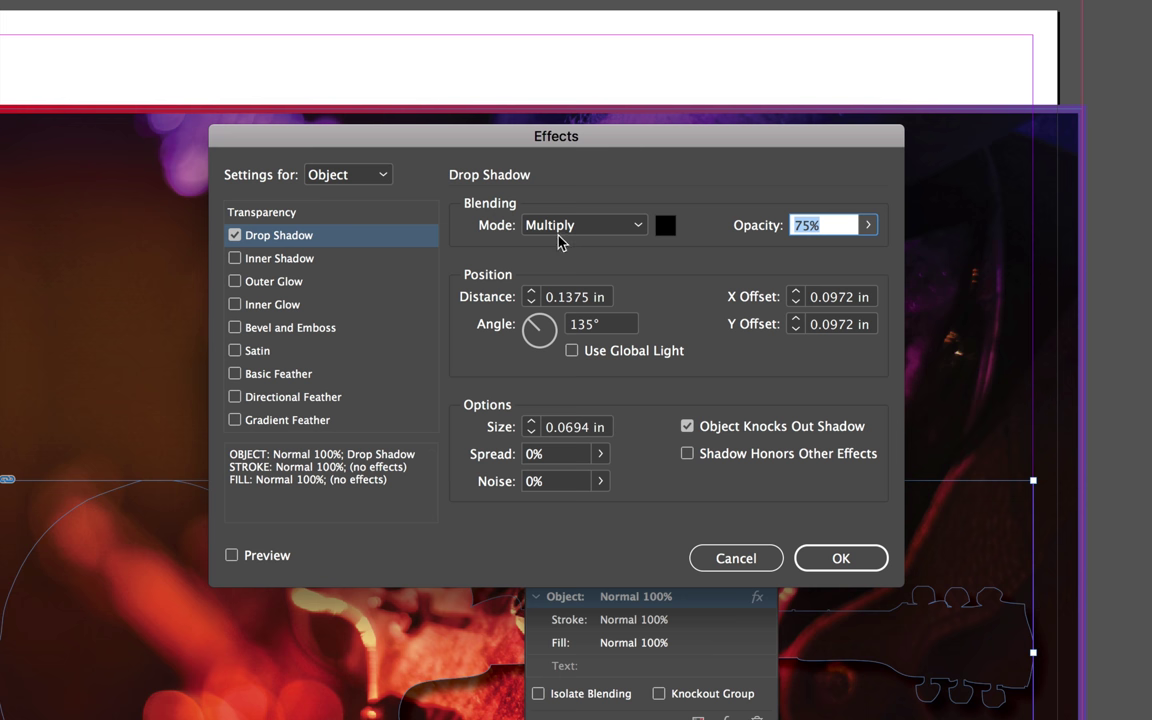
click(665, 226)
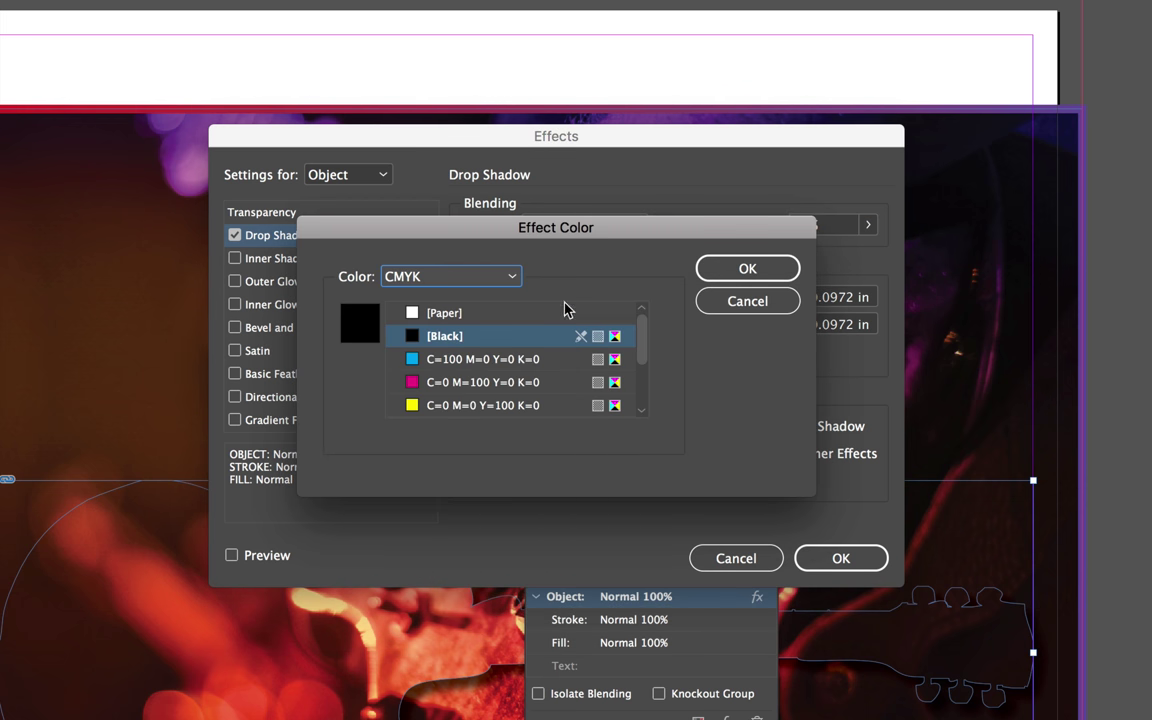
scroll(514, 360, down, 3)
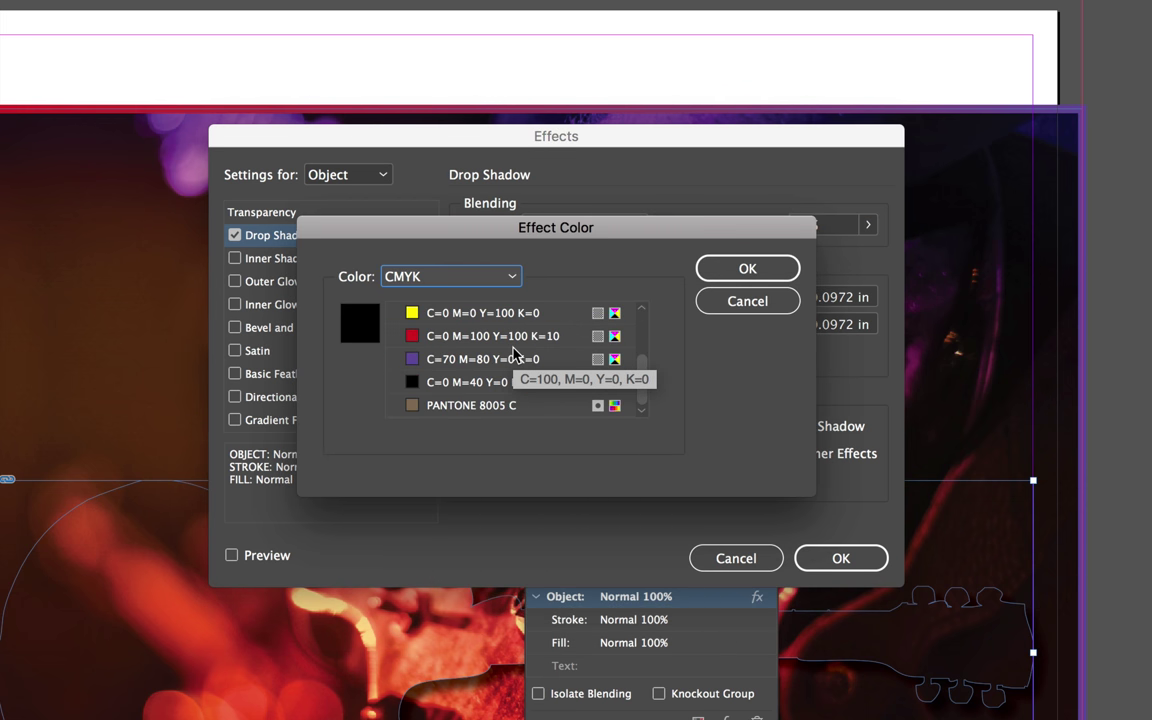
click(443, 366)
click(747, 270)
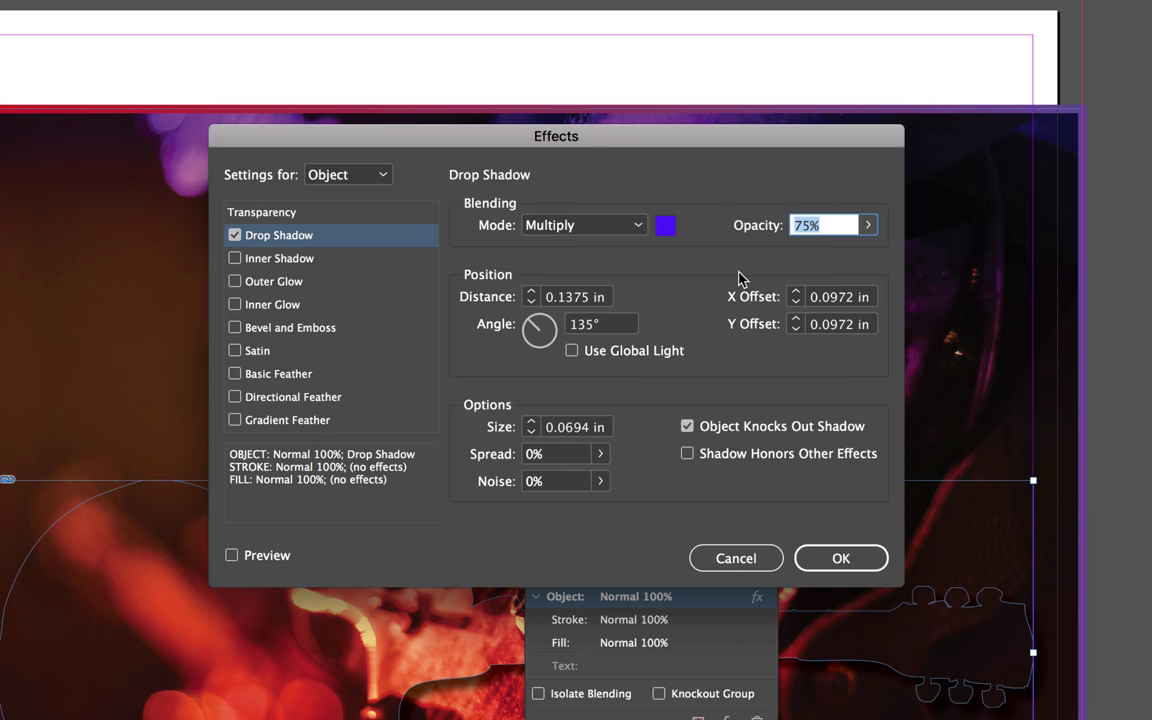
click(245, 560)
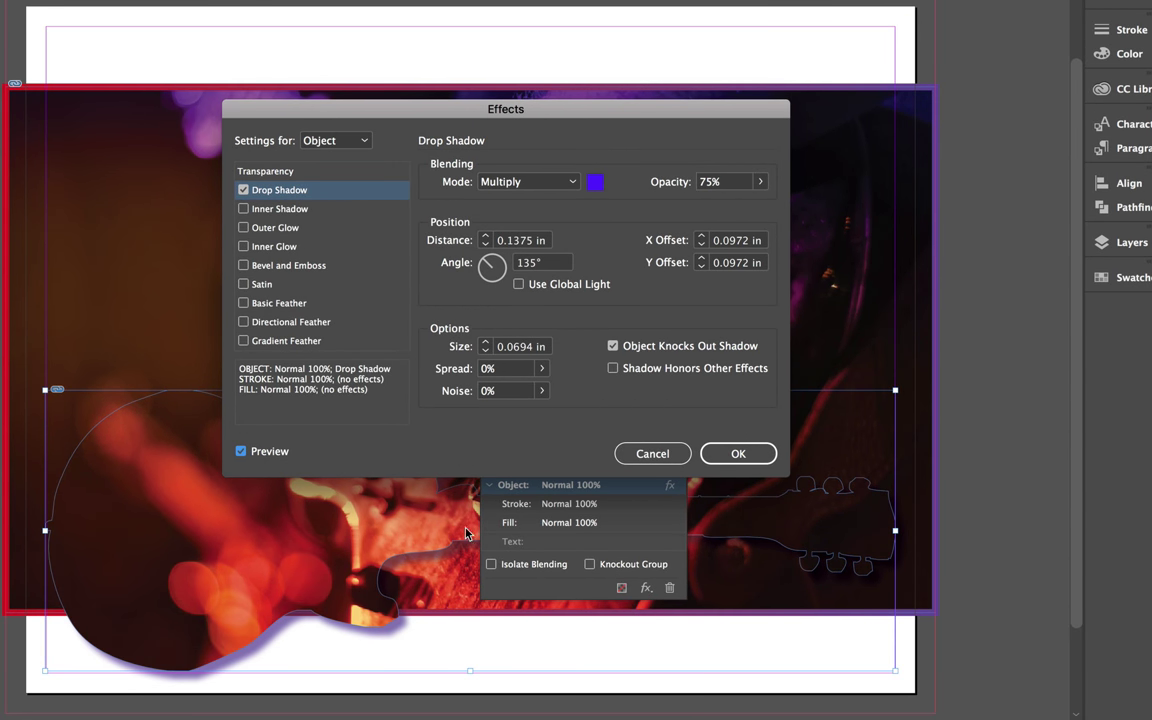
click(738, 453)
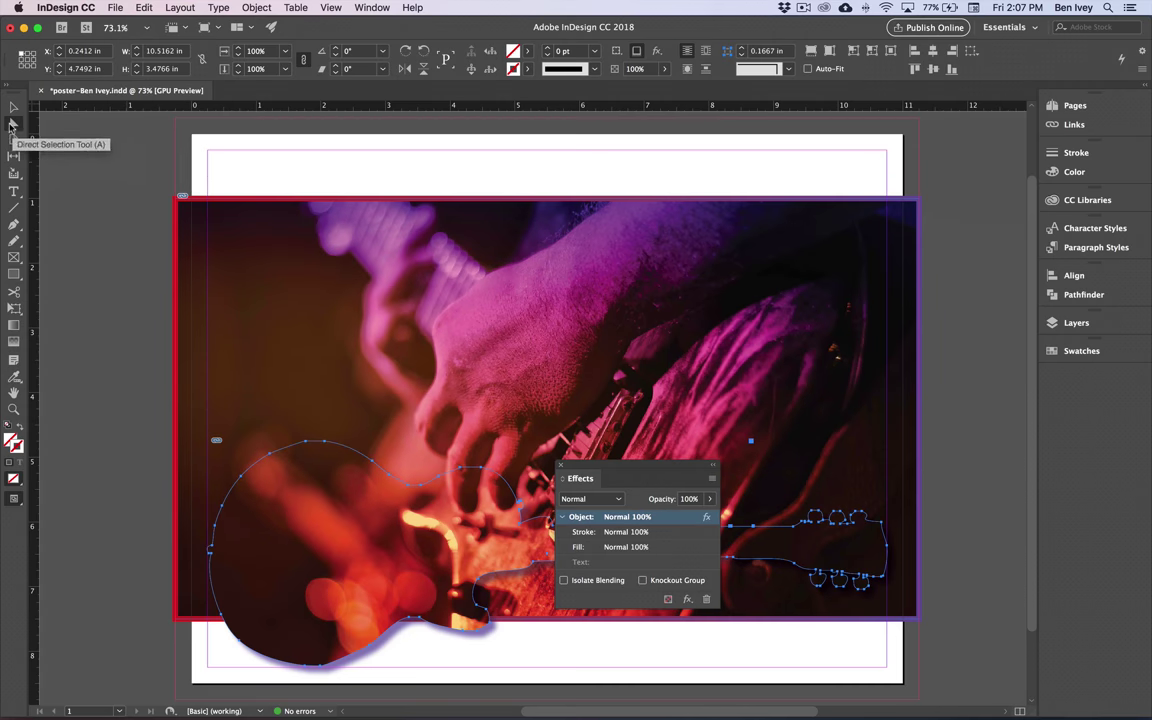
Step: Select the band's concert photo with Direct Selection and set its blending mode to Multiply
click(35, 138)
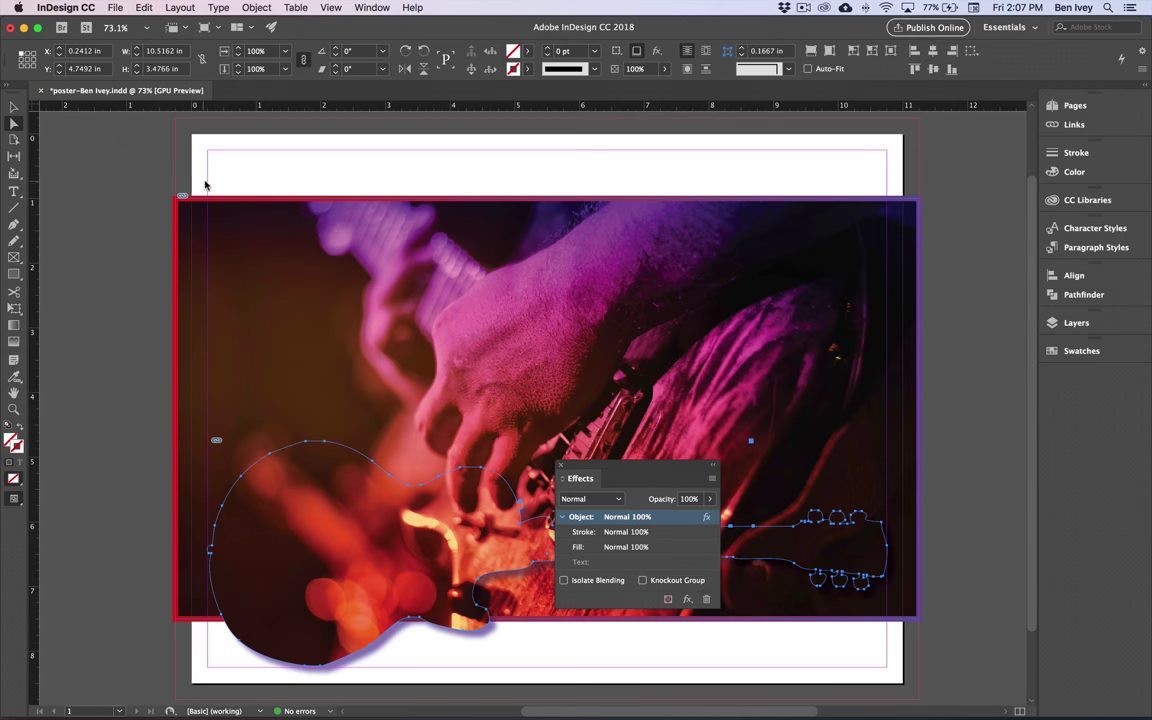
right_click(328, 242)
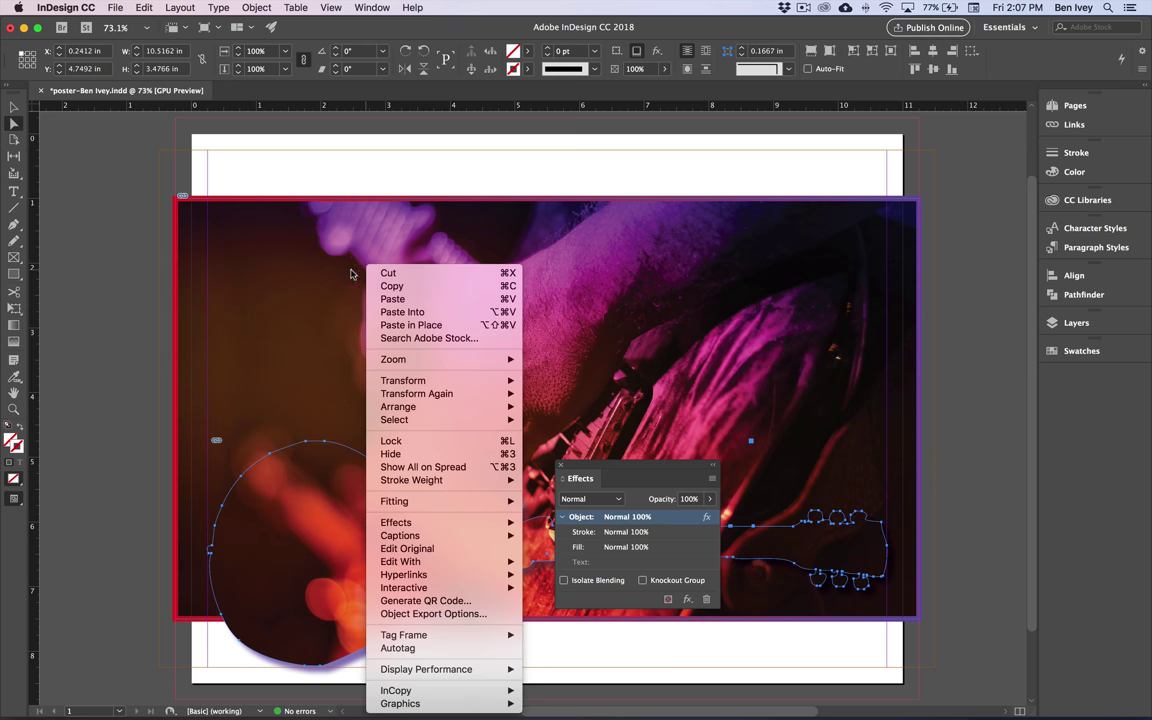
click(286, 229)
click(513, 321)
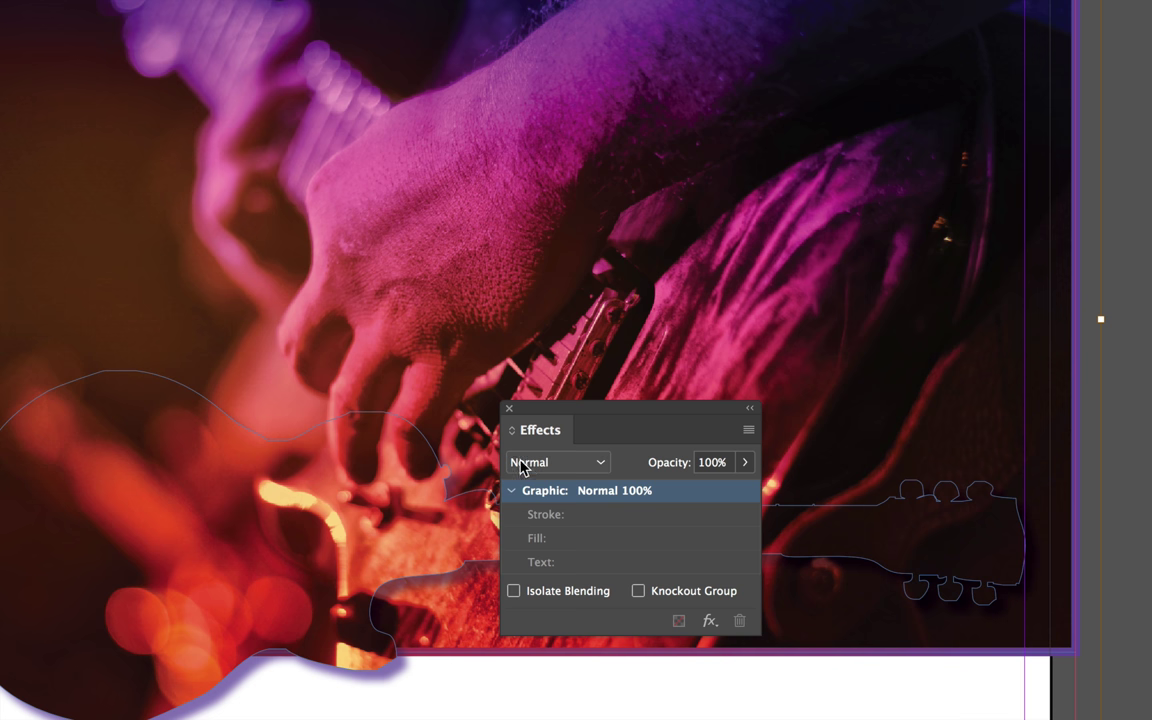
click(601, 465)
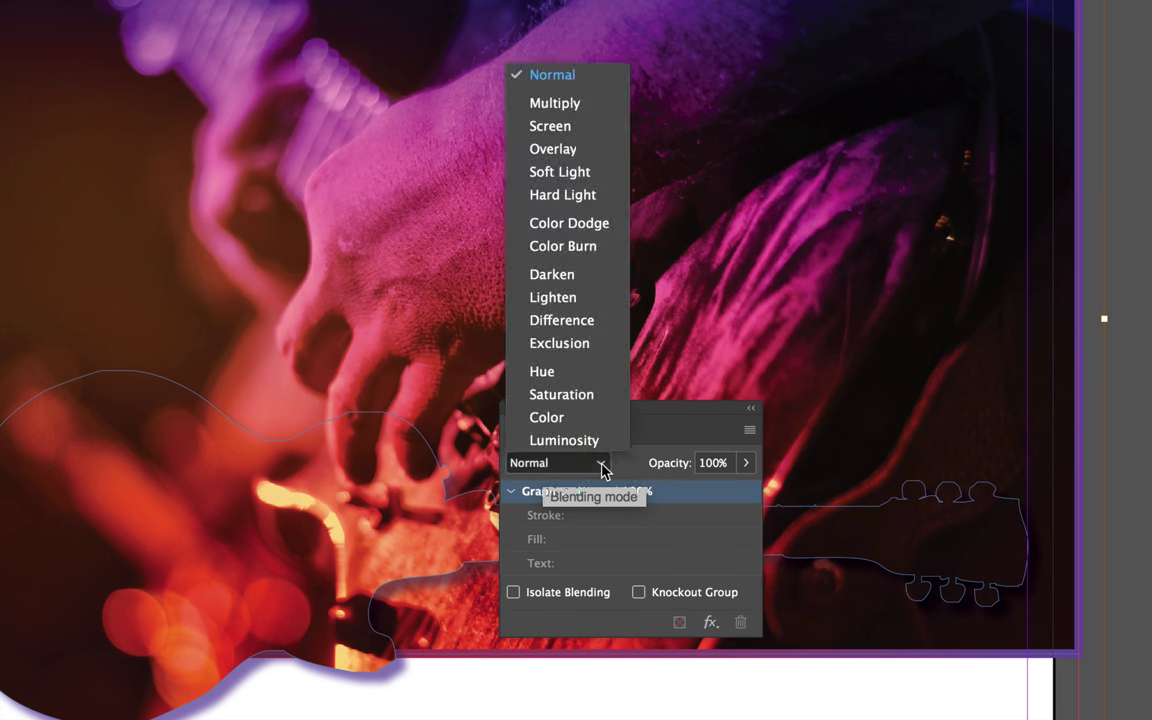
click(572, 104)
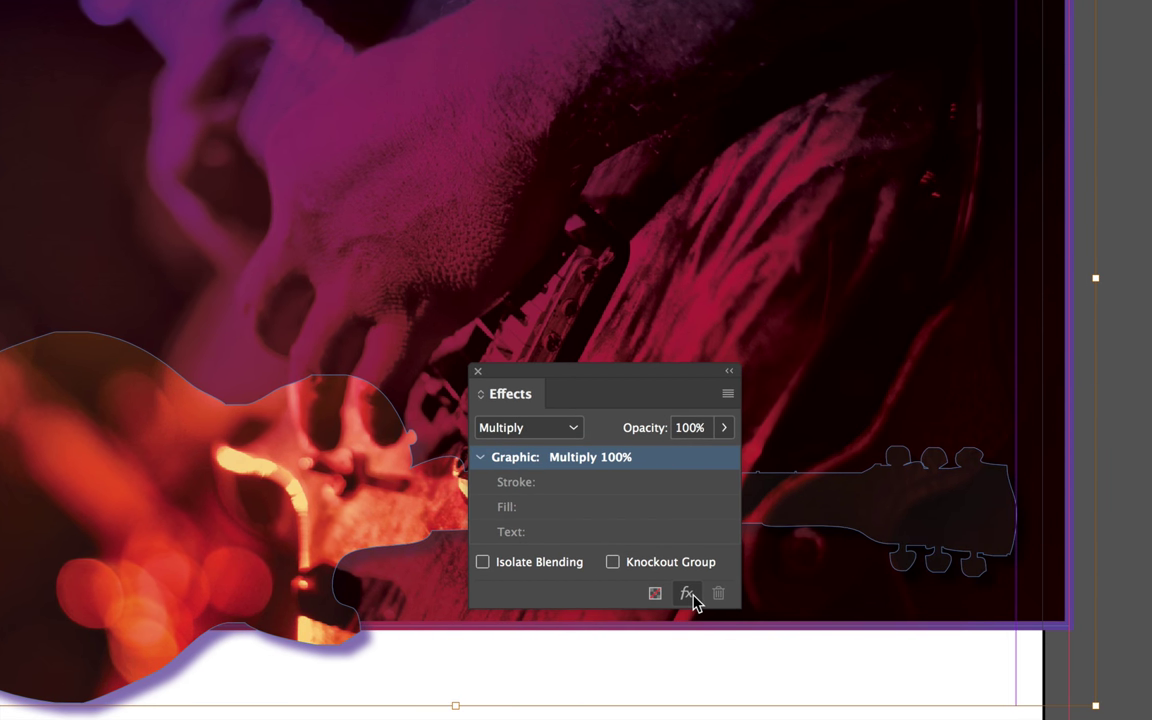
Step: Add a reversed 90° Gradient Feather to the band photo, its stop at about 85%
click(690, 594)
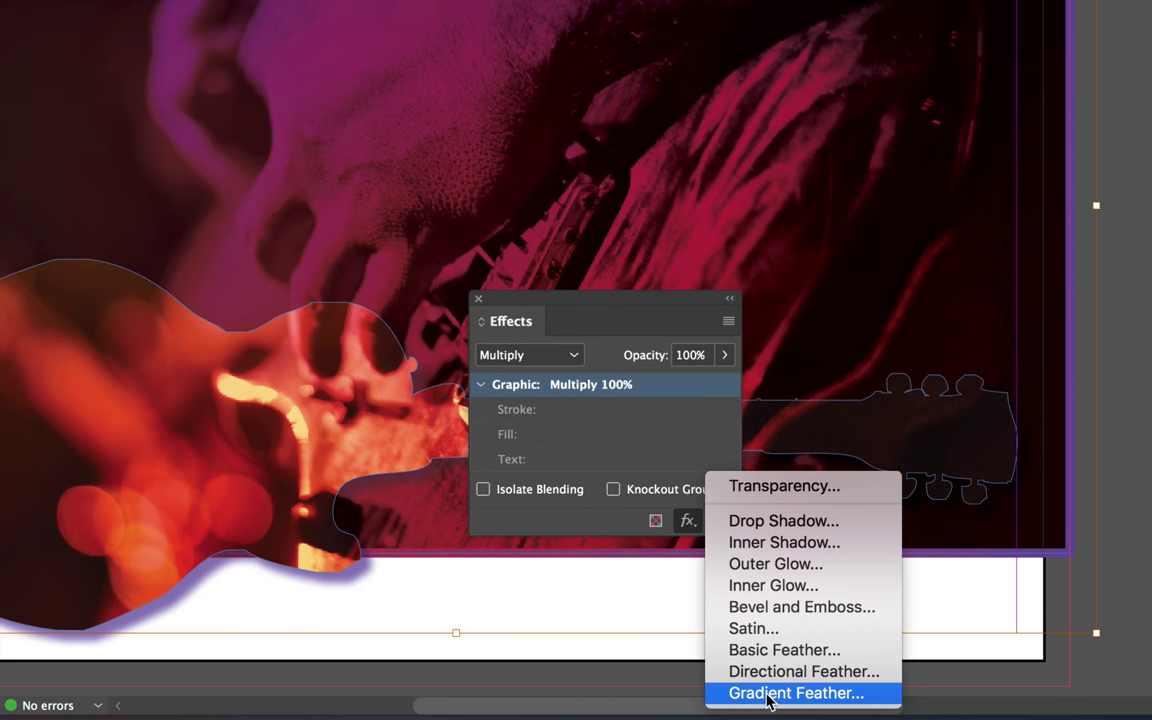
click(770, 694)
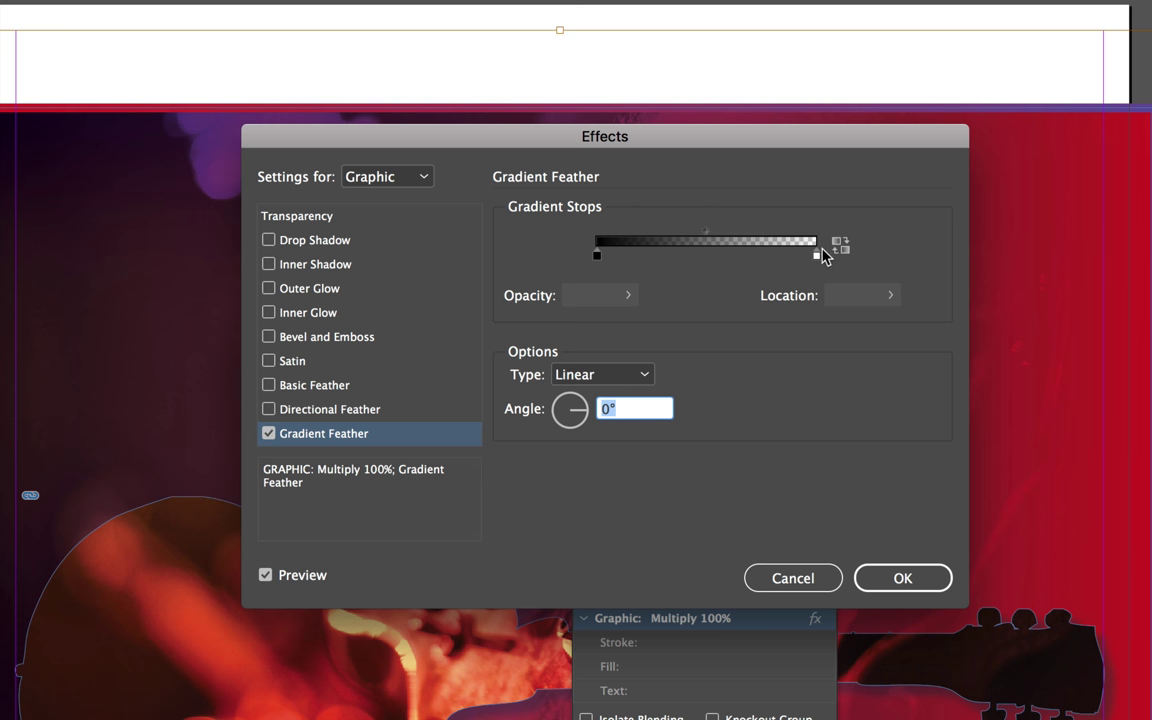
click(845, 252)
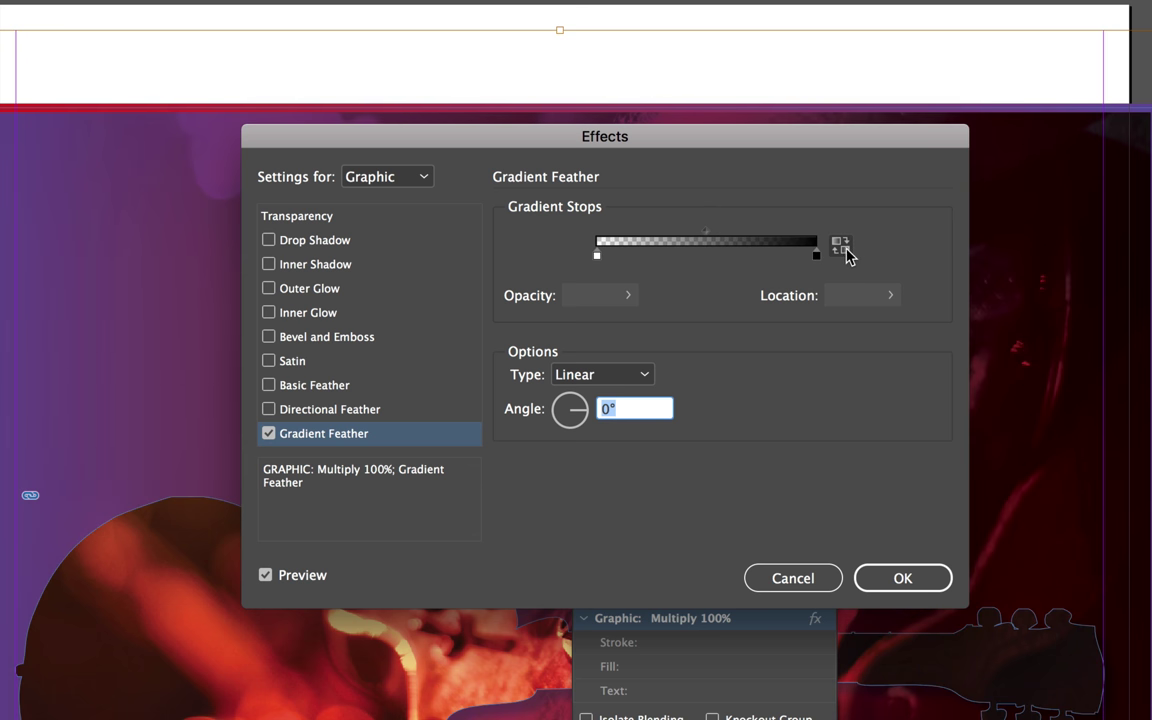
drag(573, 414, 570, 396)
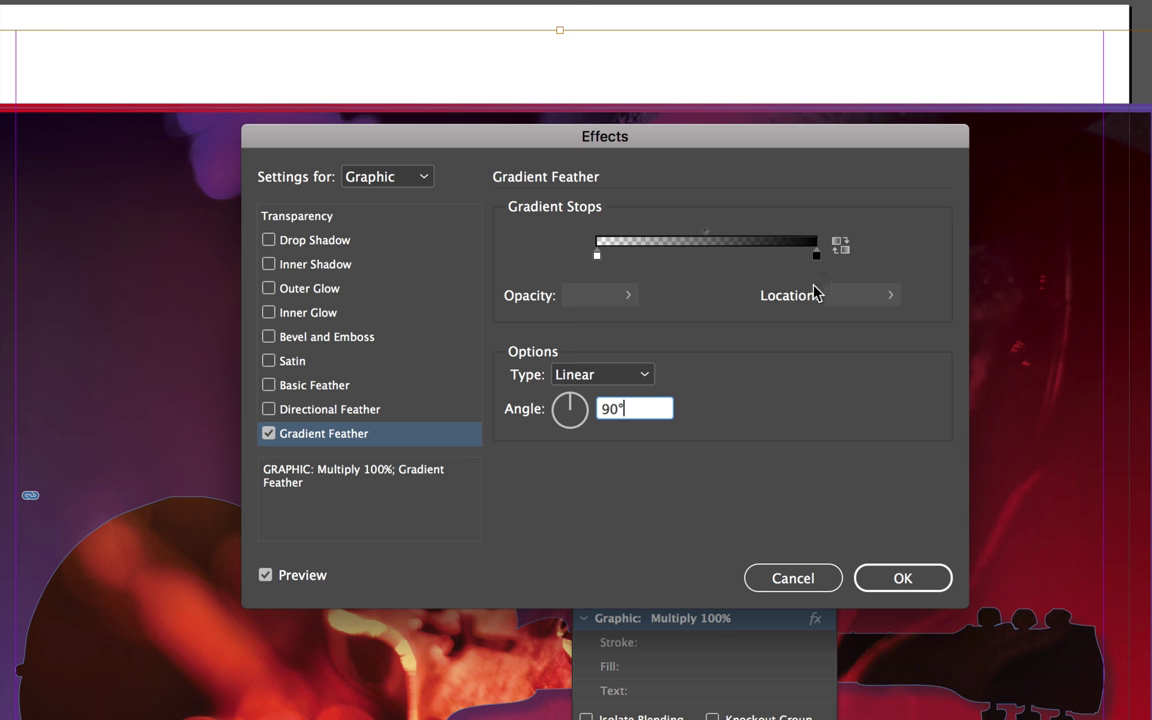
drag(817, 254, 784, 262)
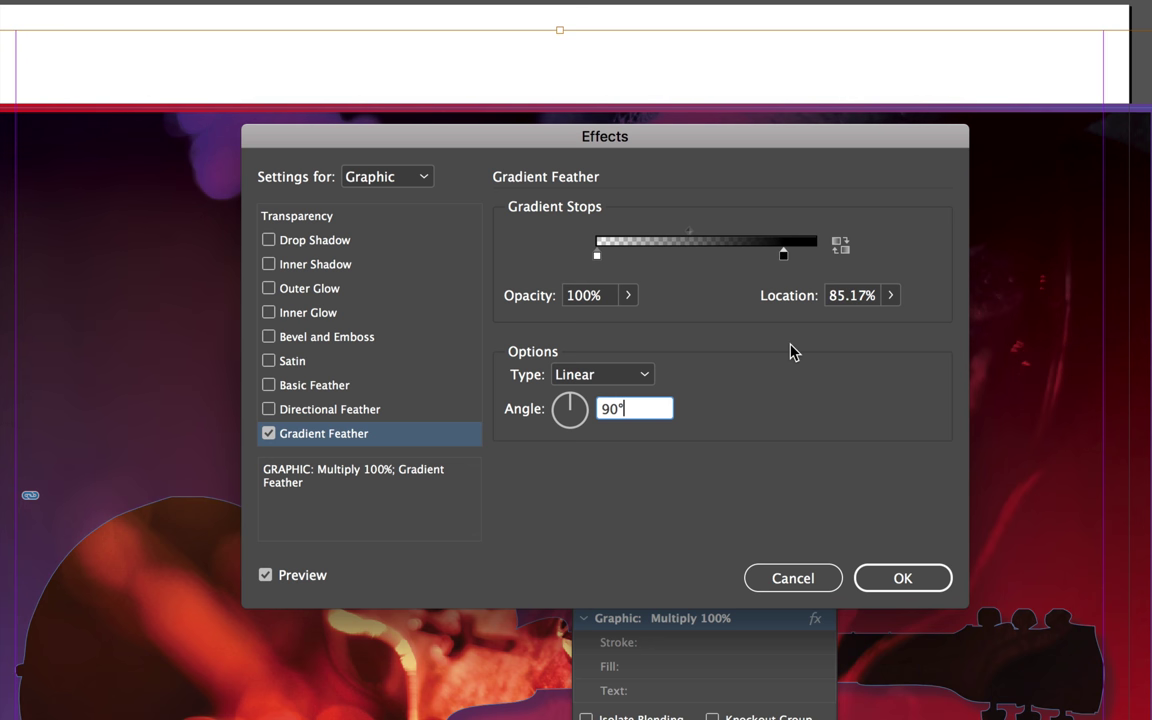
click(902, 578)
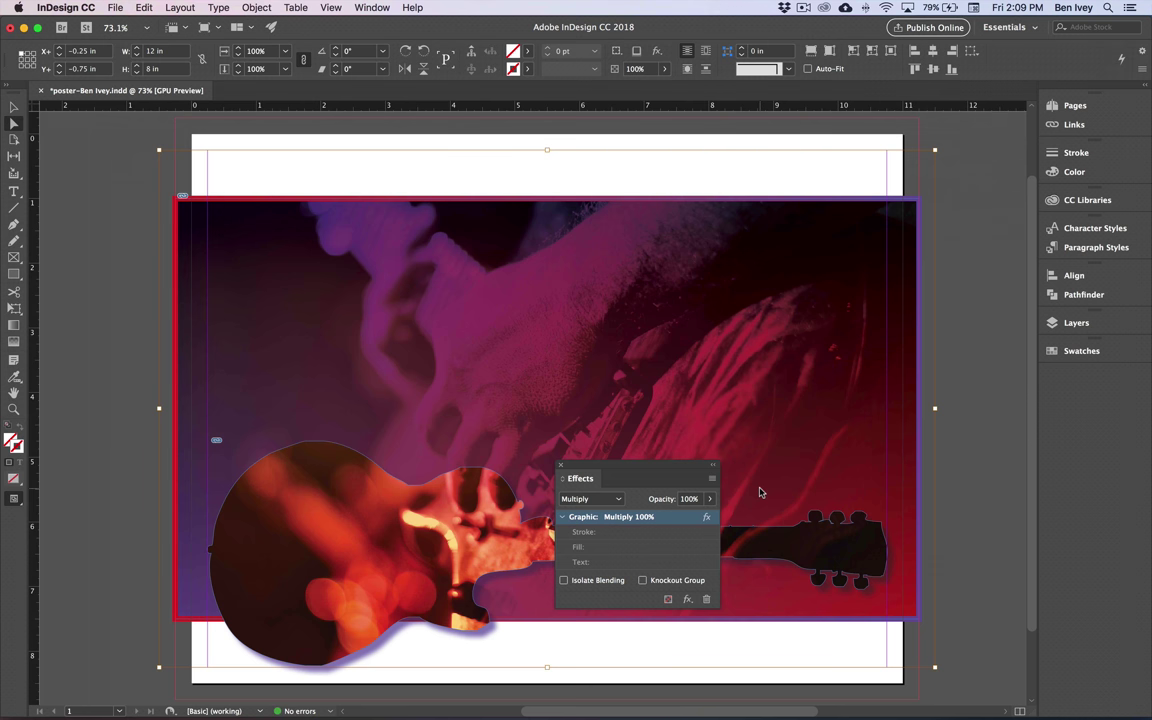
Step: Deselect the image, close the Effects settings, and save the poster
click(103, 204)
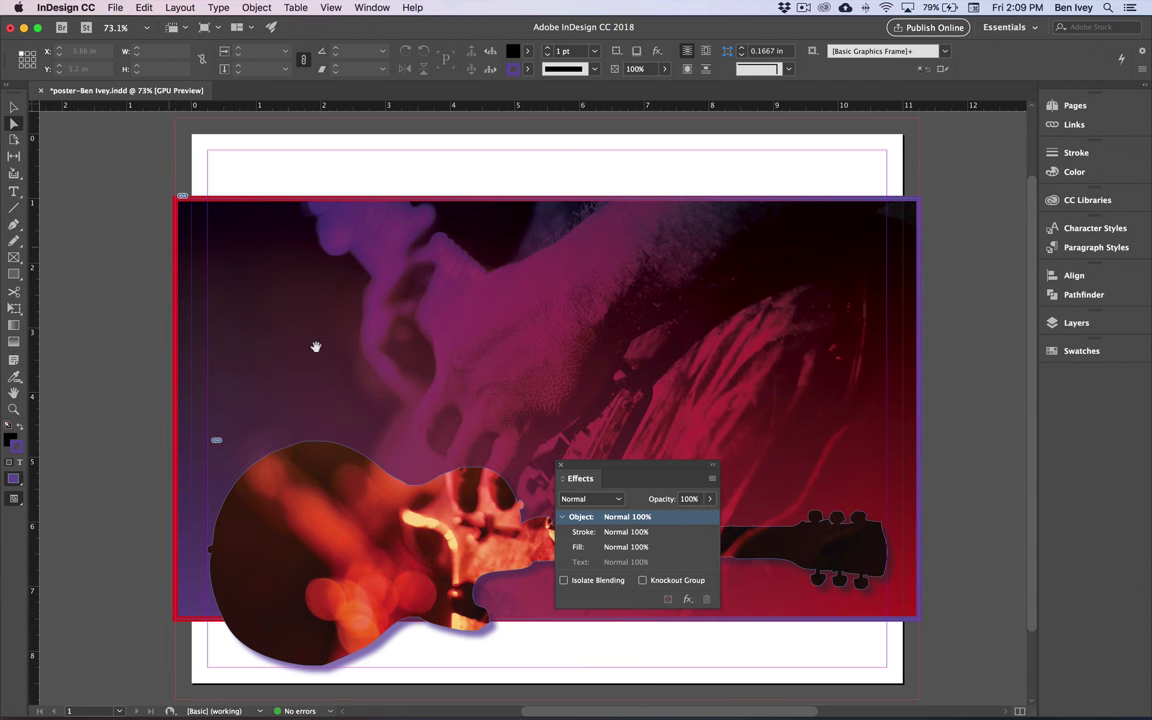
click(561, 466)
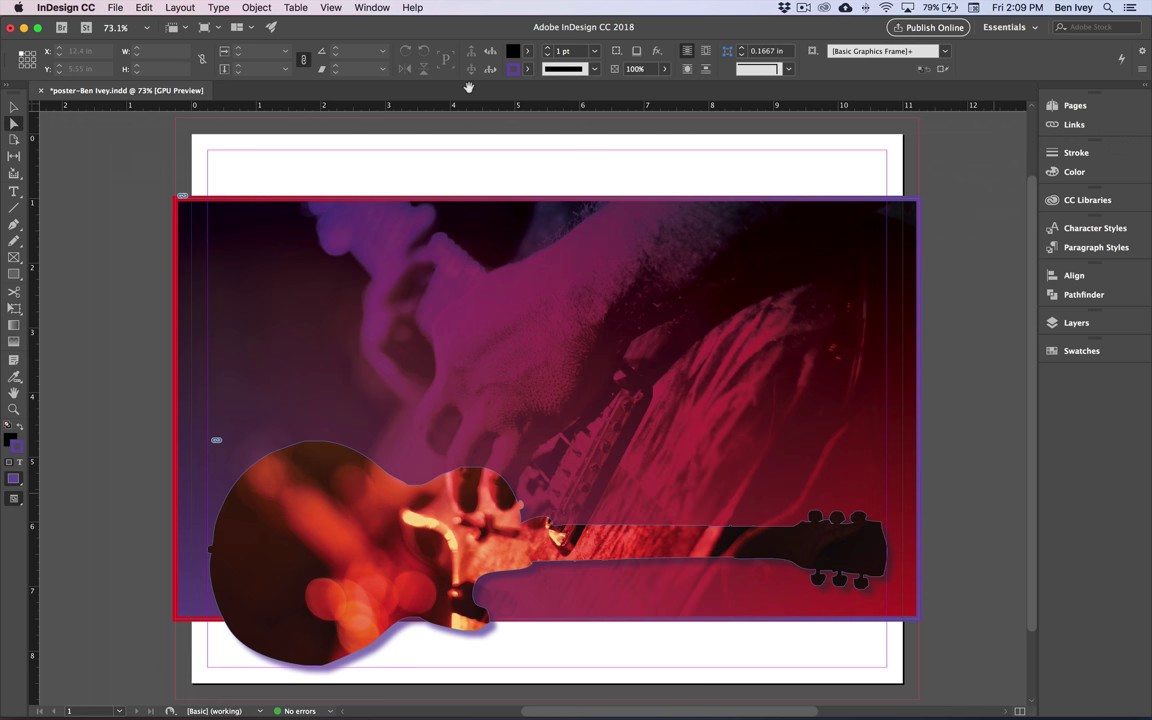
click(110, 7)
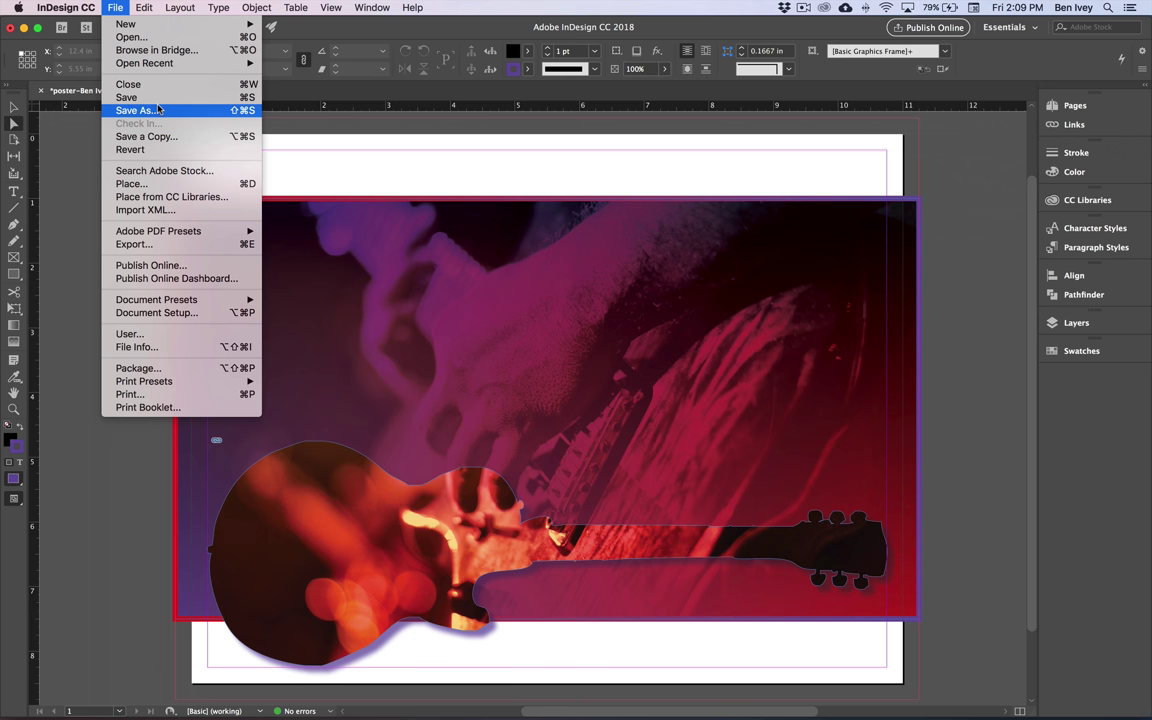
click(157, 97)
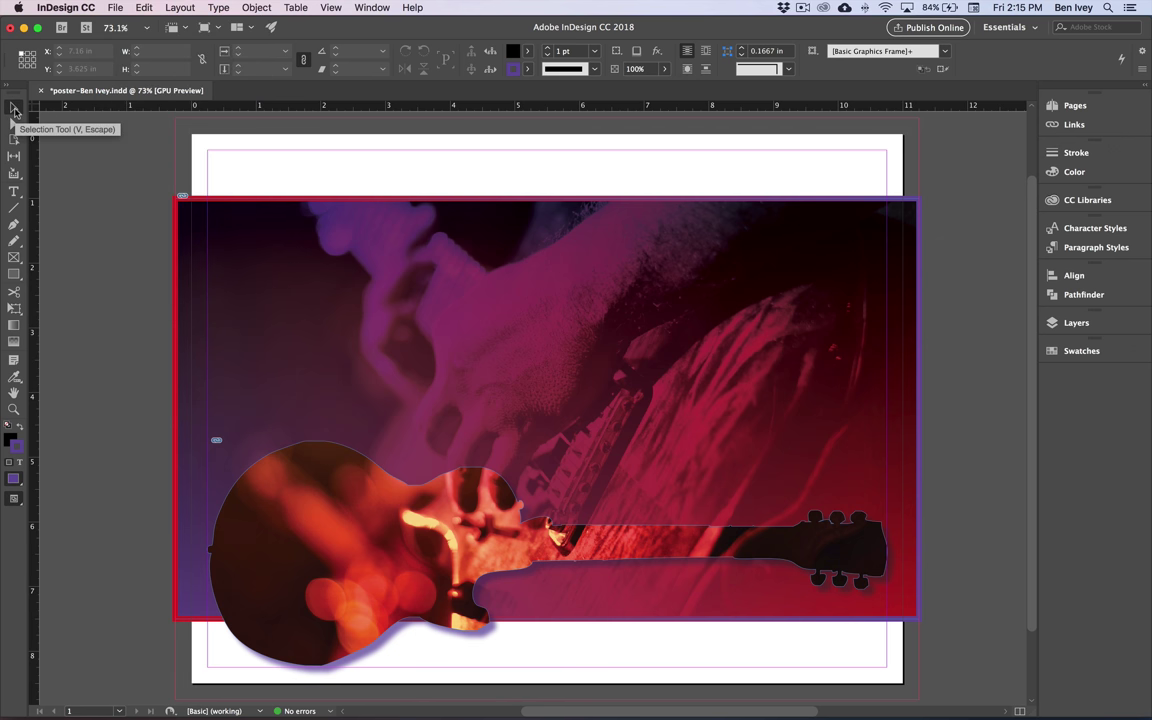
click(14, 109)
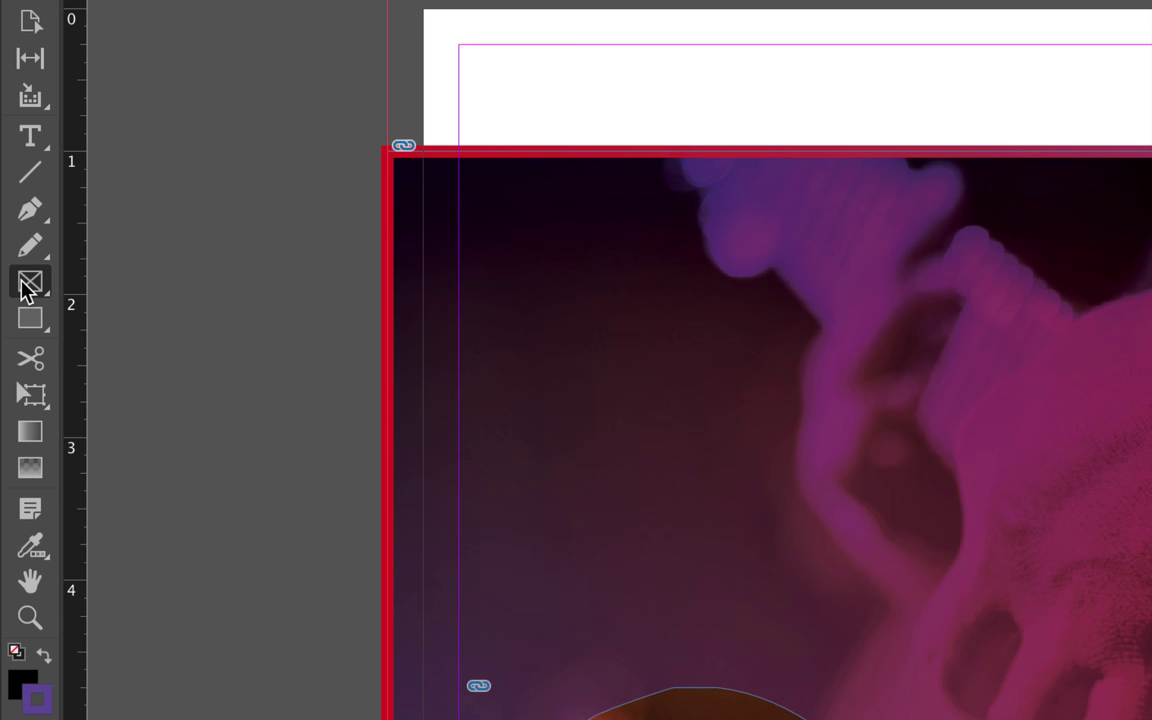
Step: Draw a rectangle frame and set it to X 0.25, Y 7.375 in, 0.8 × 0.8 in
click(22, 283)
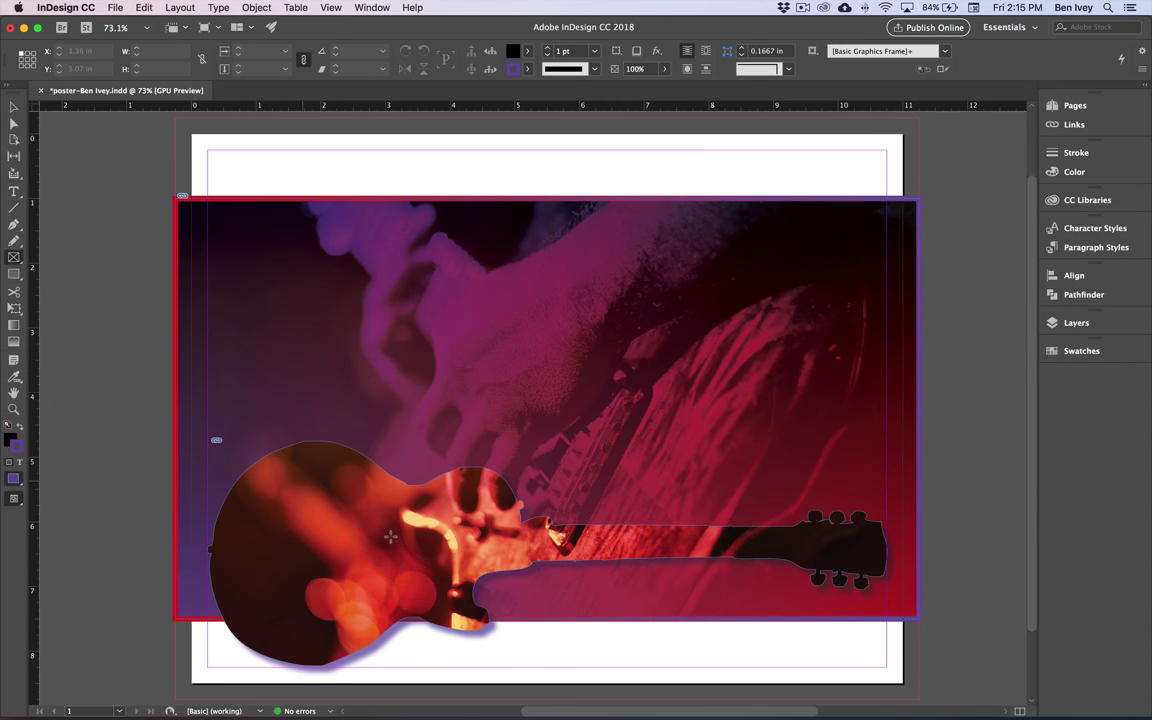
drag(566, 655, 461, 553)
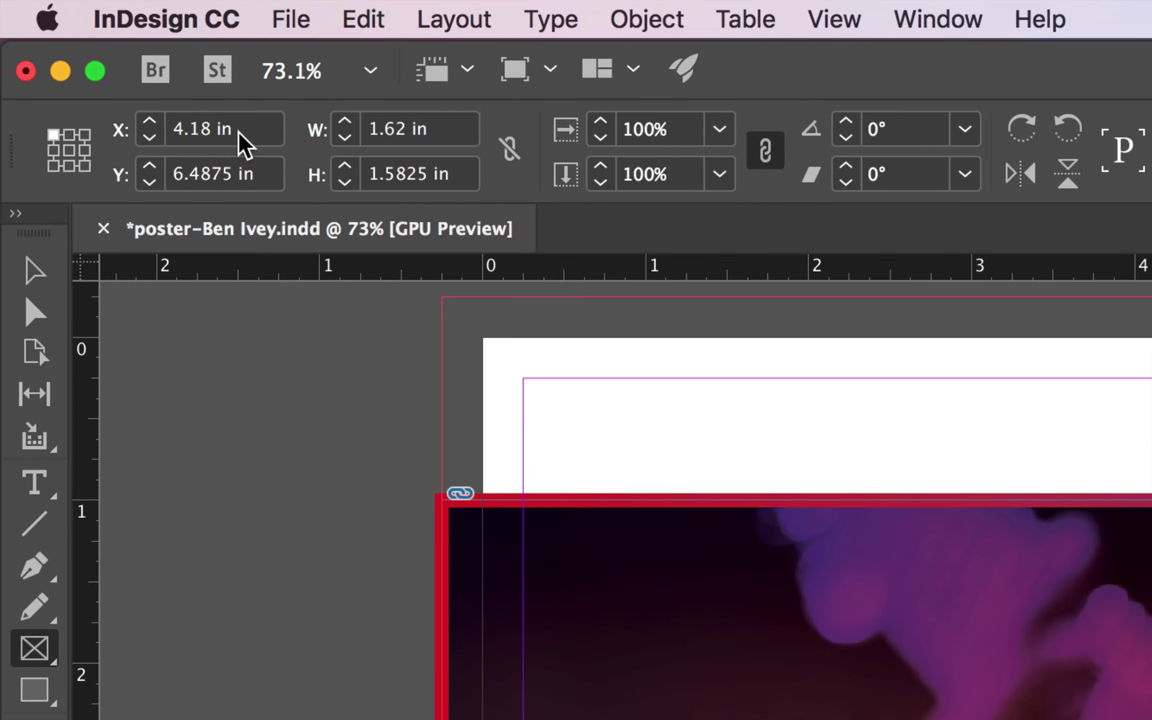
click(245, 142)
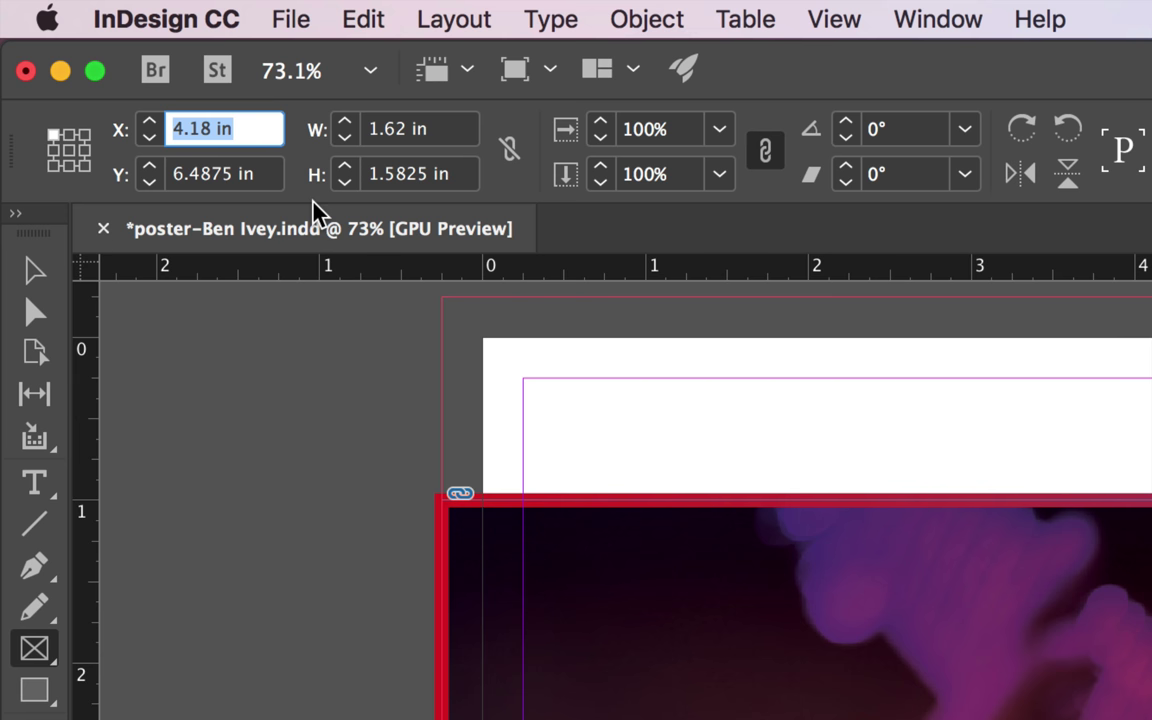
key(BackSpace)
text(.25)
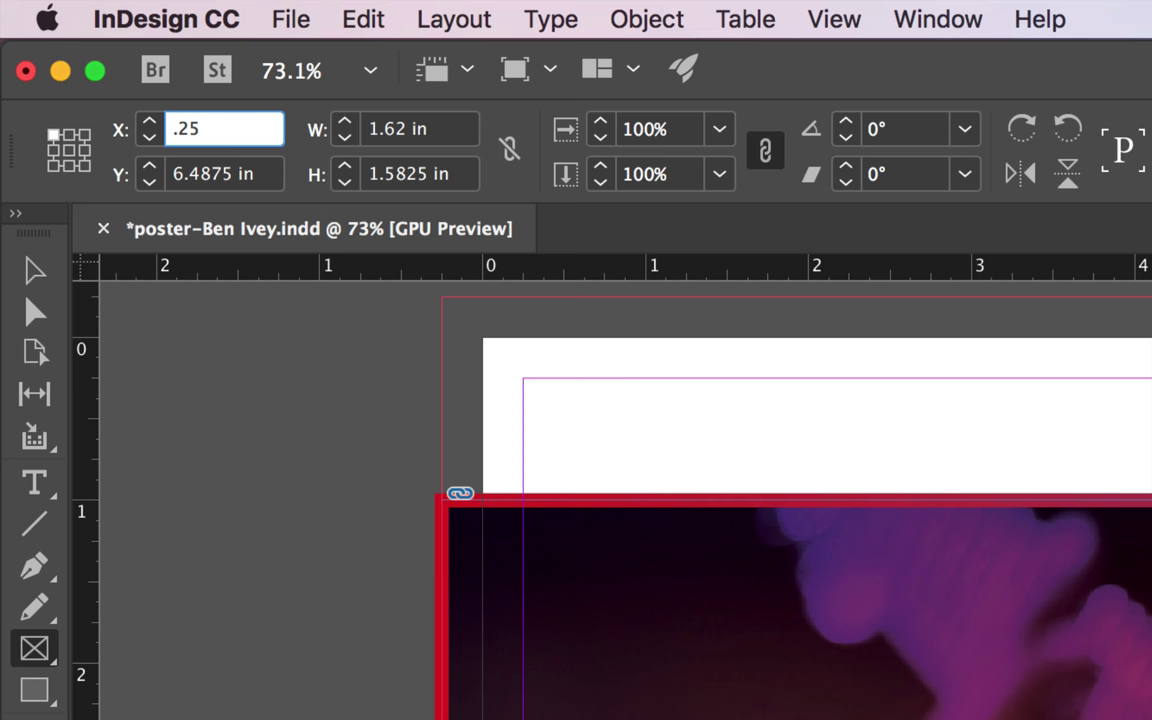
key(Tab)
text(7.375)
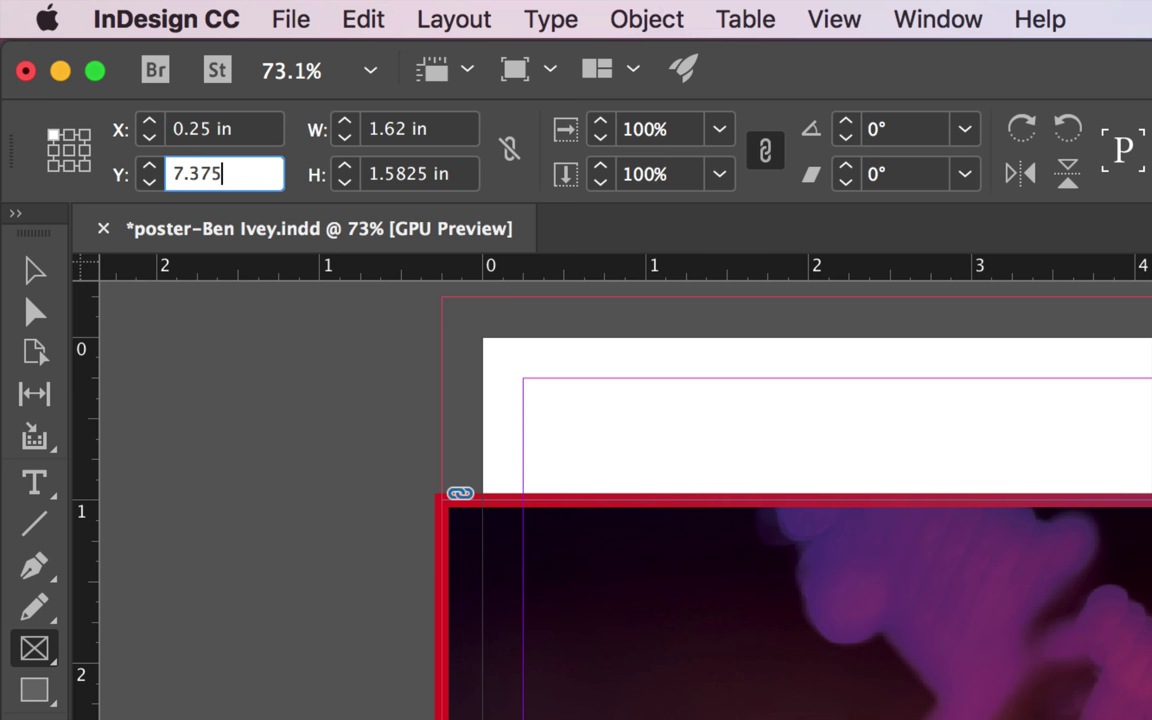
key(Tab)
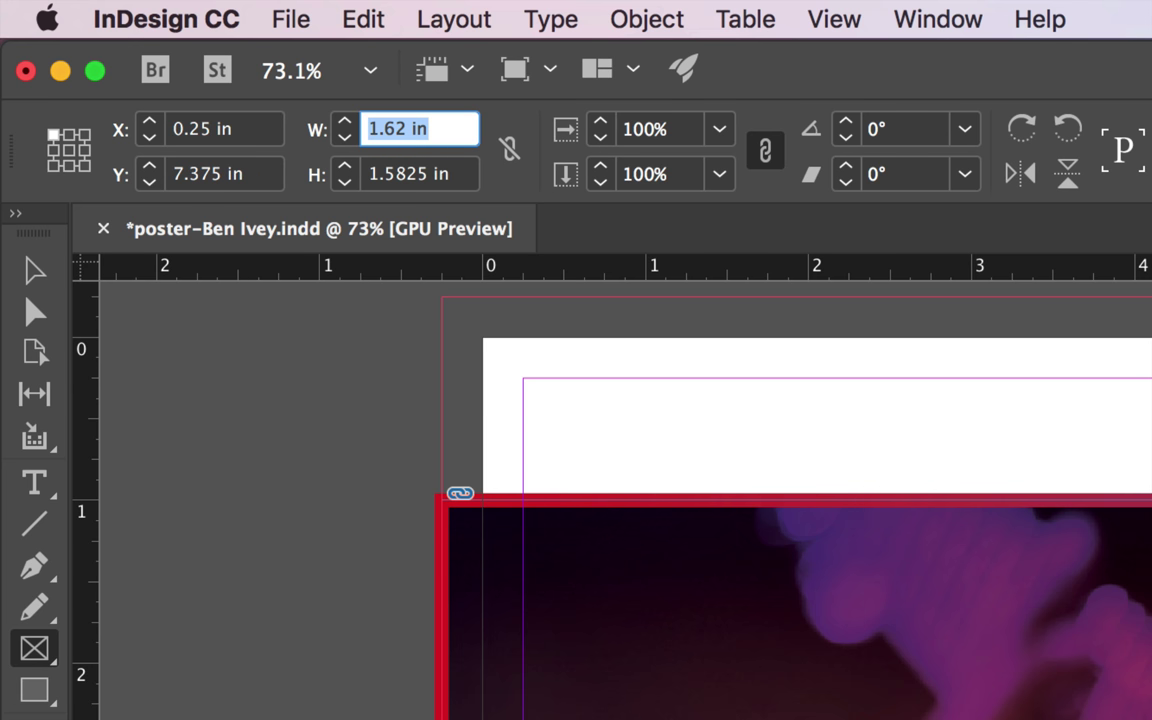
text(0.8)
key(Tab)
text(0.8)
key(Tab)
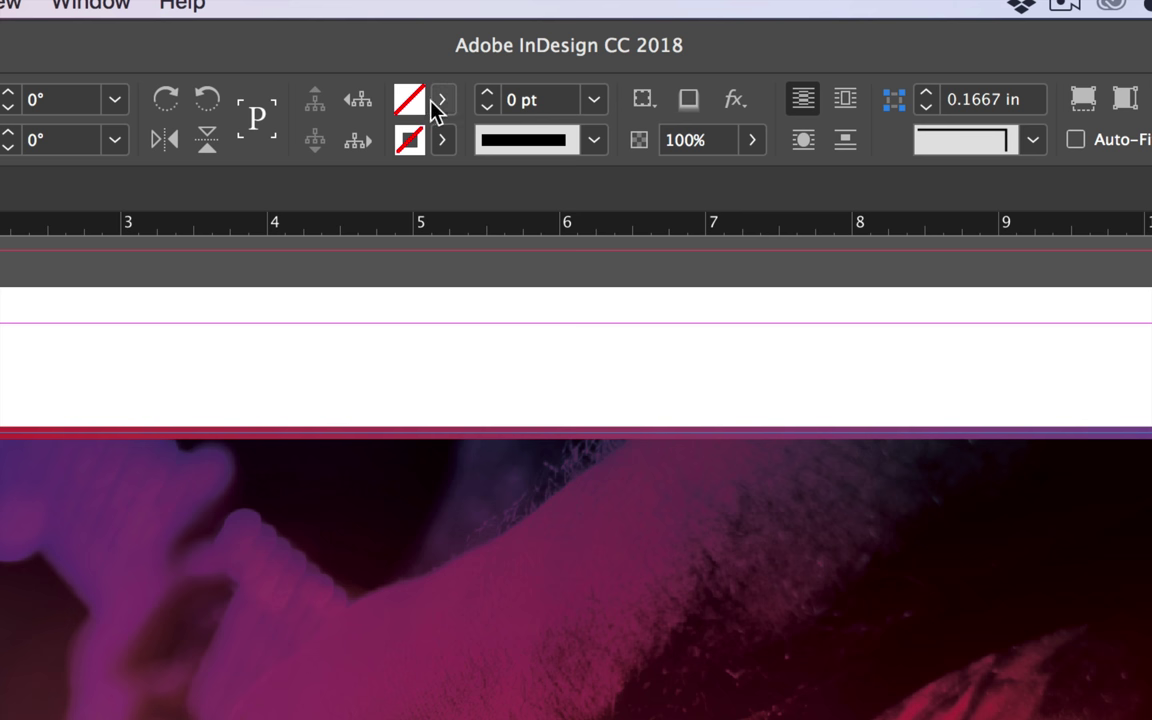
Step: Give the small frame a [Paper] fill and a 3 pt C=70 M=80 Y=0 K=0 stroke
click(441, 102)
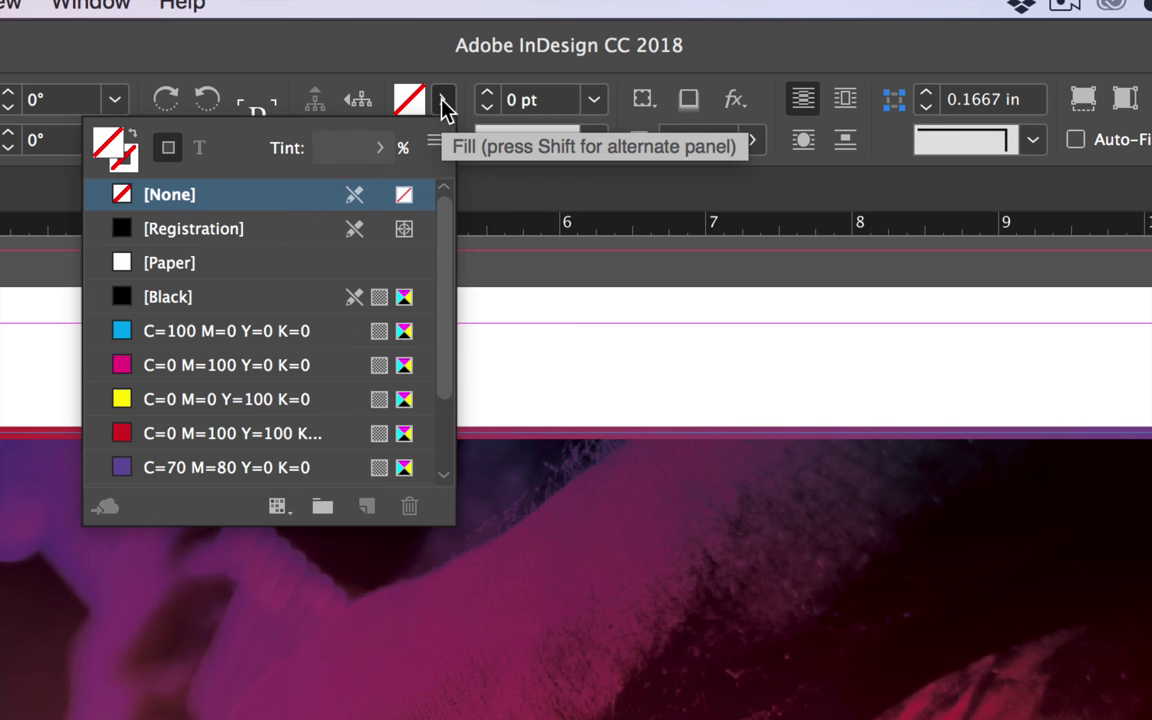
click(160, 273)
click(289, 68)
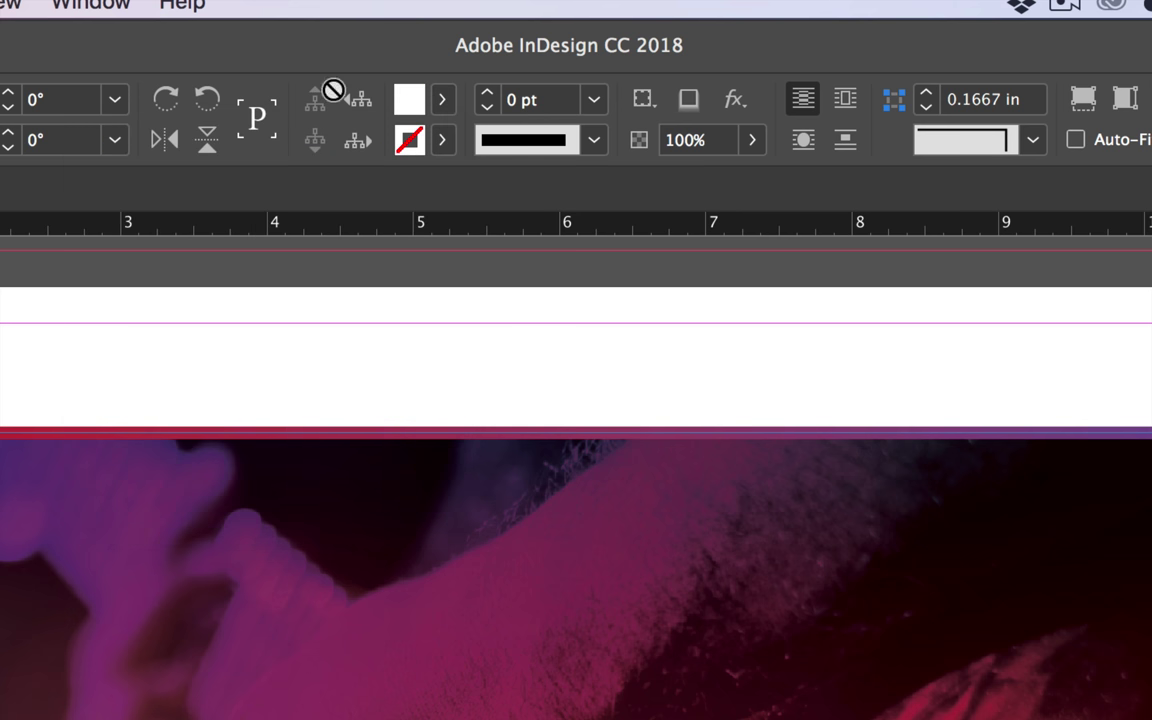
click(443, 141)
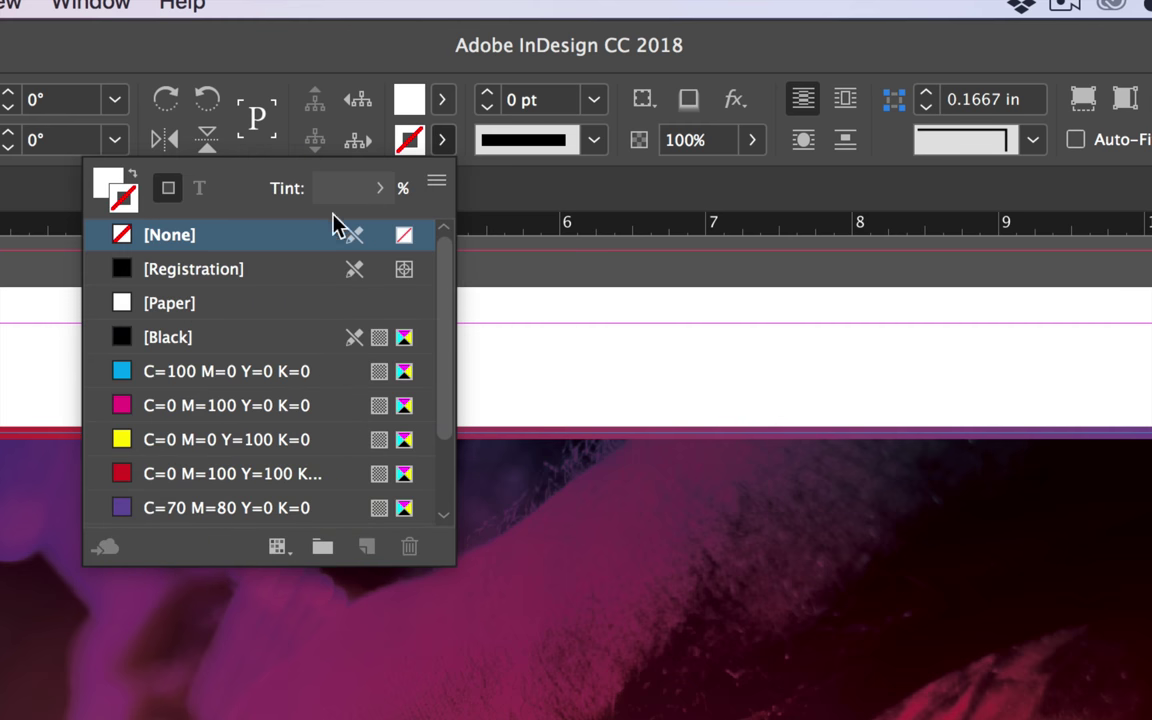
click(138, 510)
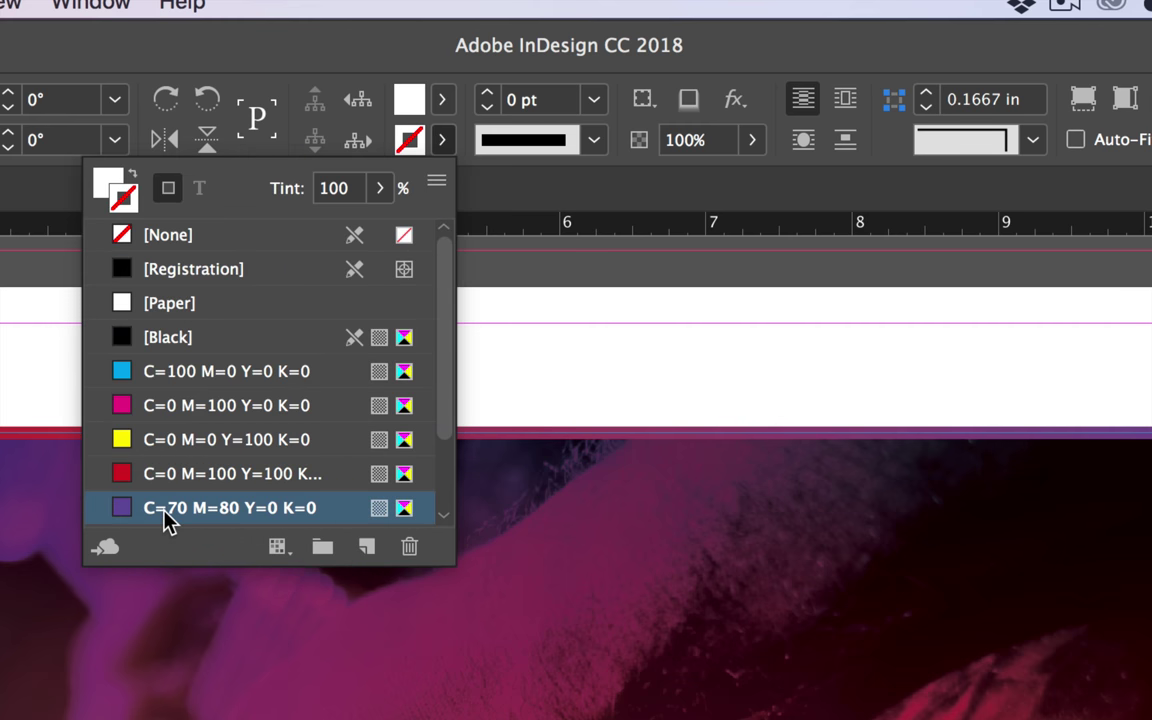
click(338, 62)
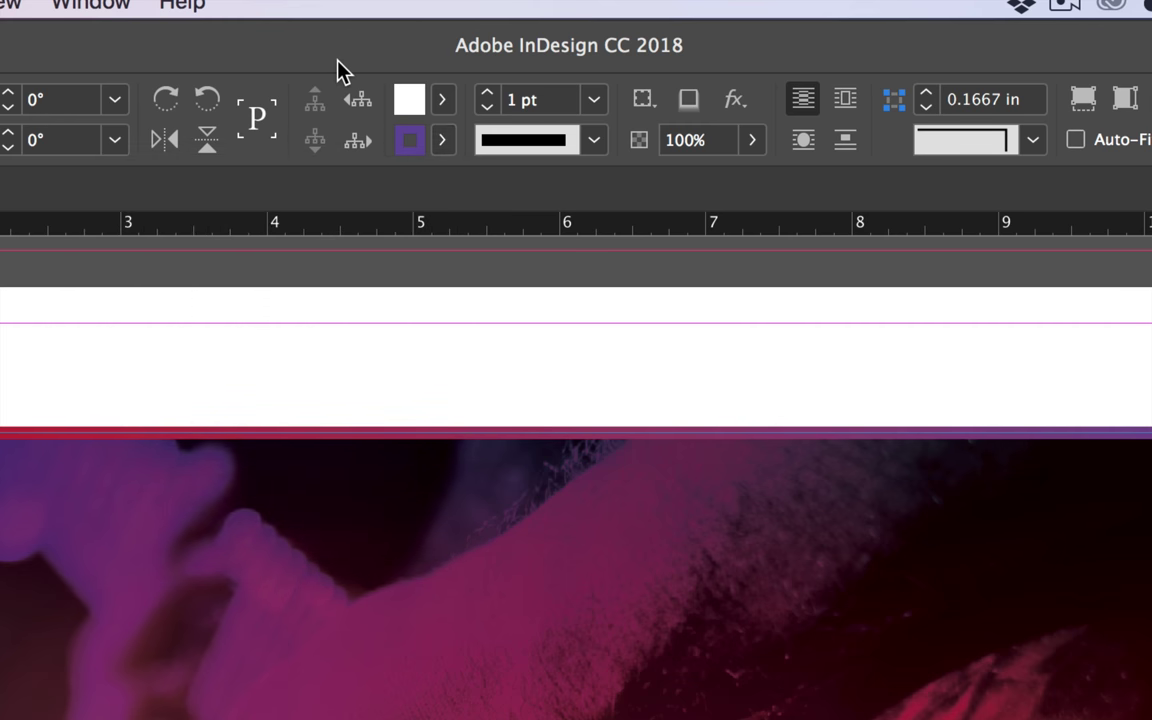
click(486, 92)
click(486, 92)
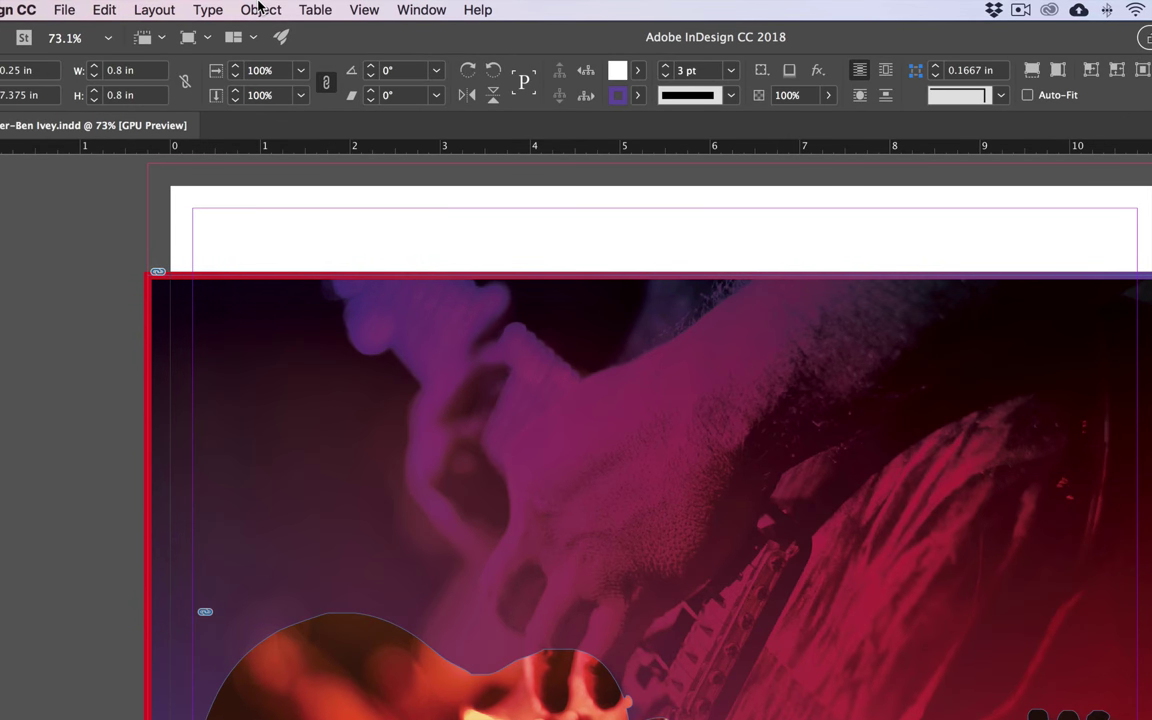
click(254, 6)
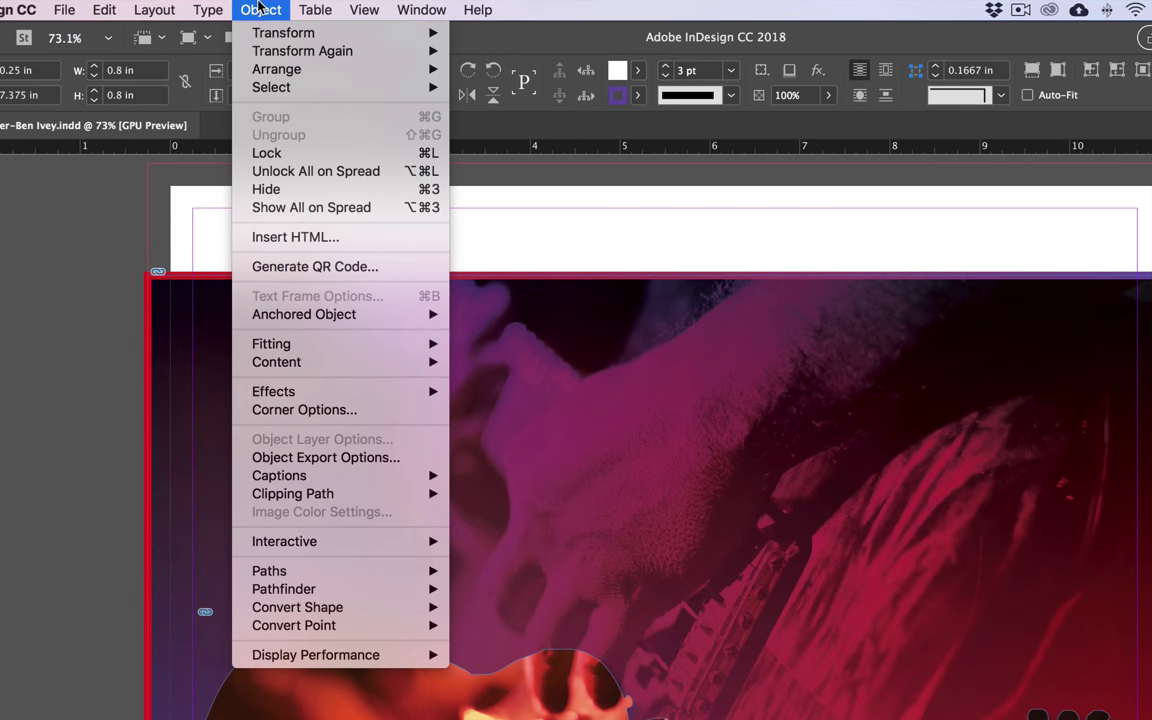
click(324, 267)
drag(633, 280, 509, 160)
click(445, 222)
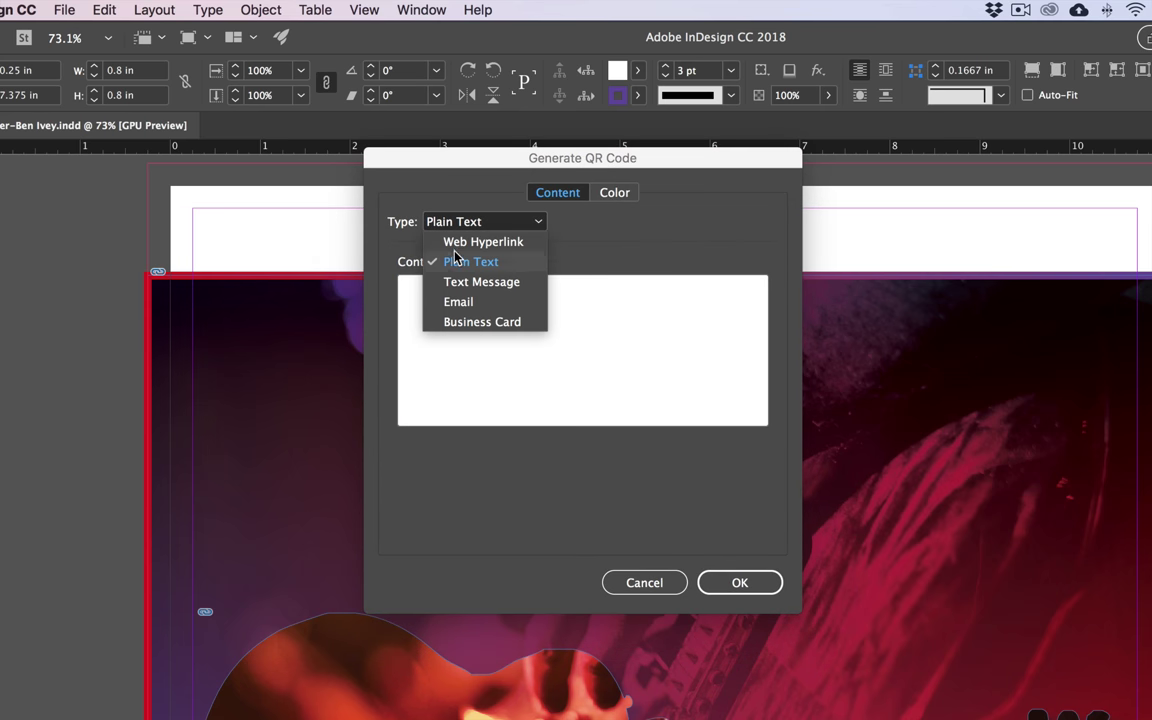
click(452, 243)
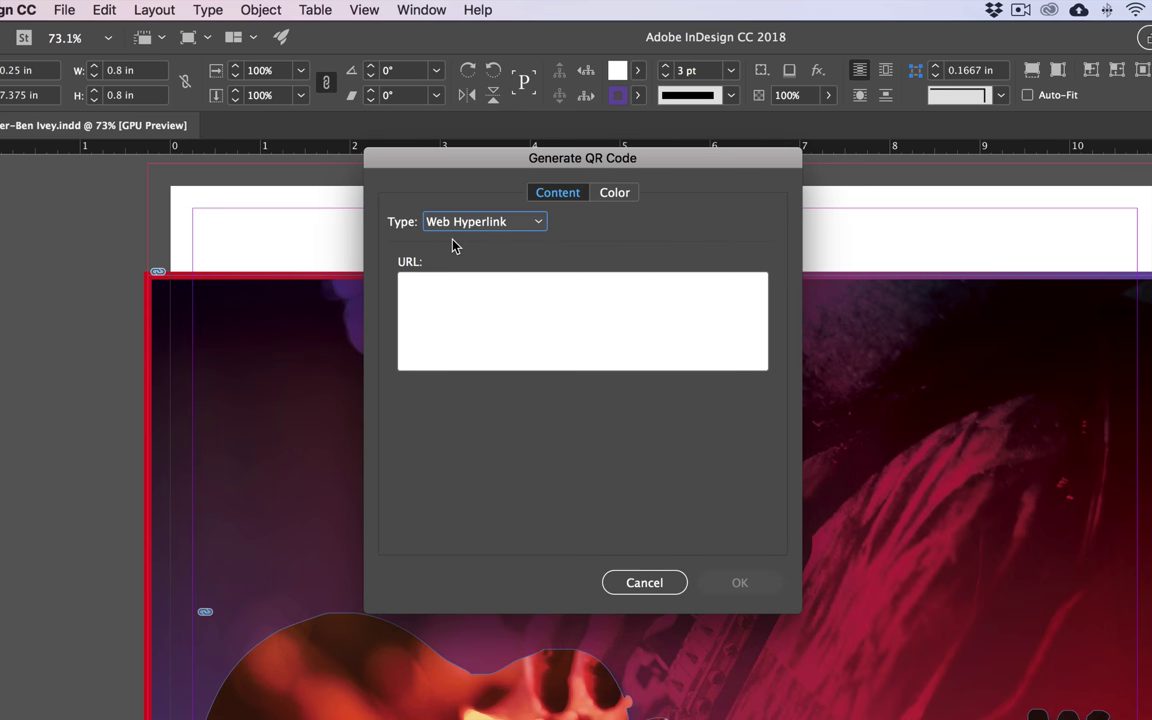
click(435, 307)
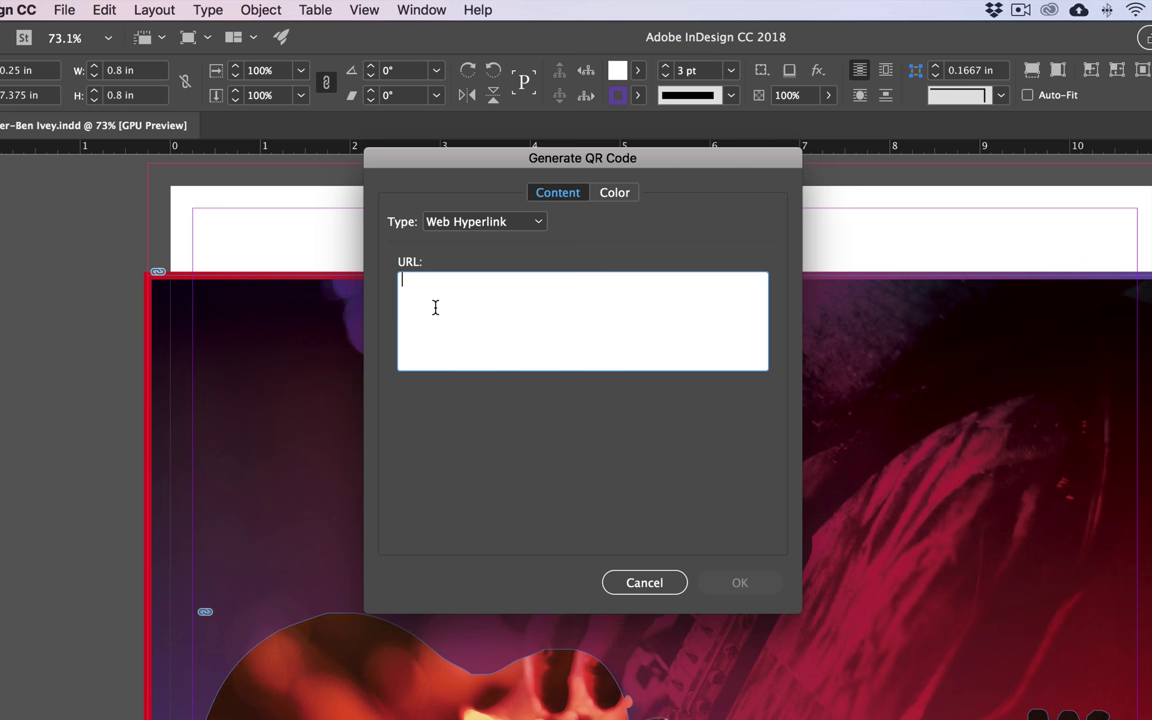
text(www)
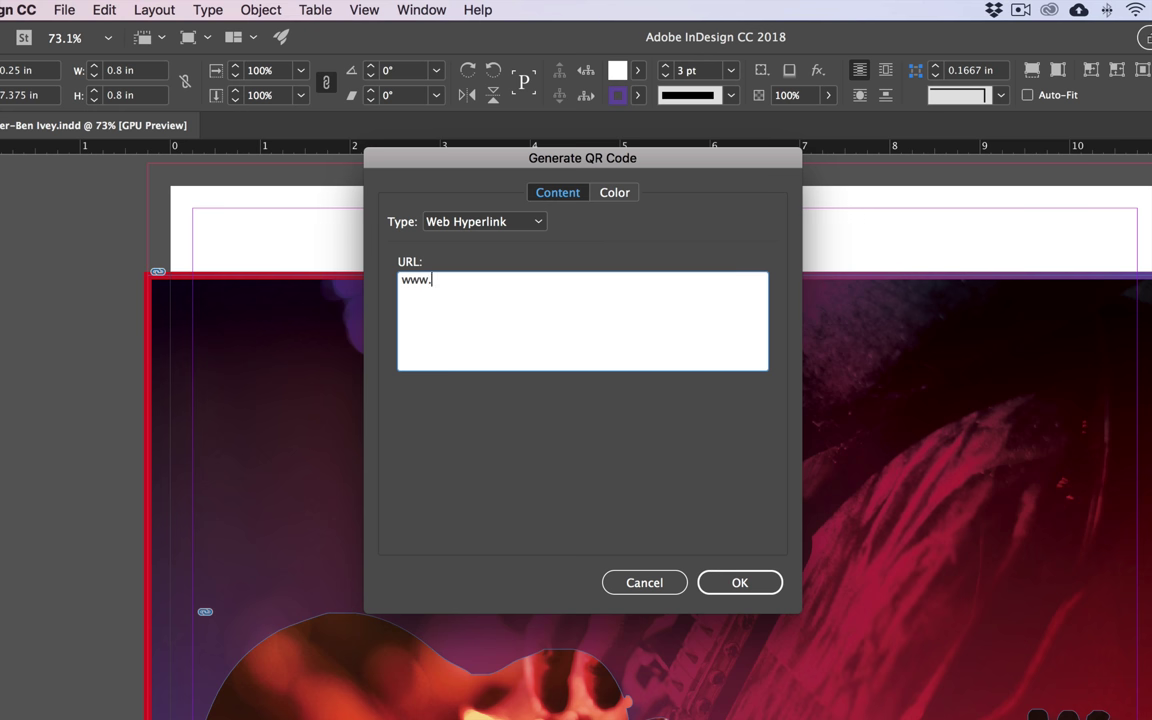
text(.westonsummercon)
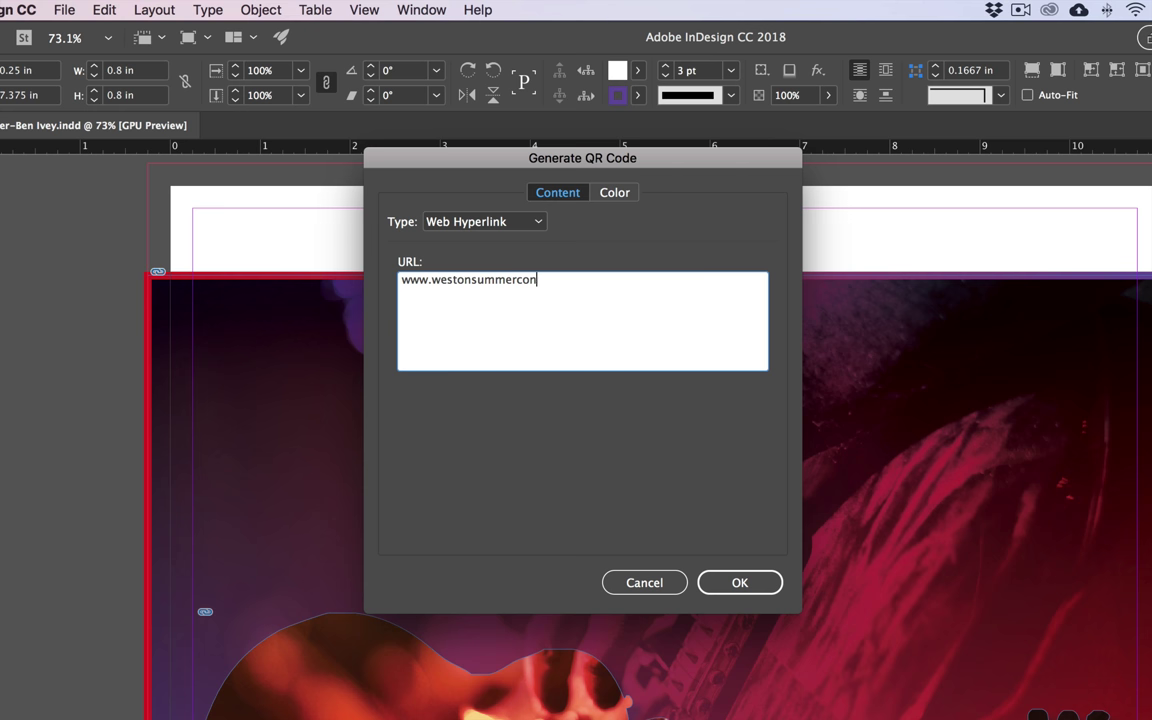
text(certseries.com)
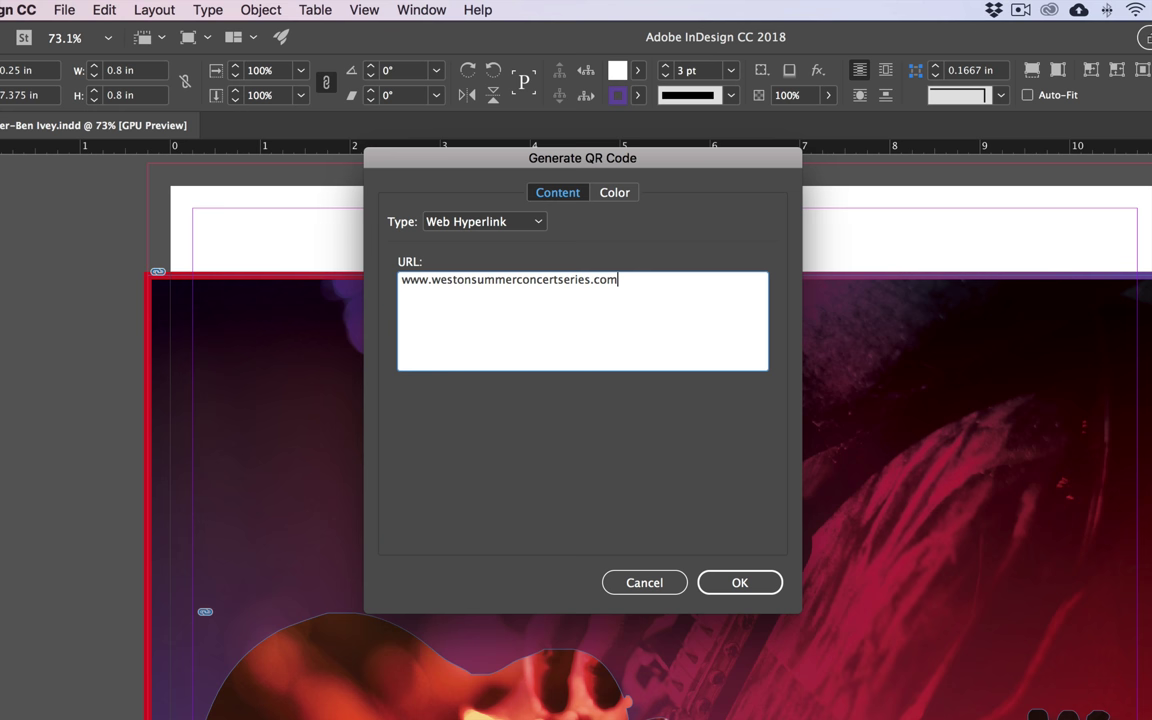
click(627, 196)
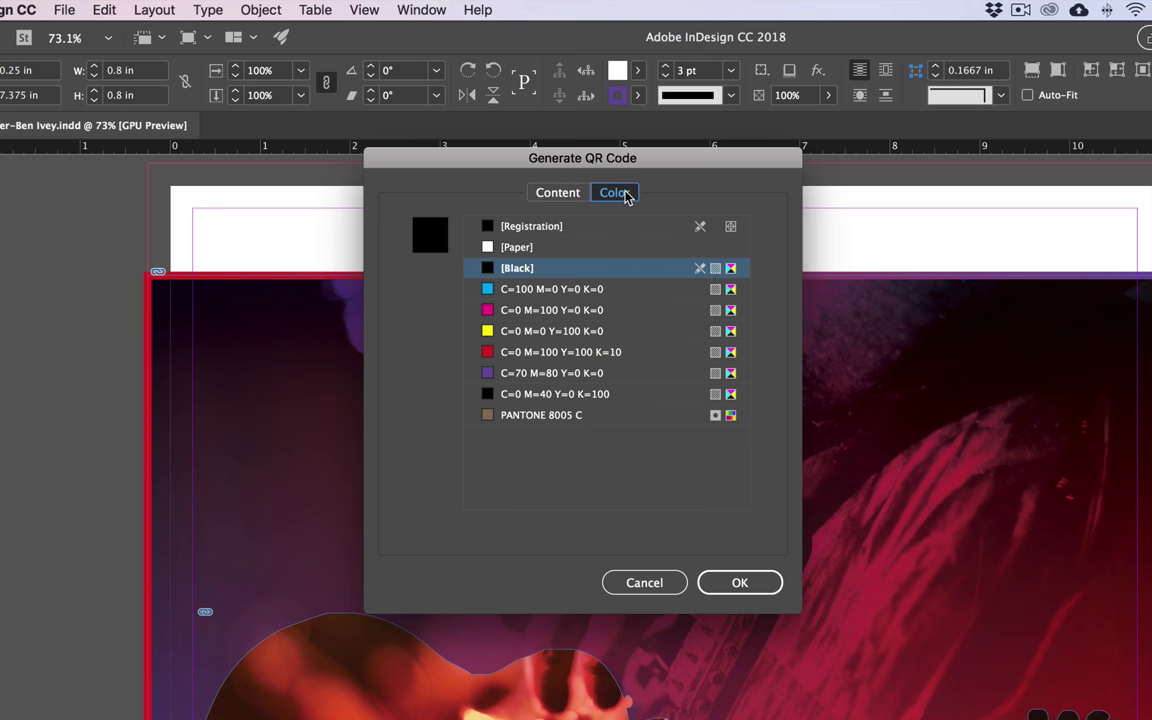
click(527, 399)
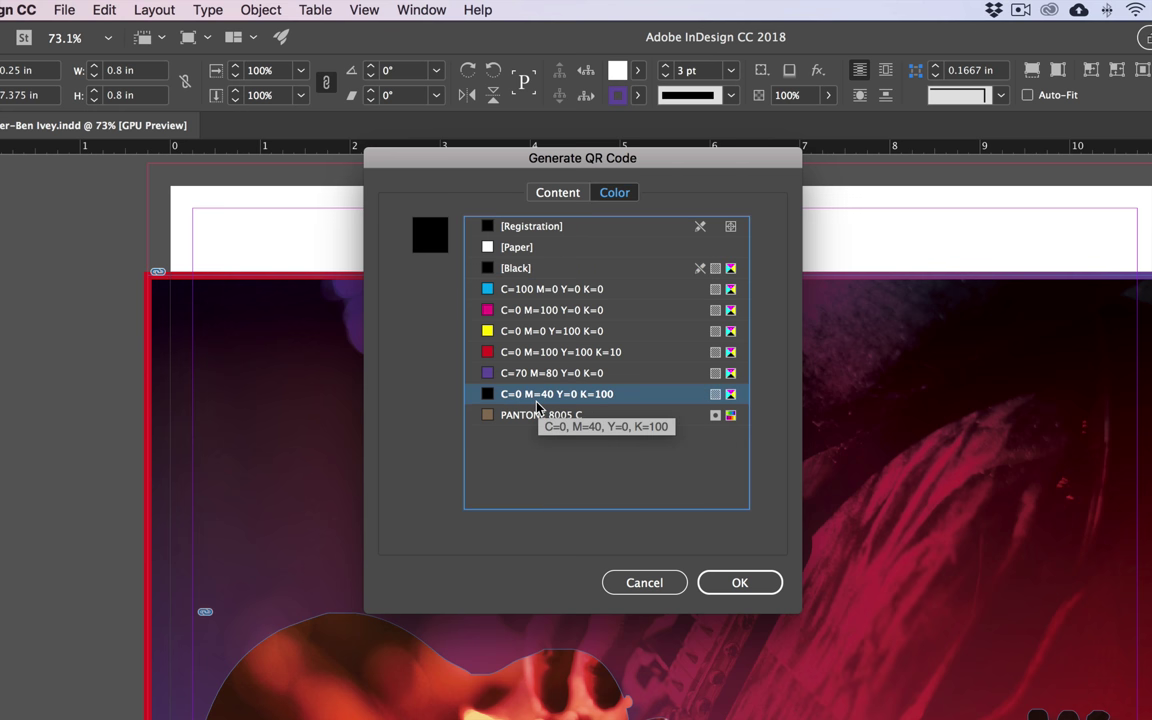
click(740, 583)
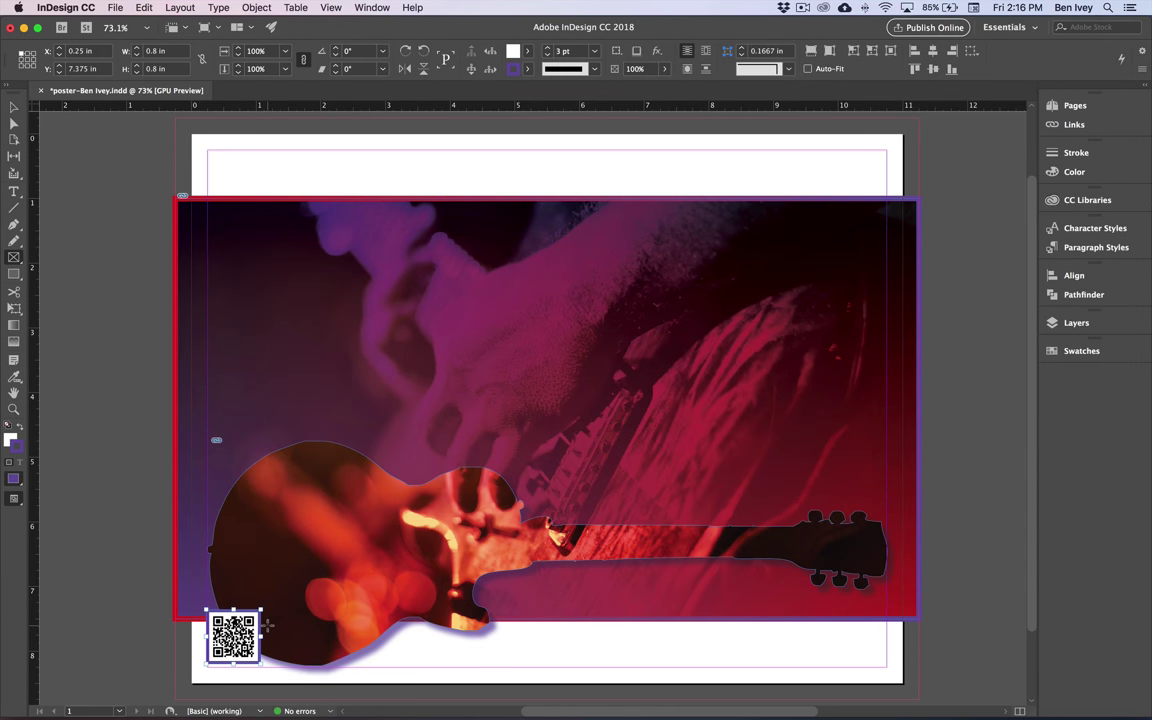
click(113, 7)
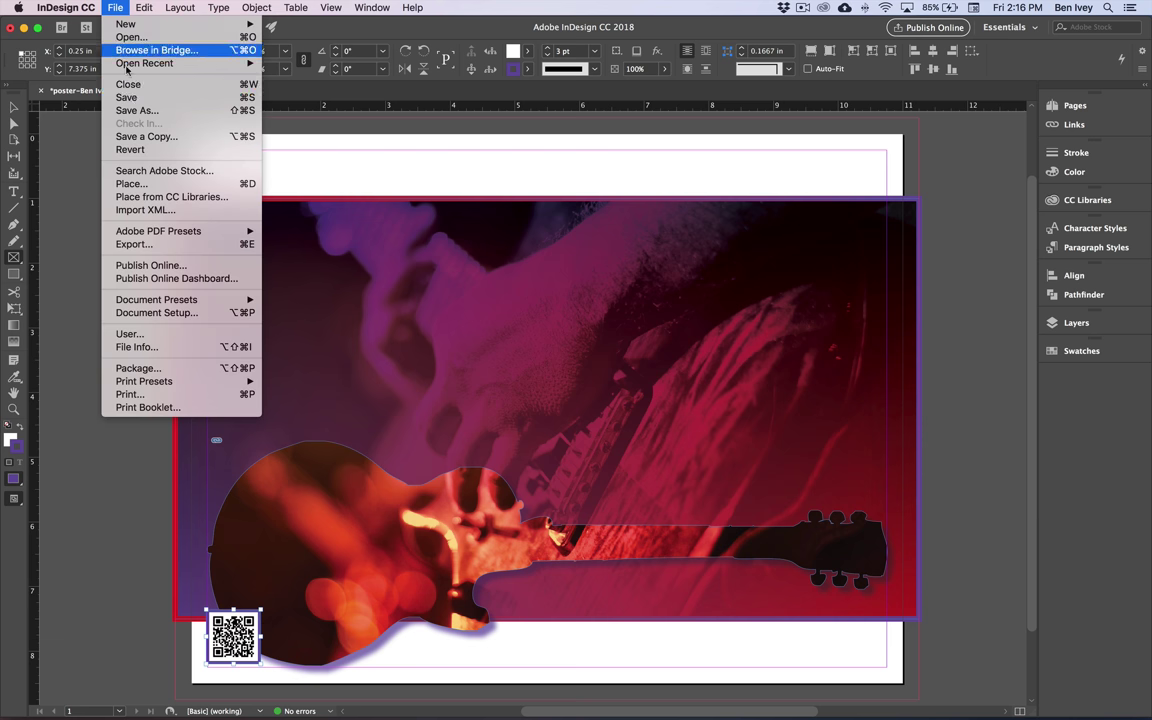